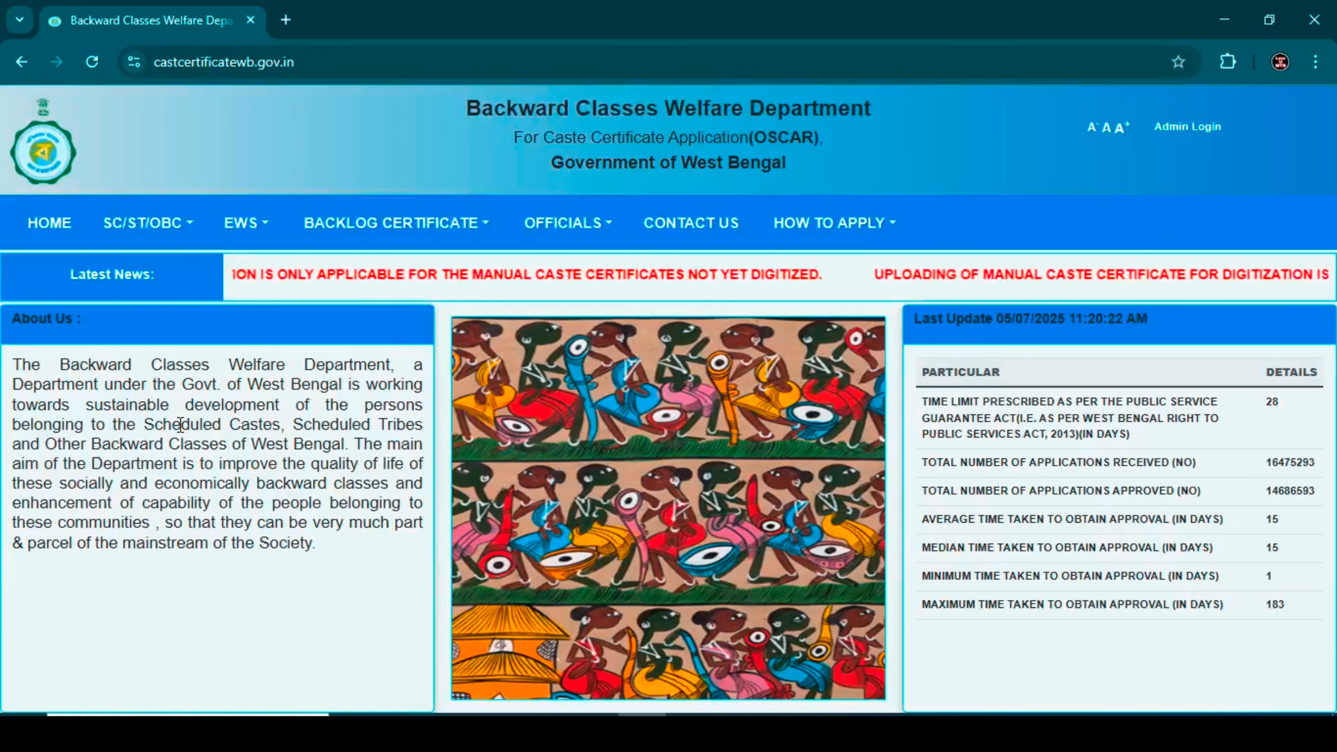
- Open the SC/ST/OBC certificate application form and choose Cooch Behar as the district to apply to
click(142, 225)
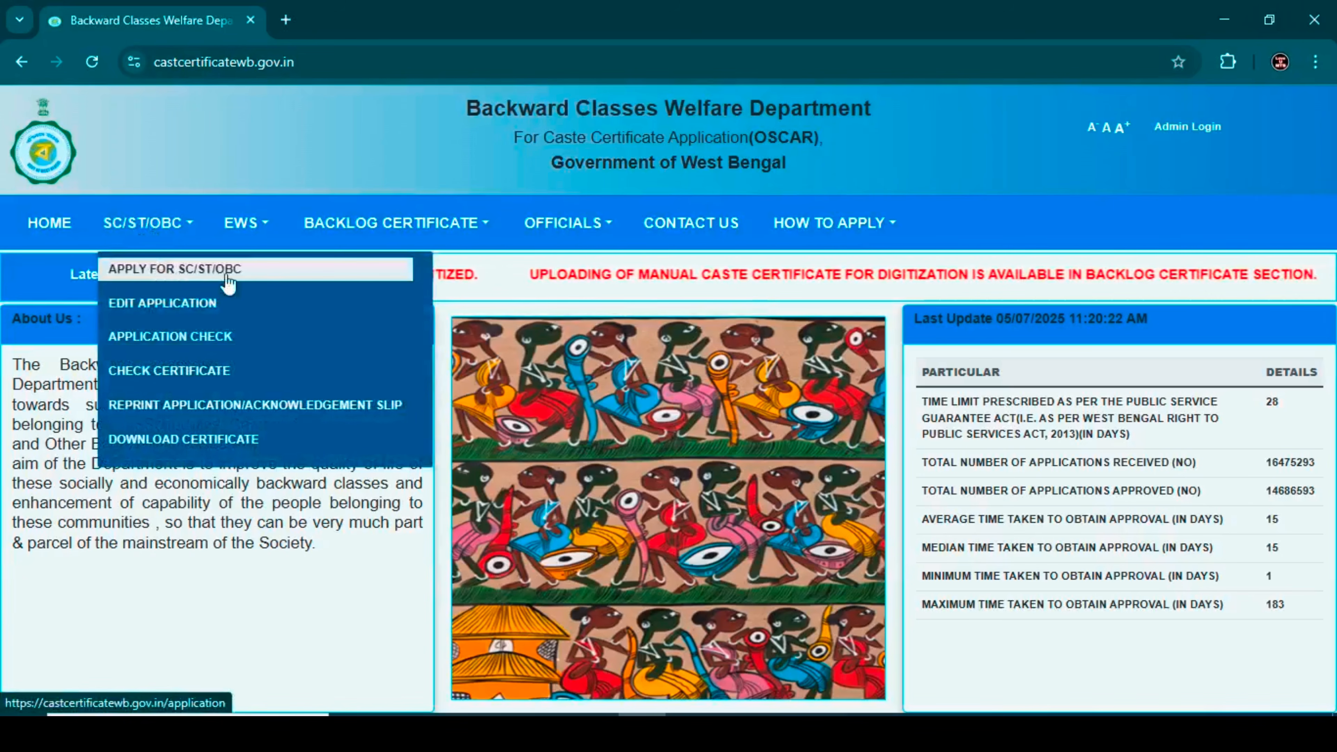
click(264, 276)
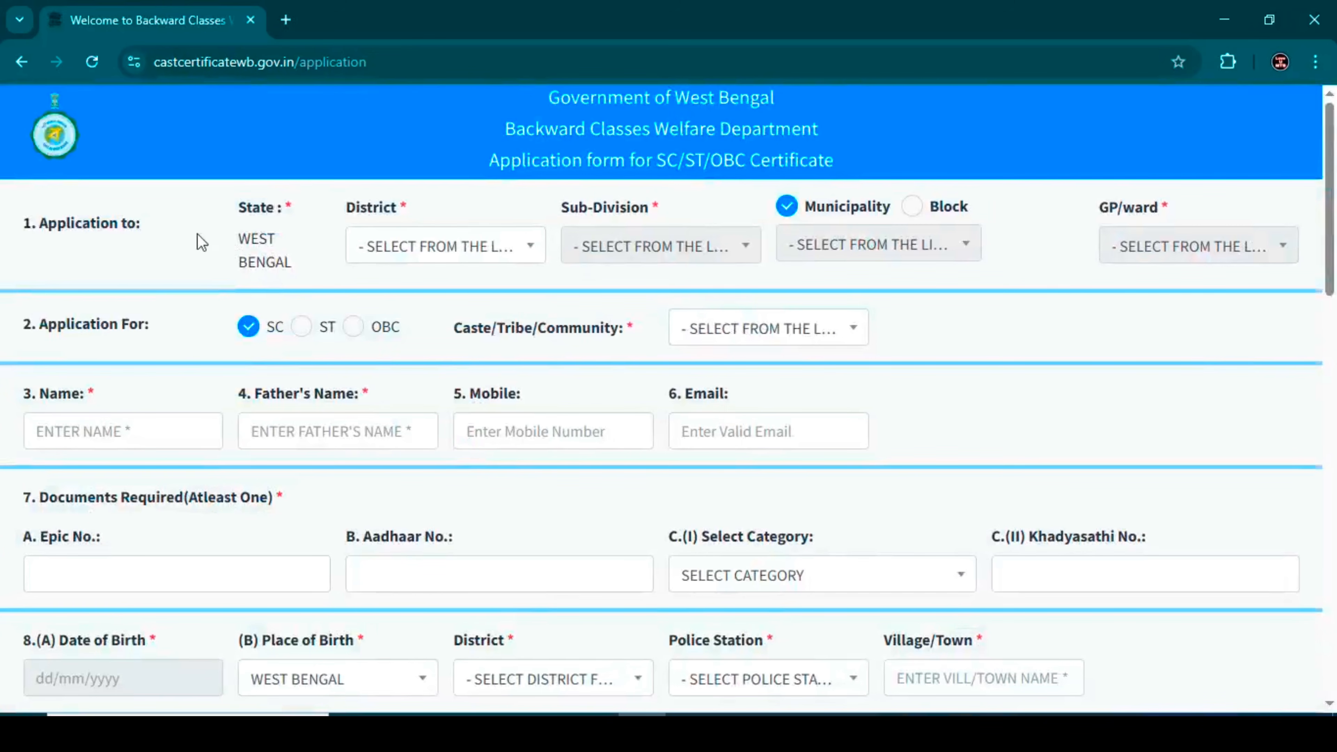
drag(344, 212, 409, 219)
click(427, 247)
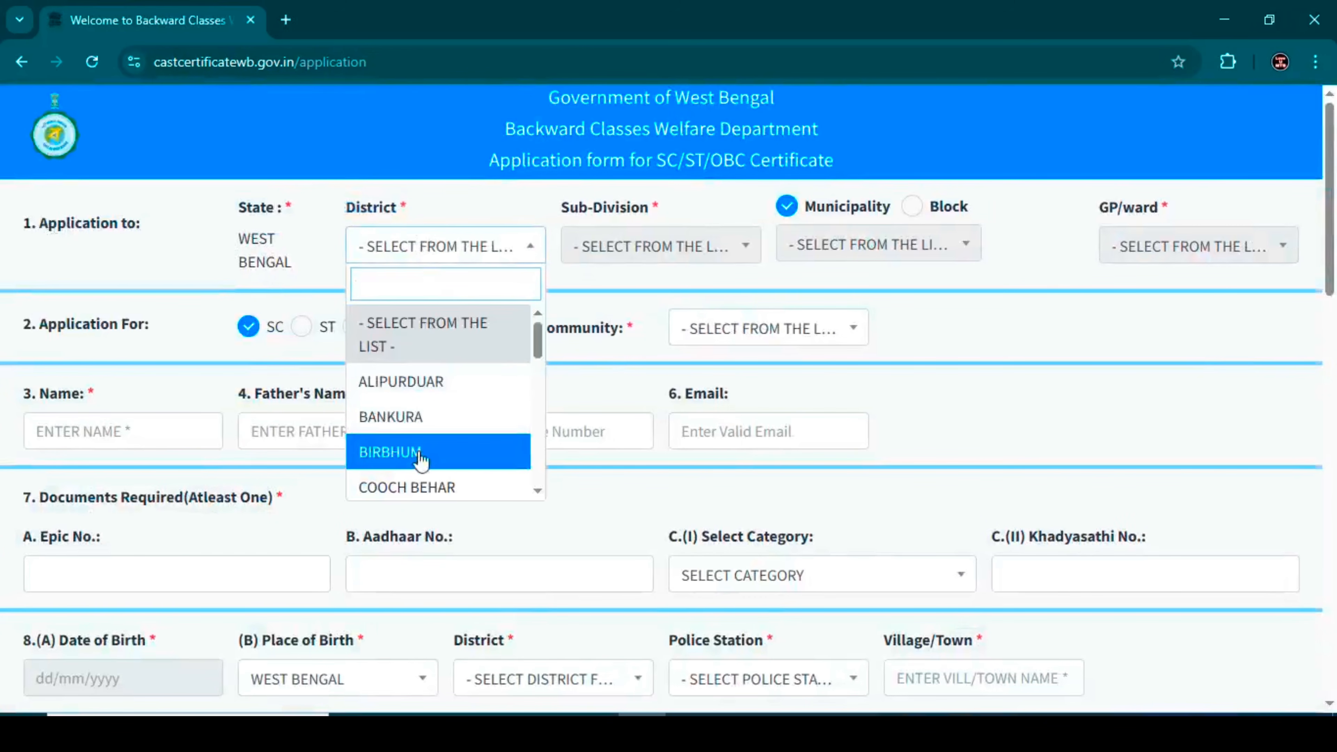
click(419, 488)
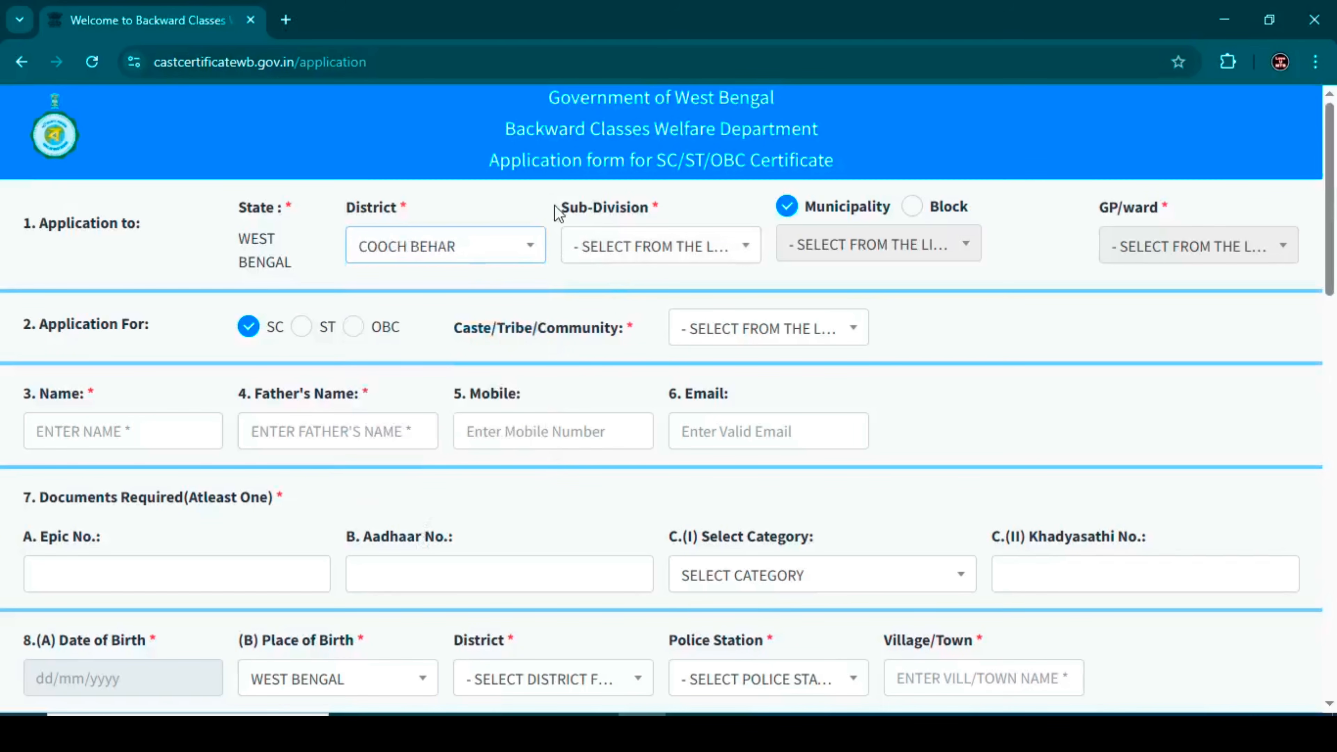
- Set the sub-division to Mathabhanga and choose Mathabhanga-I as the block instead of a municipality
drag(560, 209, 655, 218)
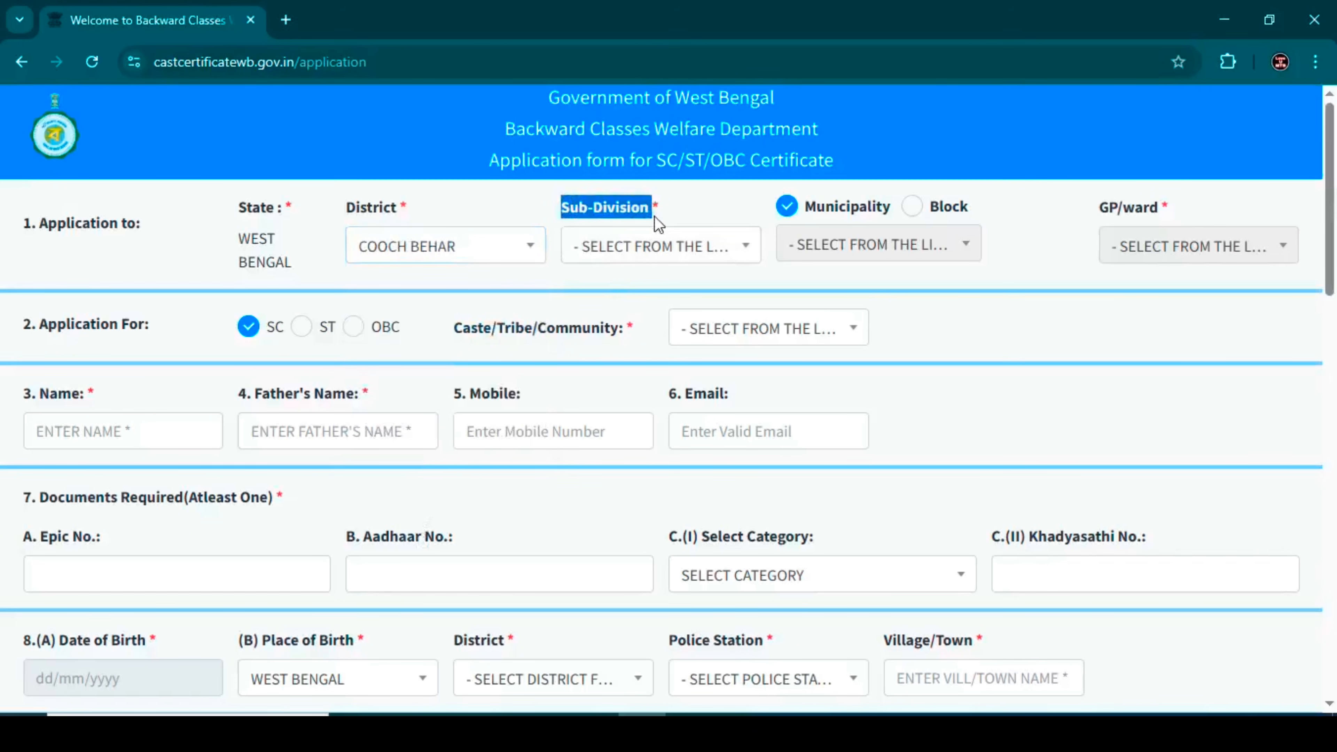
click(673, 257)
click(634, 452)
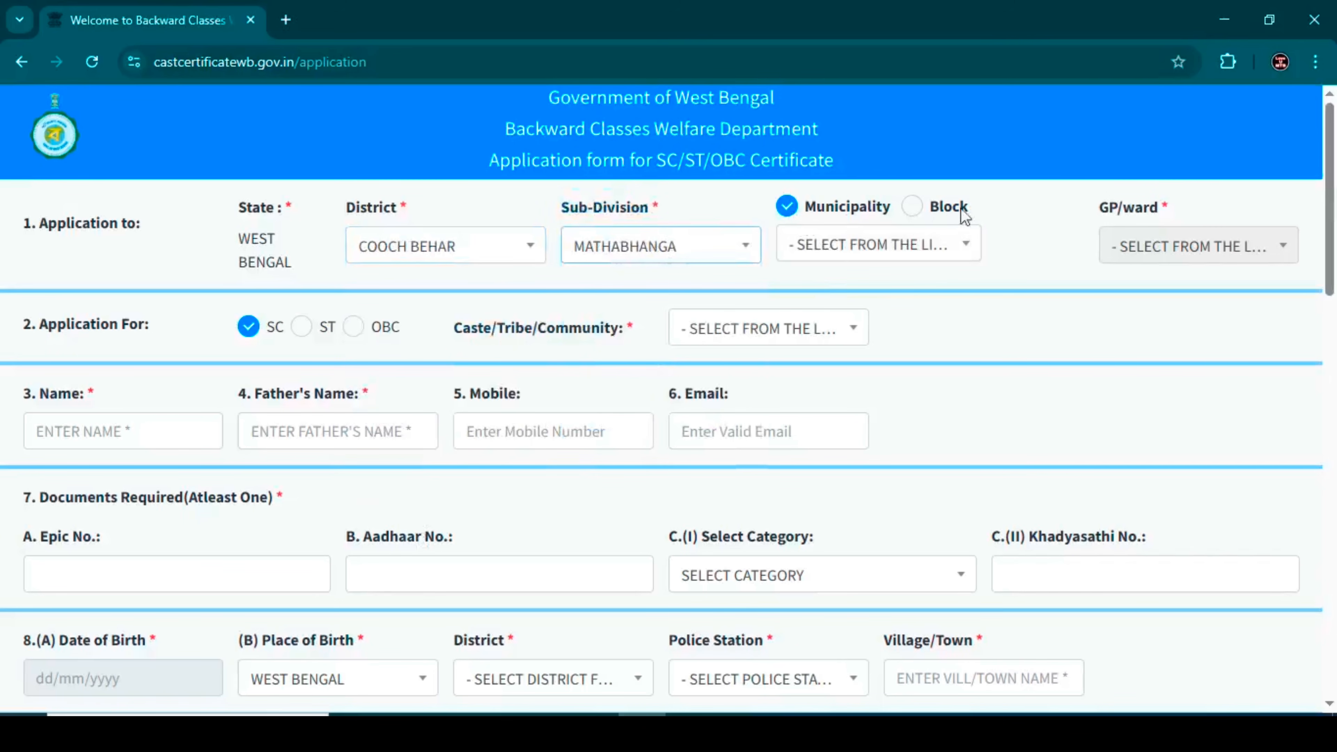
click(912, 206)
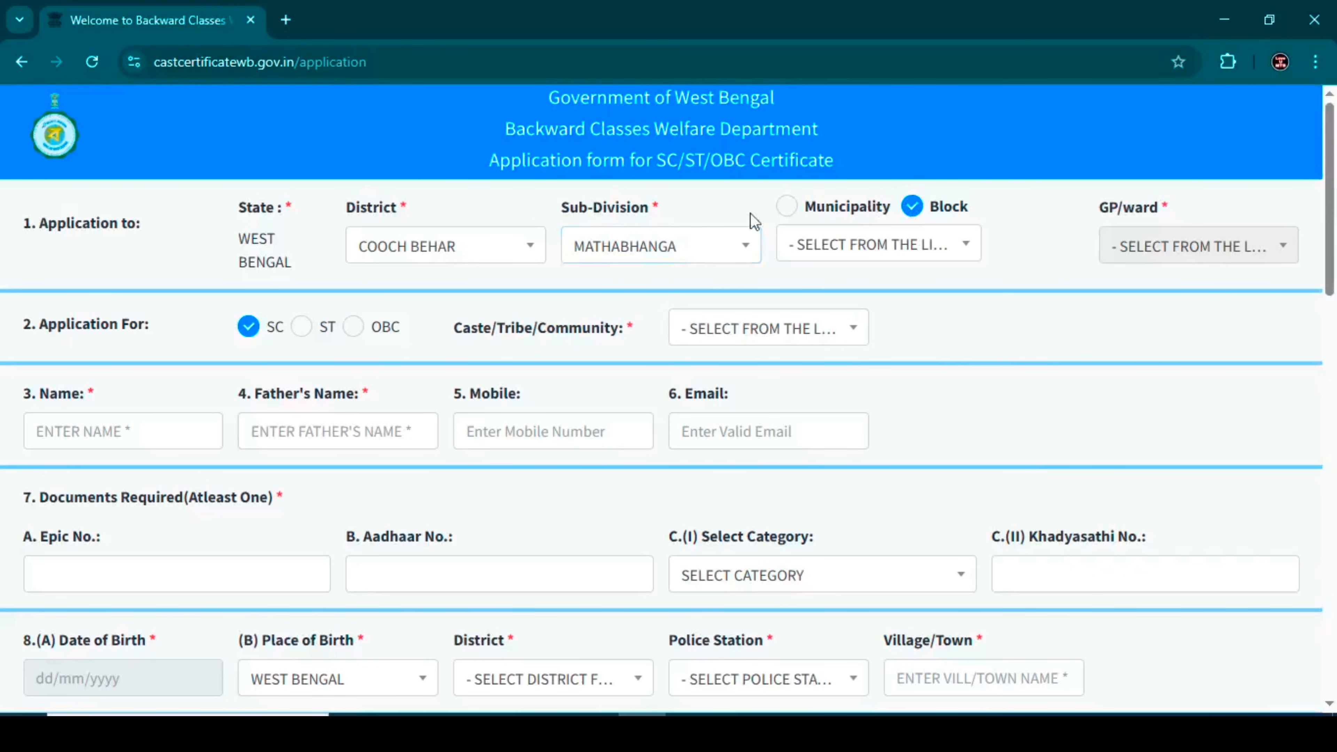
click(861, 247)
click(837, 353)
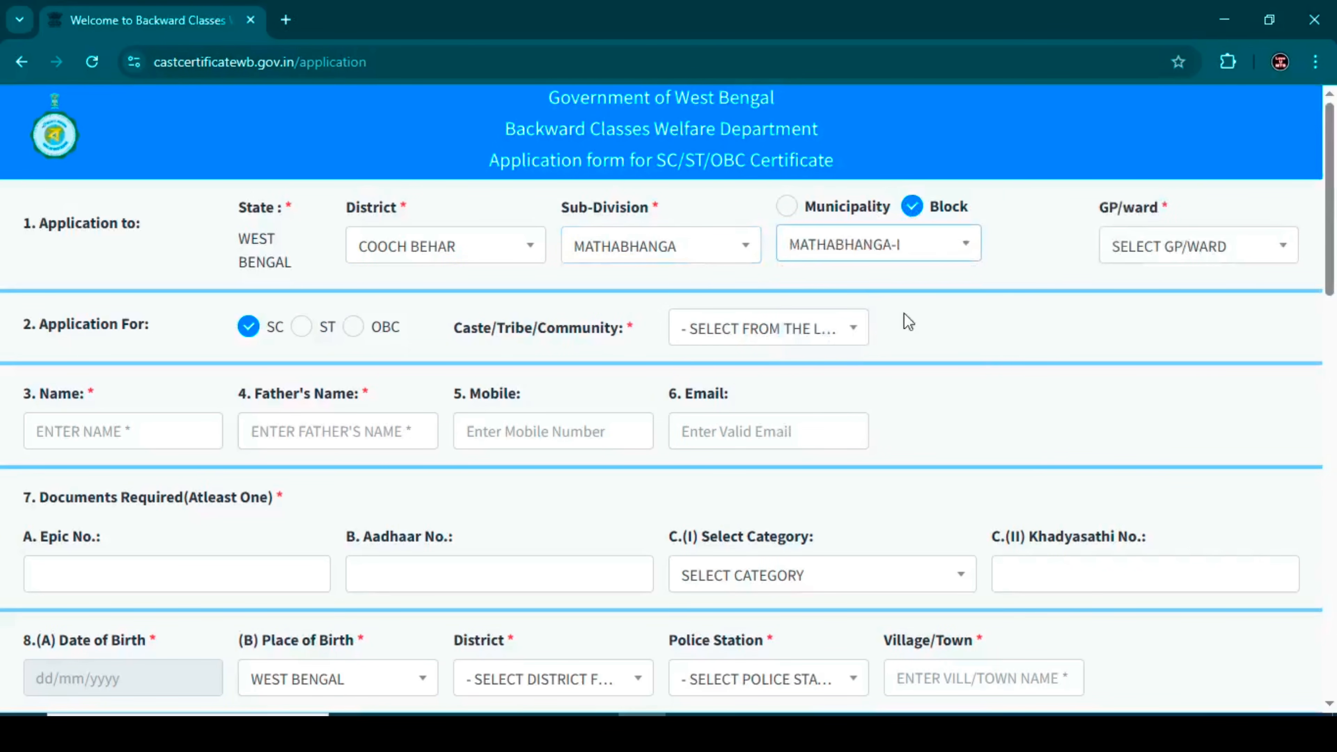
- Choose Shikar Pur as the GP/ward the application is addressed to
drag(1084, 226, 1154, 225)
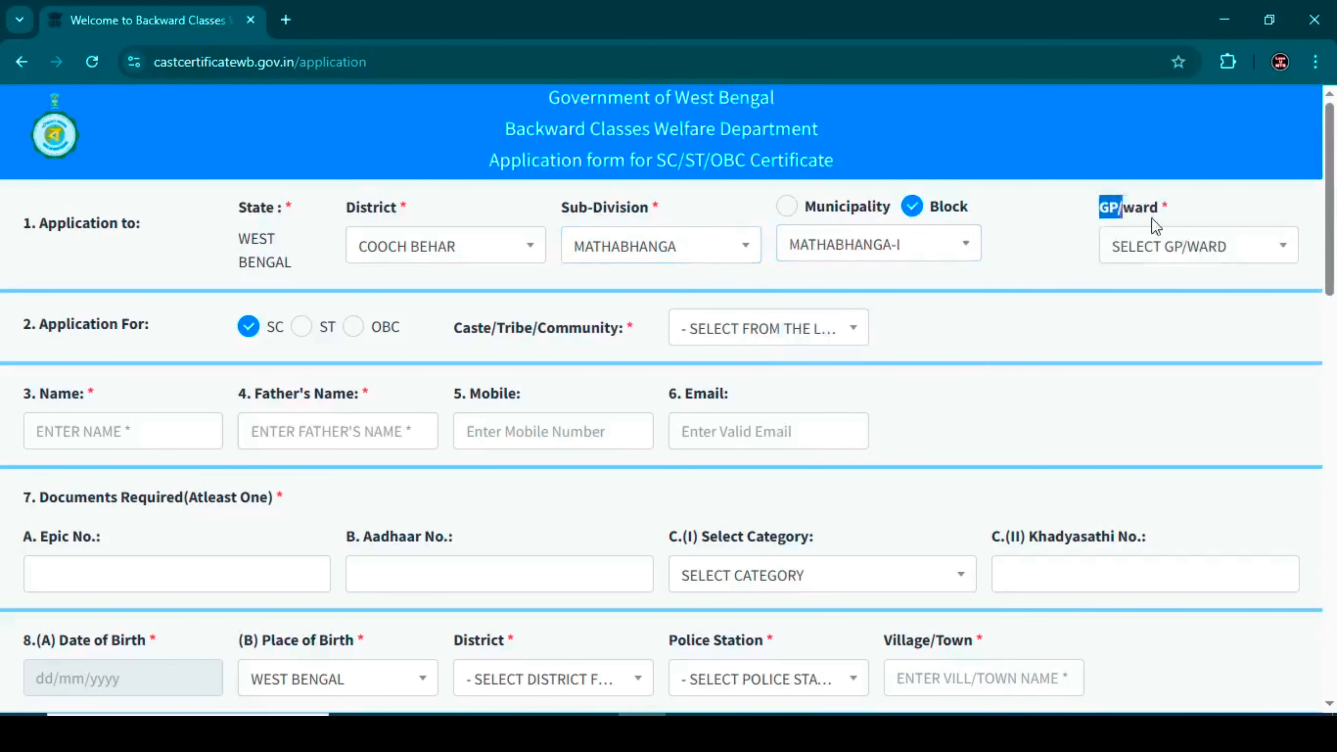
click(1146, 247)
scroll(1168, 390, down, 5)
scroll(1167, 393, up, 3)
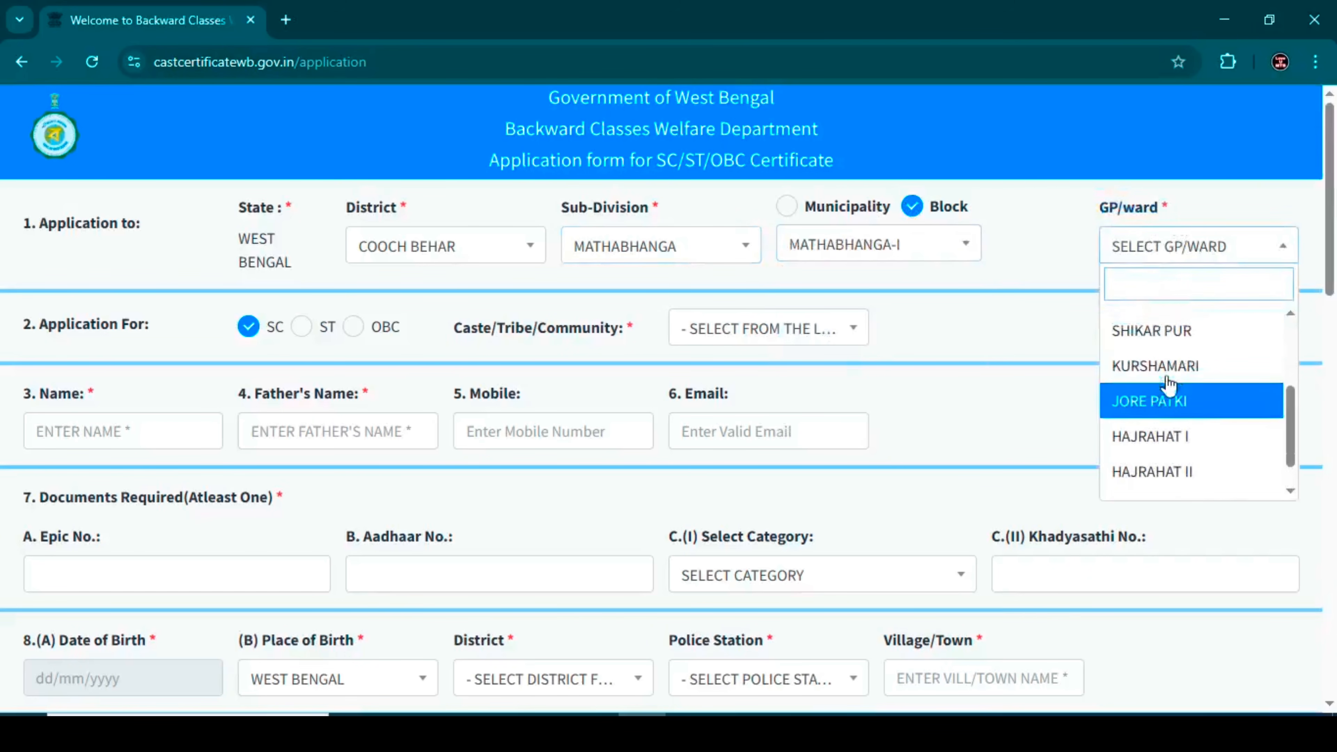
click(1160, 412)
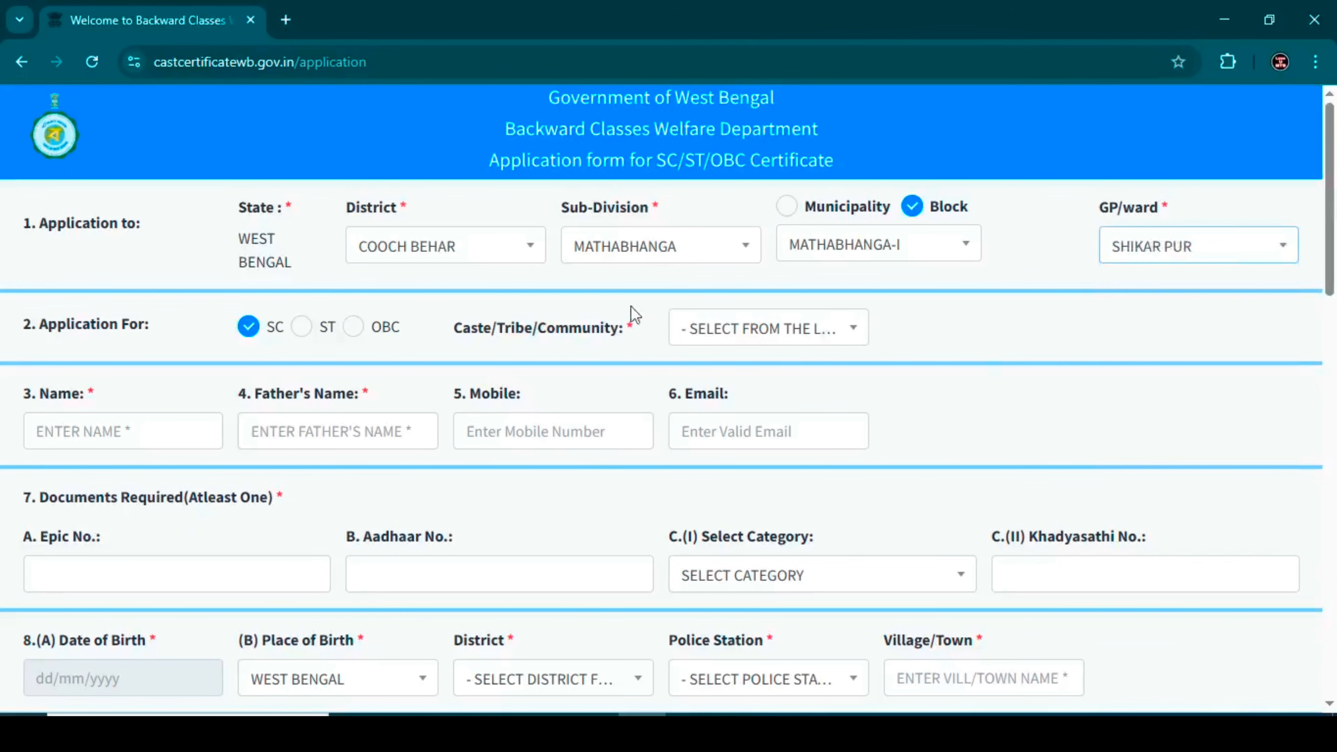
- Try the SC, ST and OBC options for the certificate type and leave OBC selected
drag(37, 324, 171, 329)
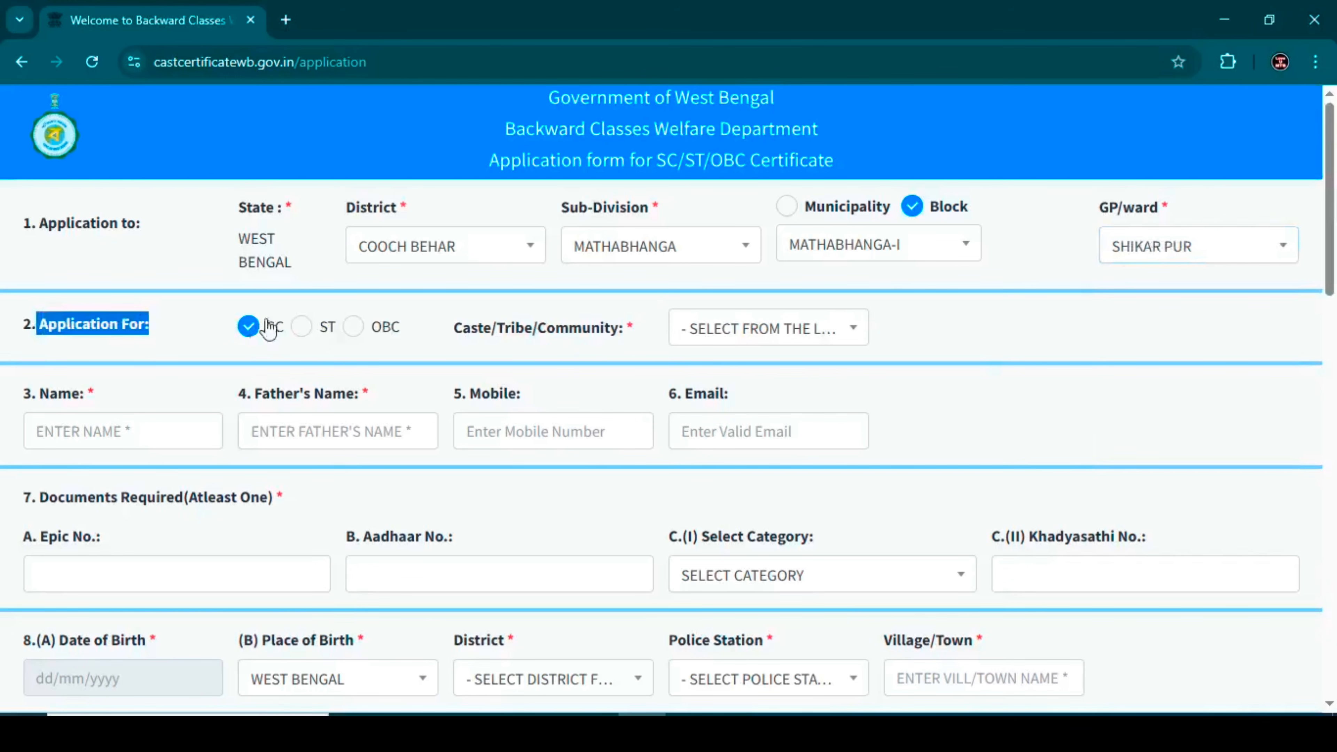
click(301, 328)
click(353, 328)
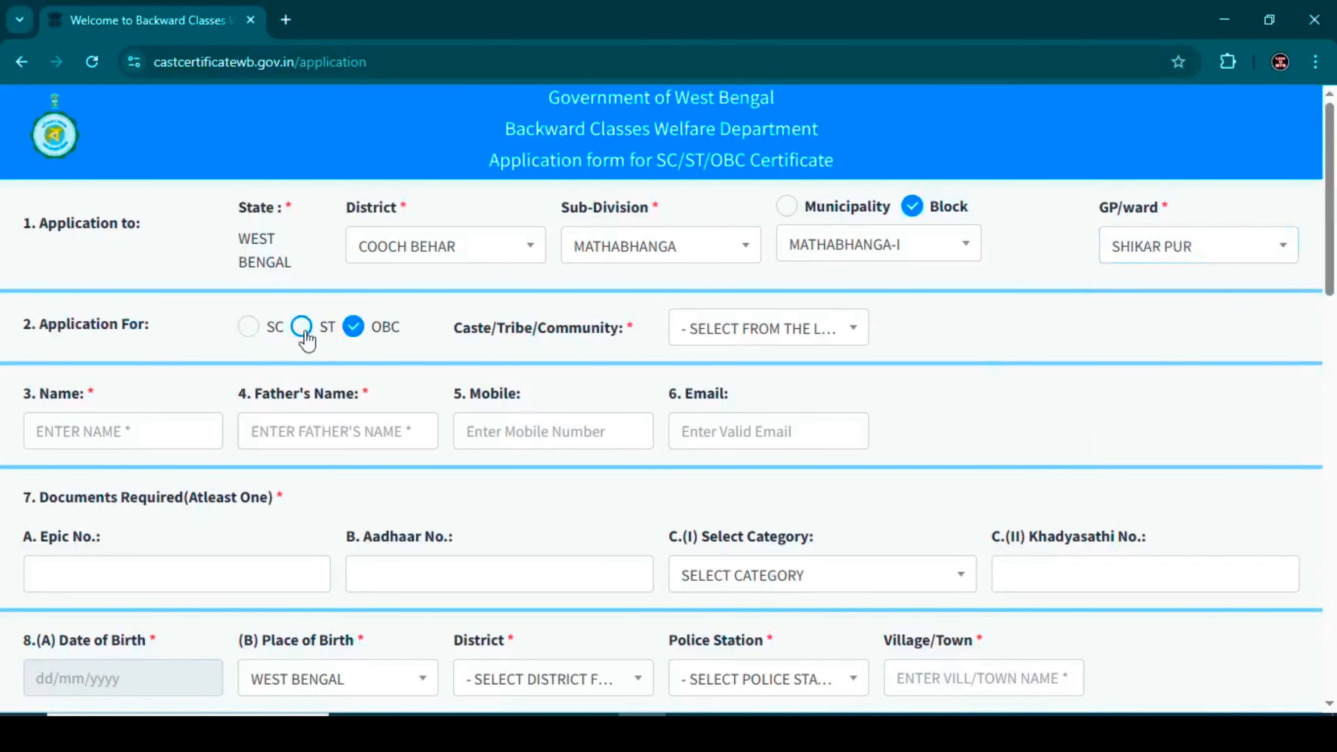
click(249, 328)
click(301, 327)
click(353, 327)
click(248, 328)
click(353, 328)
double_click(382, 329)
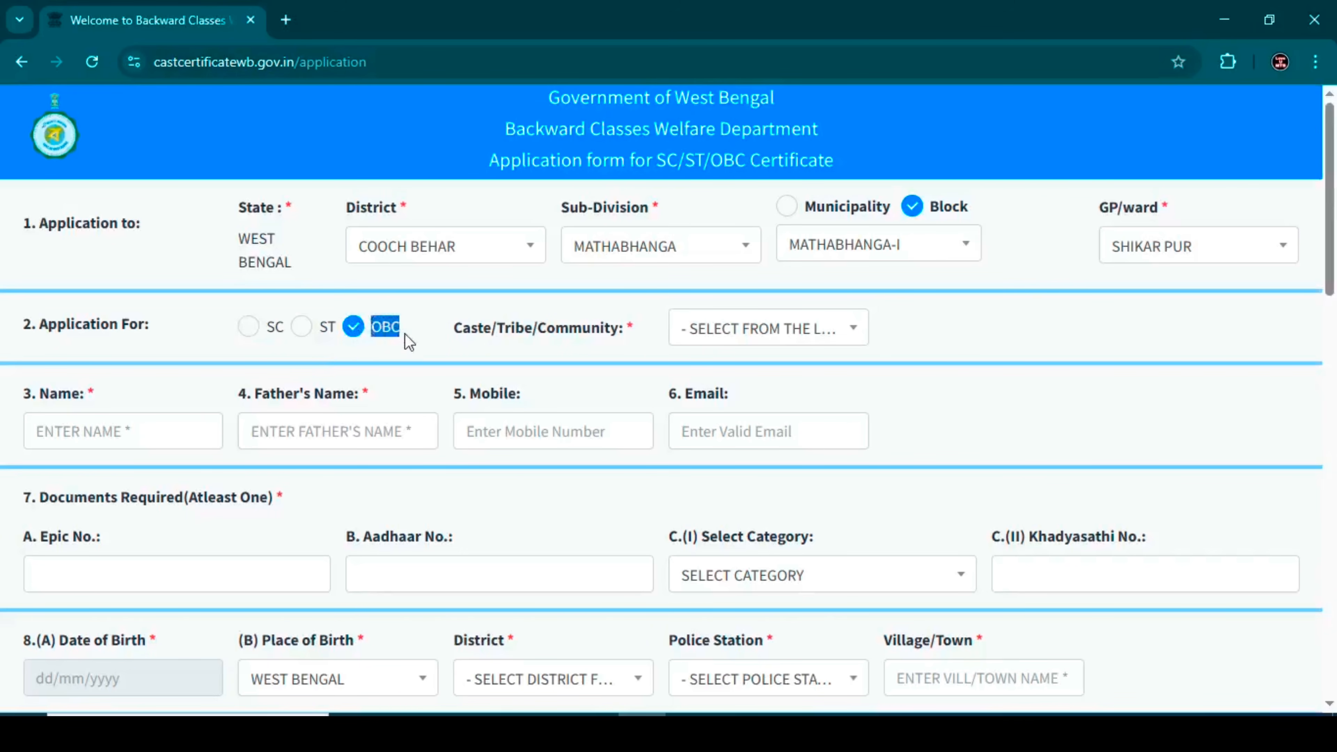
- Find "nas" among the caste/tribe/community choices and select Nashya-Sekh
click(722, 331)
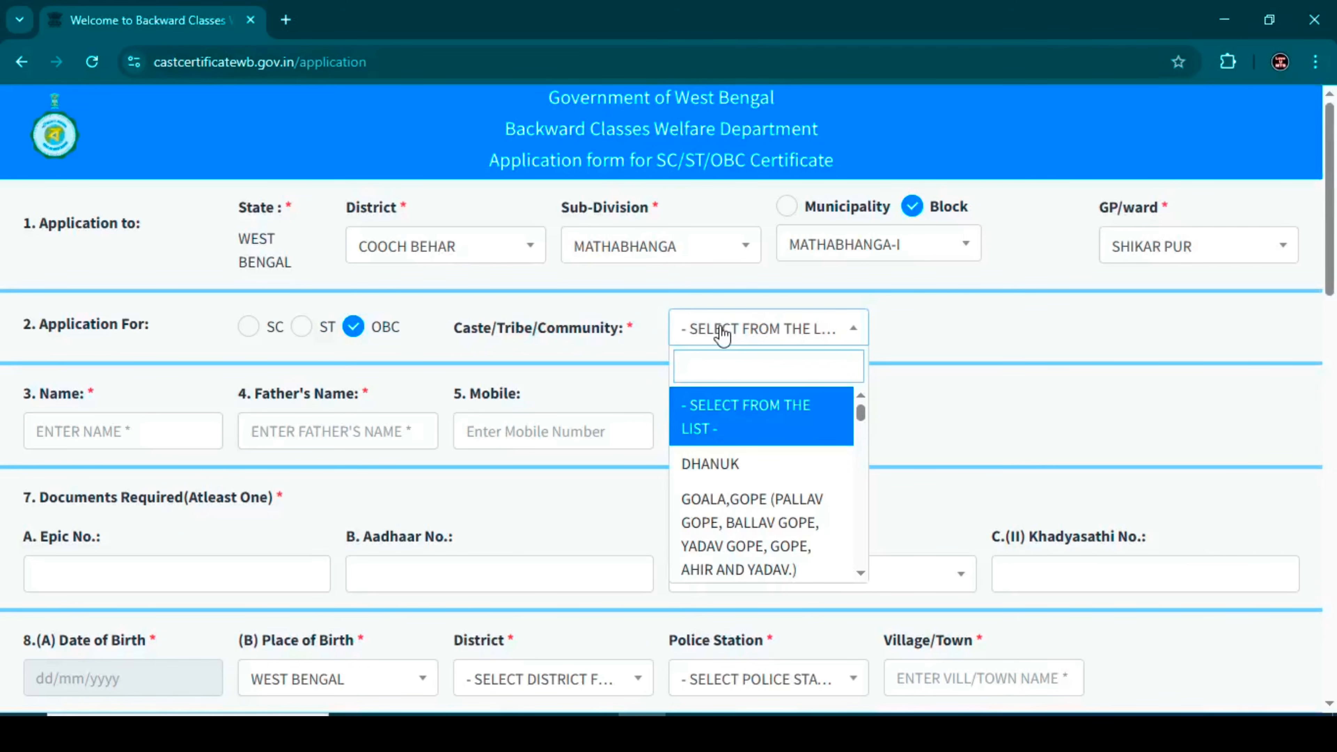
text(nas)
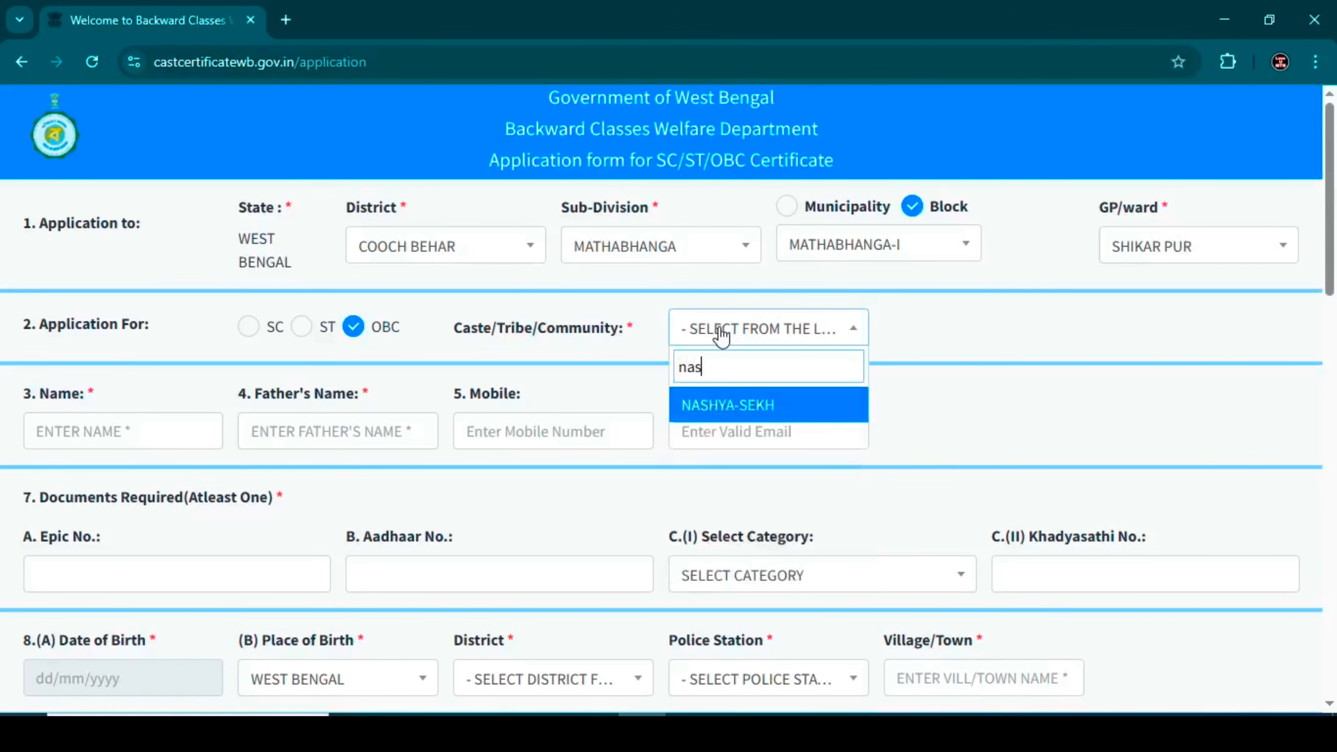
click(741, 407)
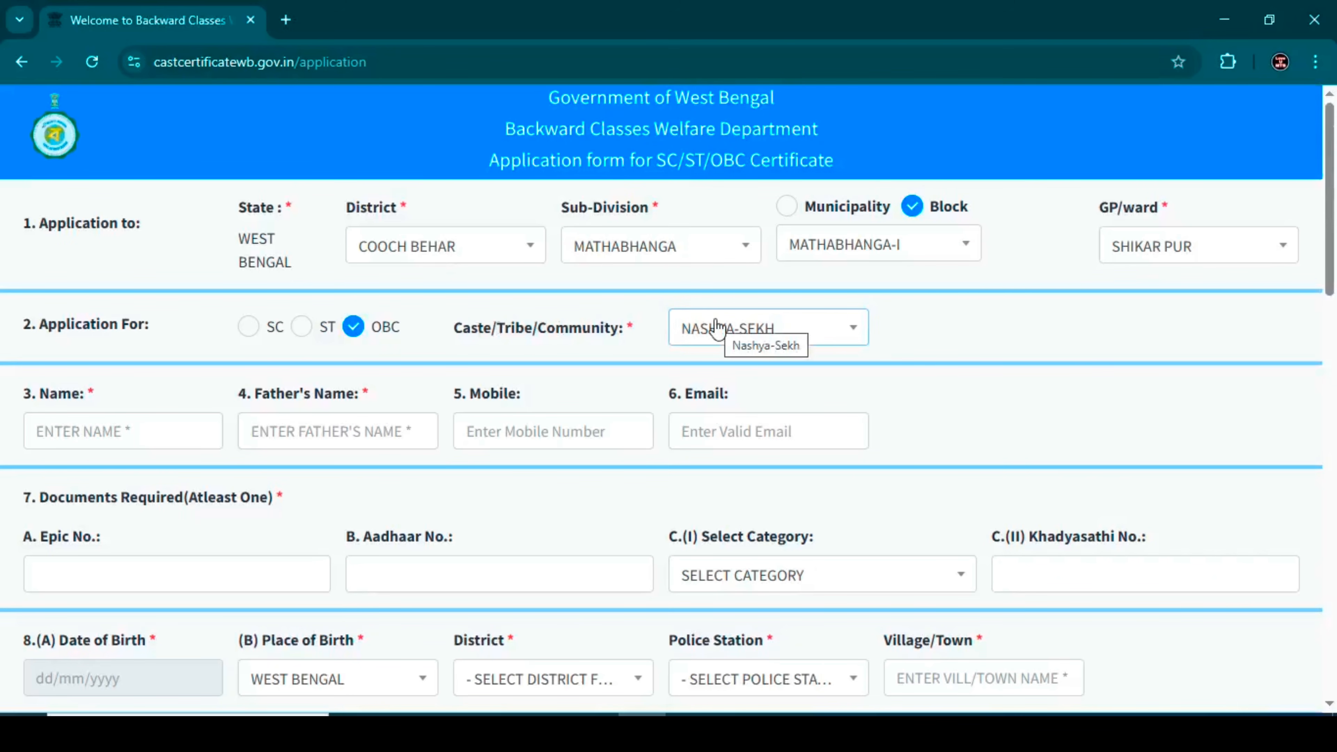
- Examine the name, father's name, mobile, email, Epic number and Aadhaar number fields of the form
scroll(263, 383, down, 2)
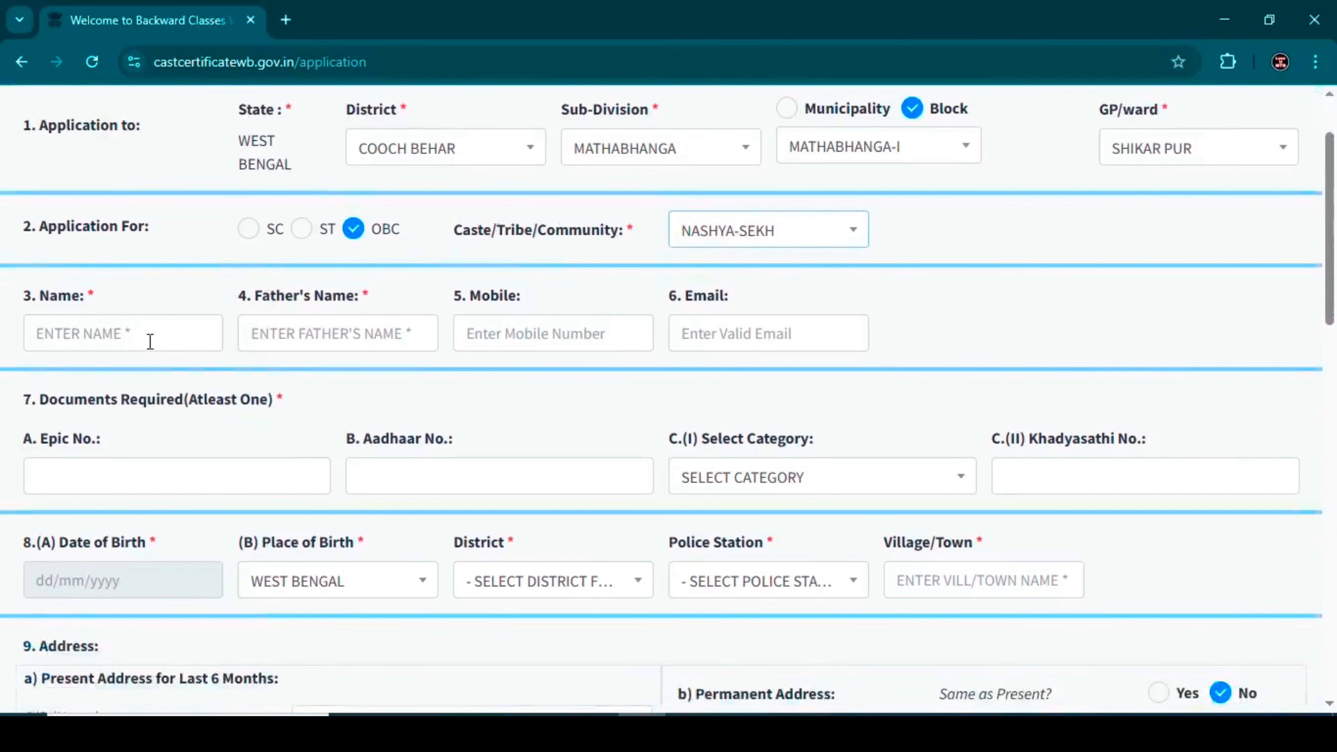
drag(33, 299, 110, 300)
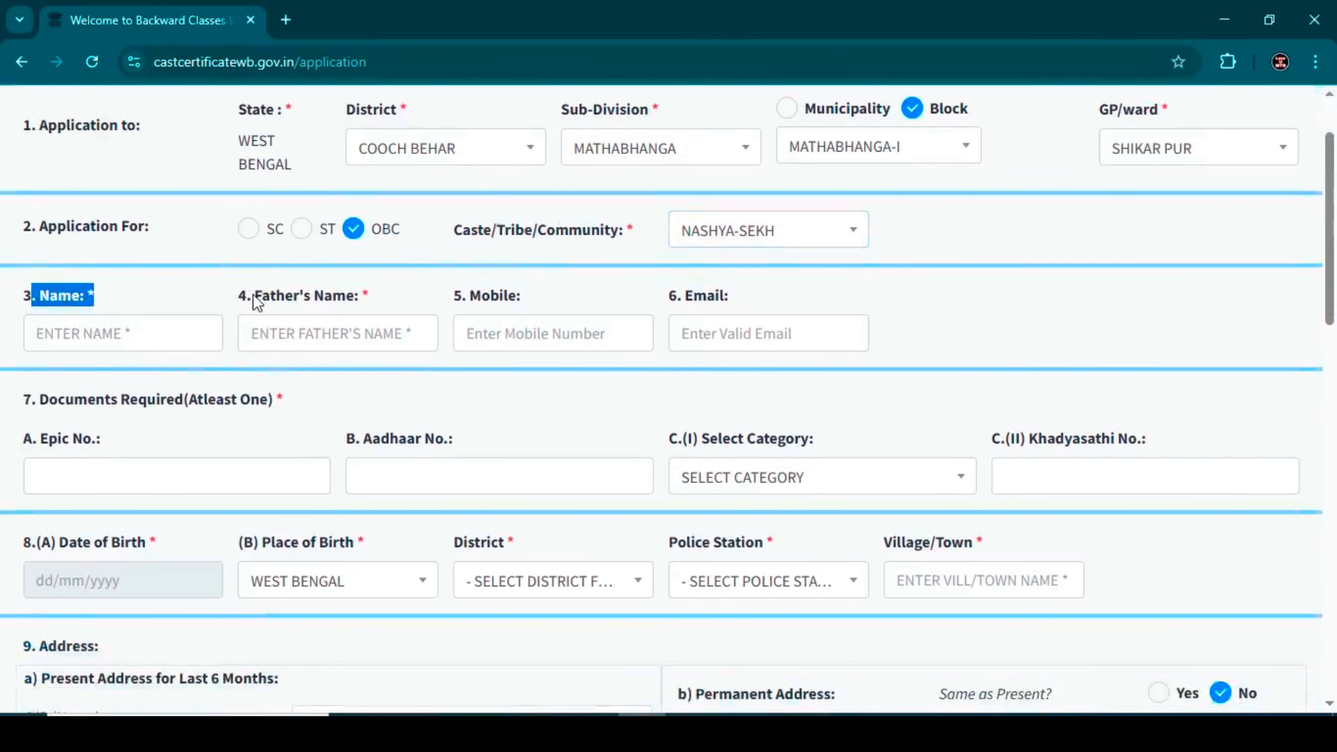
drag(253, 297, 353, 299)
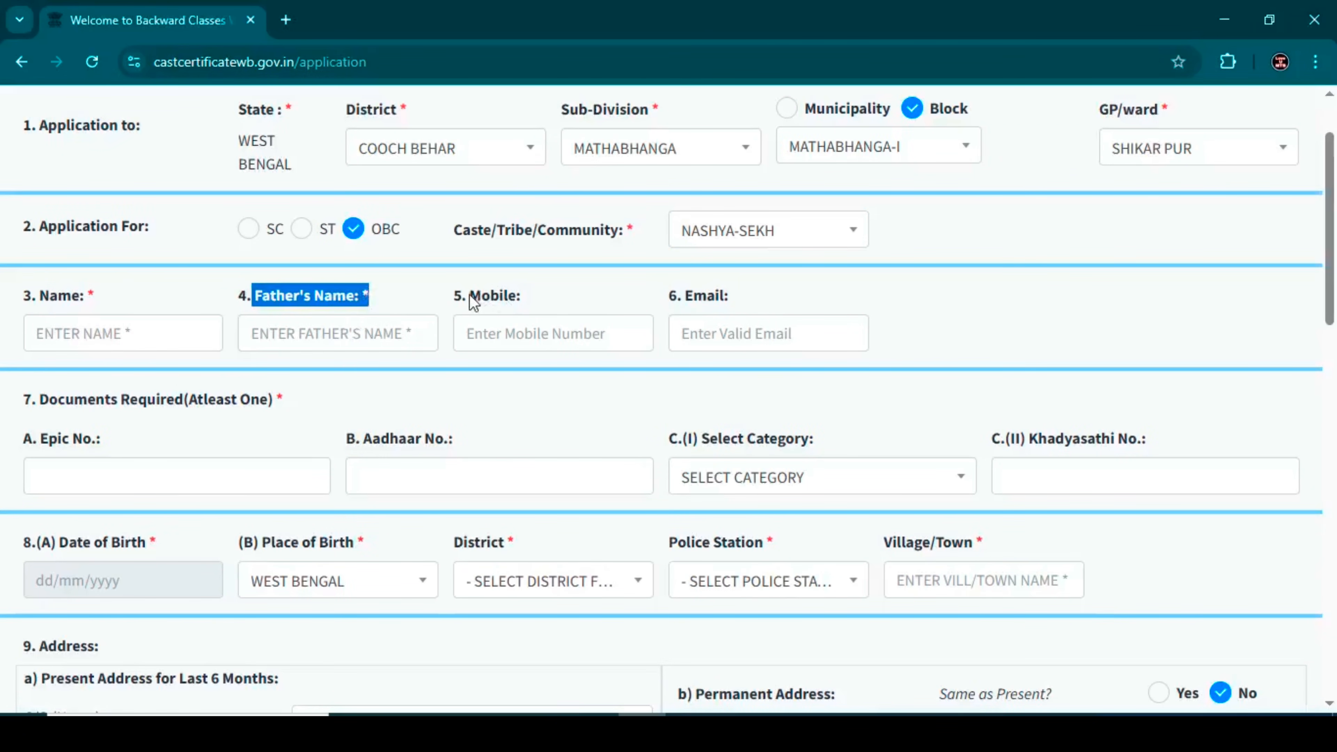
drag(471, 296, 521, 299)
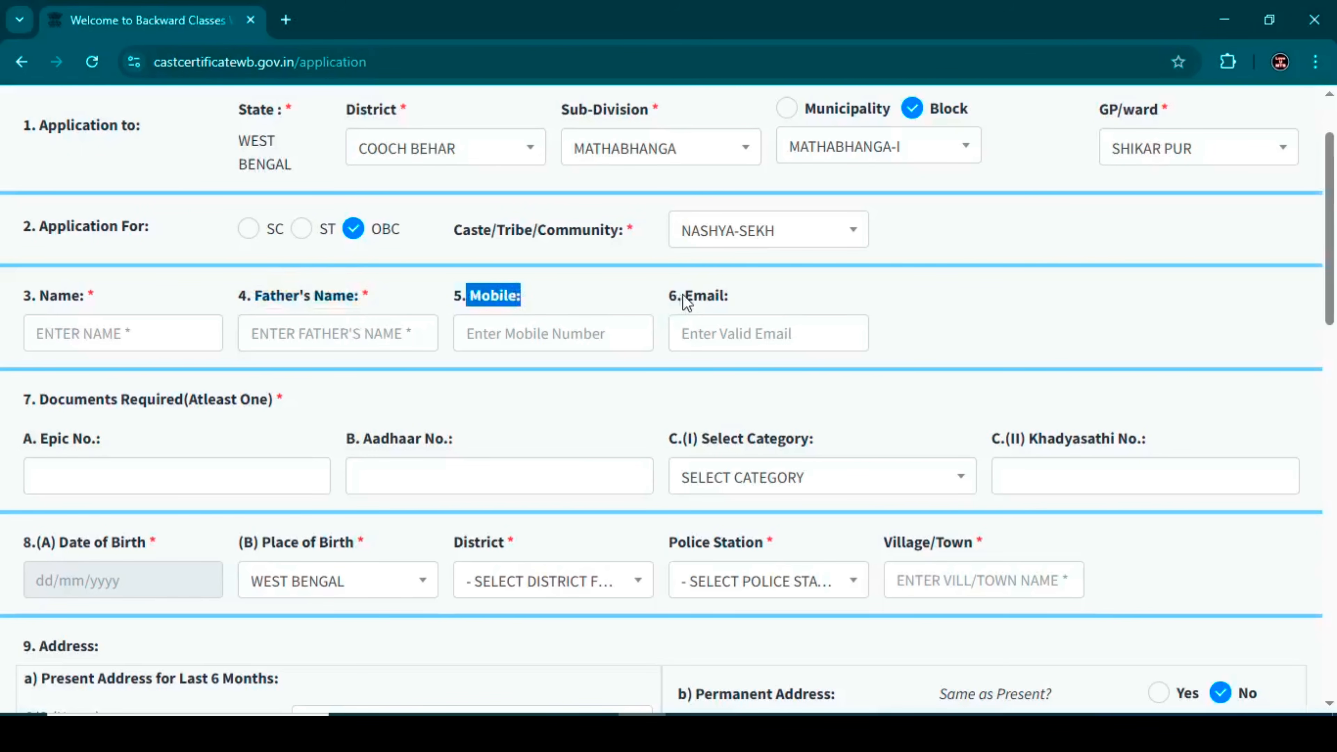
drag(683, 295, 761, 297)
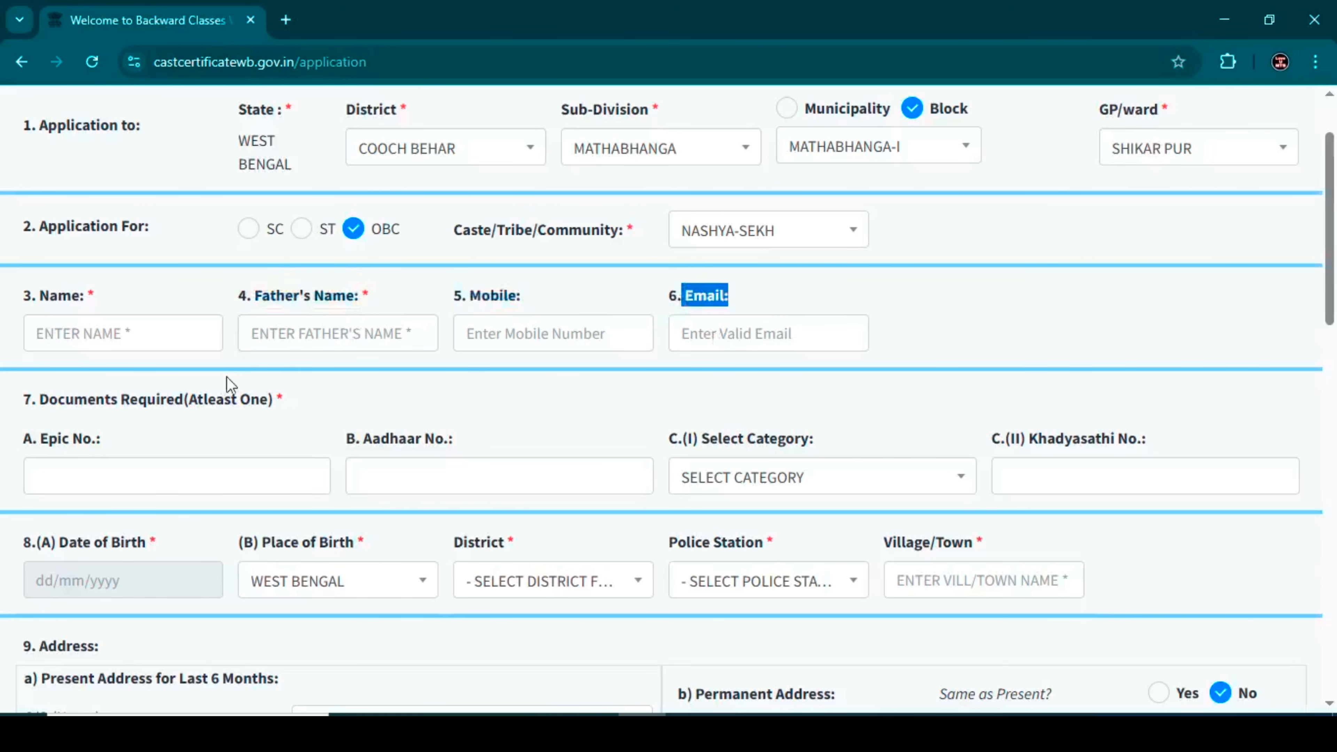
scroll(230, 385, down, 3)
drag(40, 206, 362, 202)
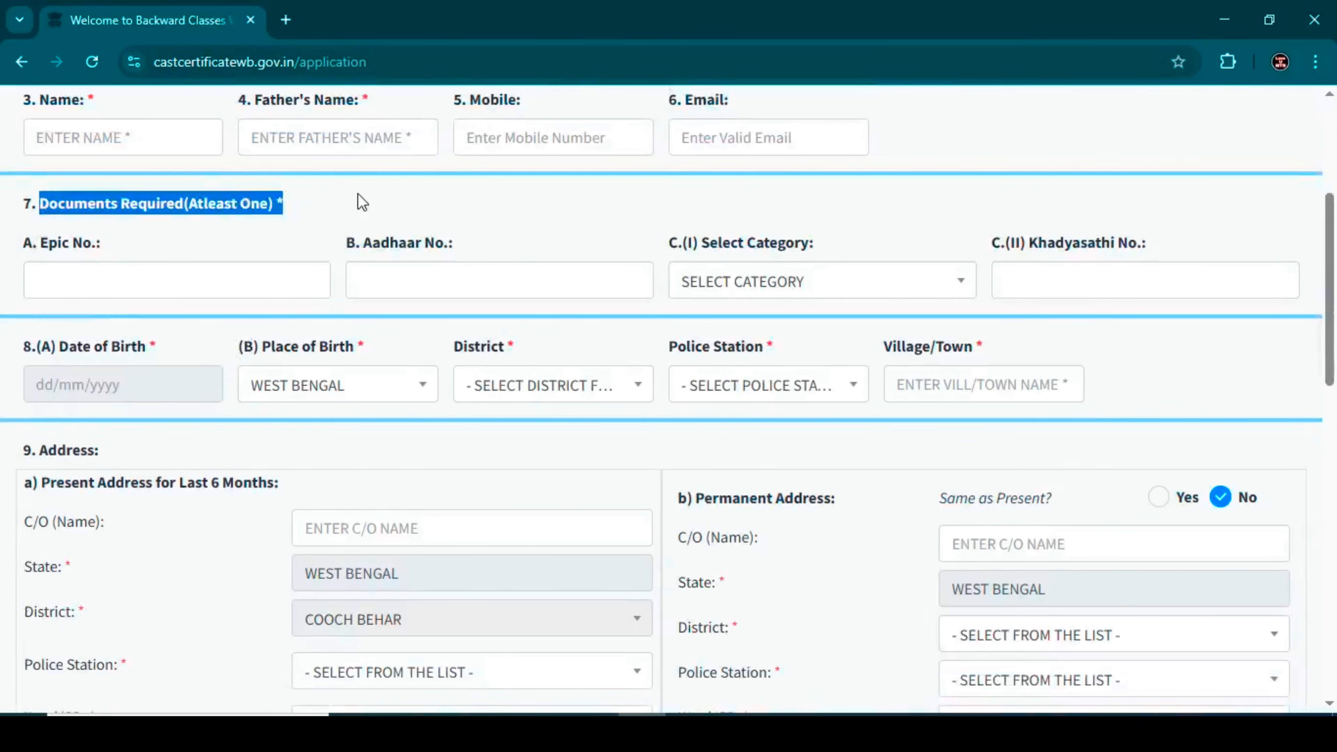
drag(36, 243, 121, 246)
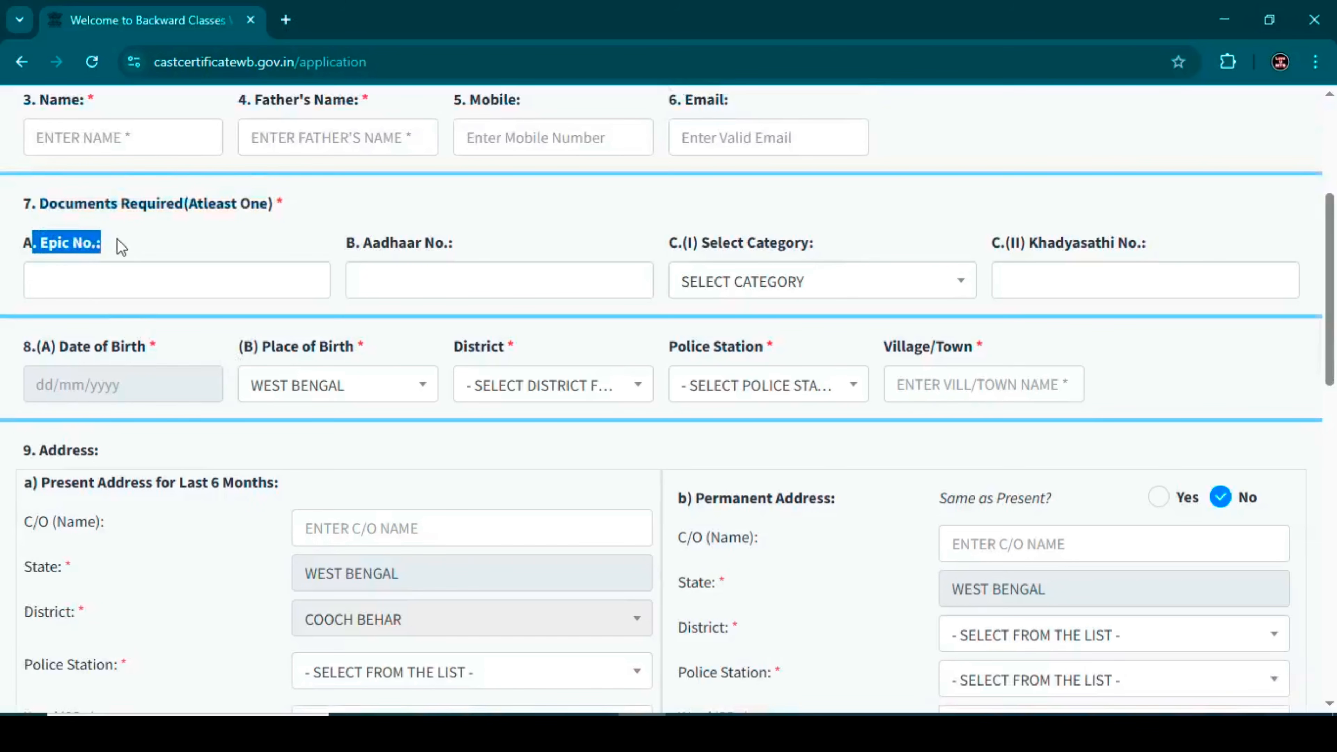
drag(366, 243, 481, 242)
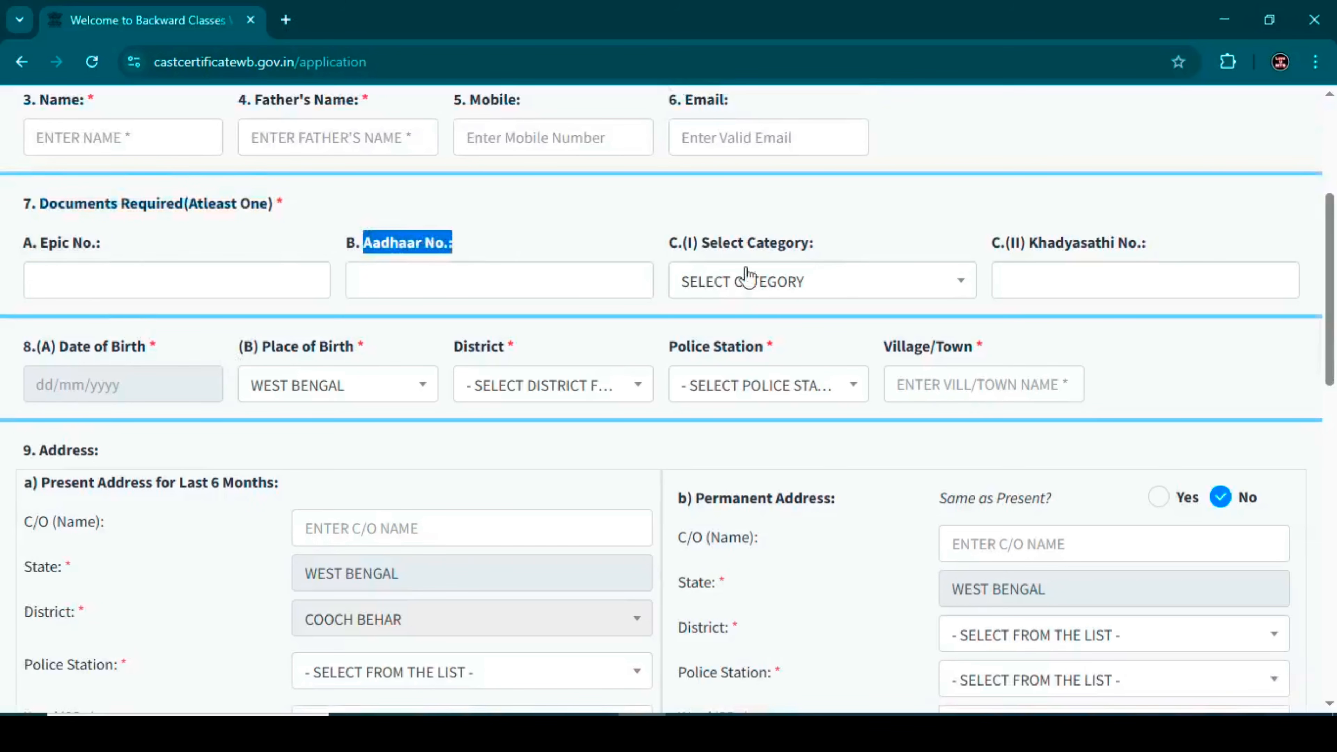
- Set the ration card category to RKSY-I in the required documents section and check the Khadyasathi number field
drag(702, 244, 809, 250)
click(813, 283)
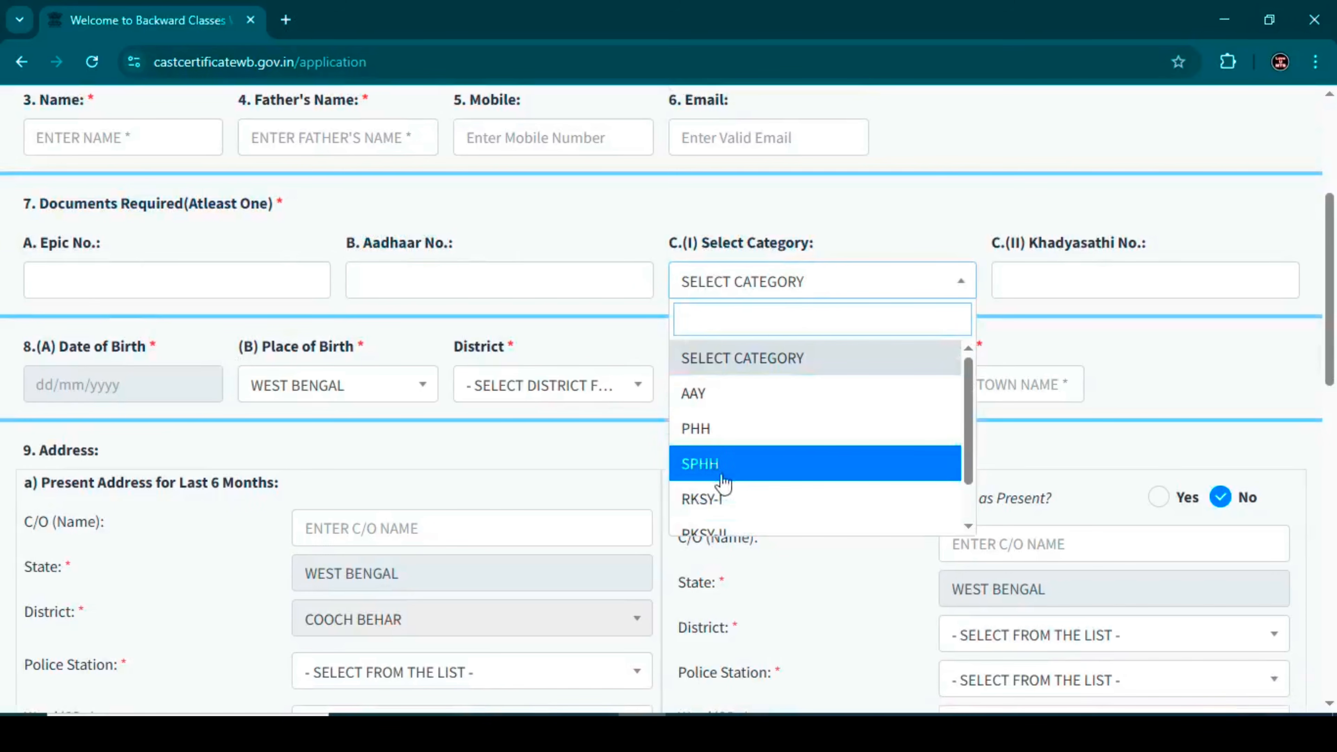
scroll(719, 505, down, 2)
click(725, 448)
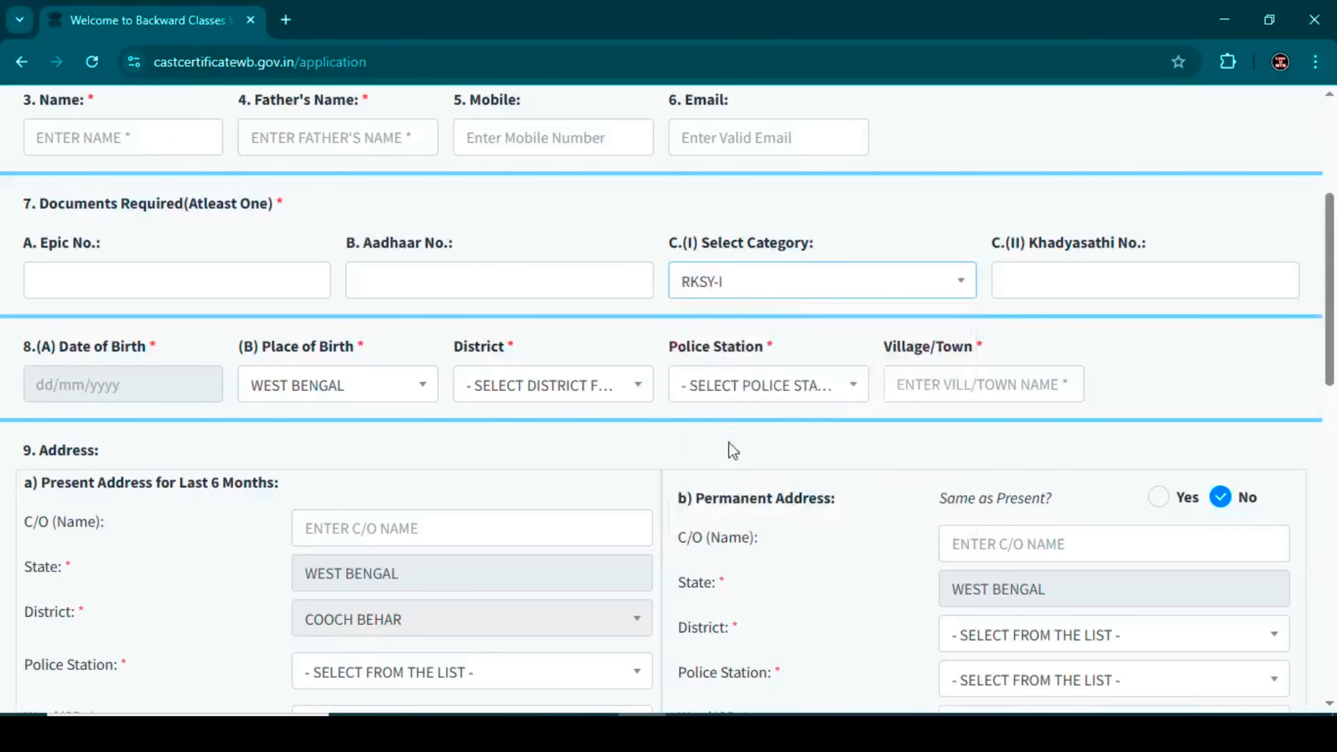
drag(1030, 251, 1163, 243)
click(496, 243)
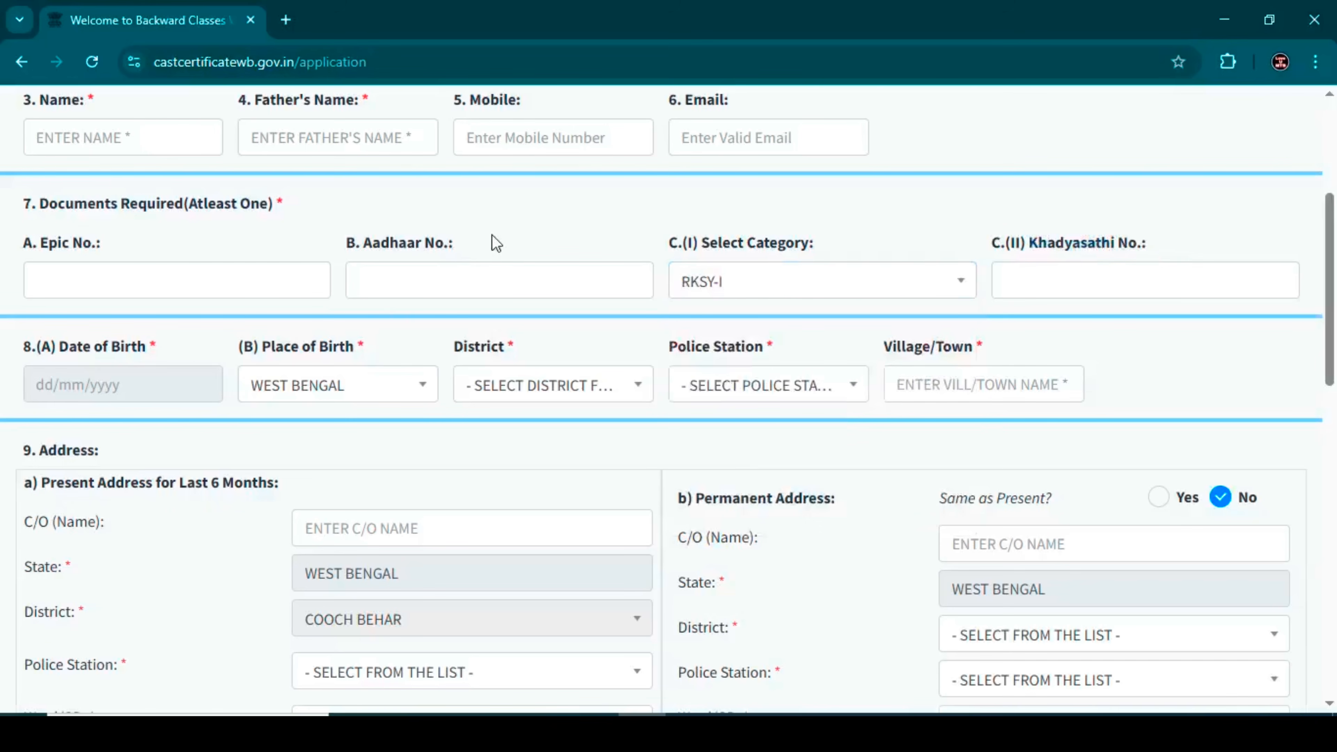
- Check the date of birth calendar and the place of birth field in section 8
scroll(284, 315, down, 2)
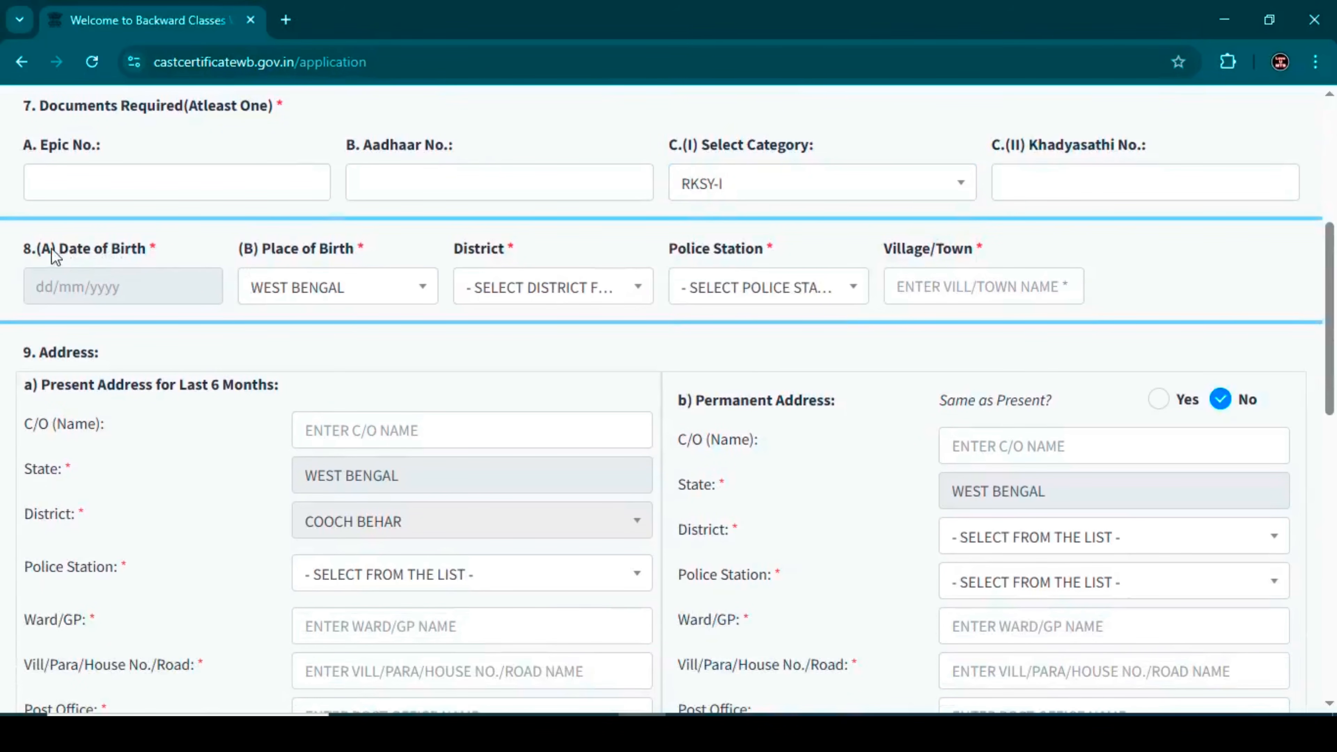
drag(51, 247, 171, 271)
click(108, 284)
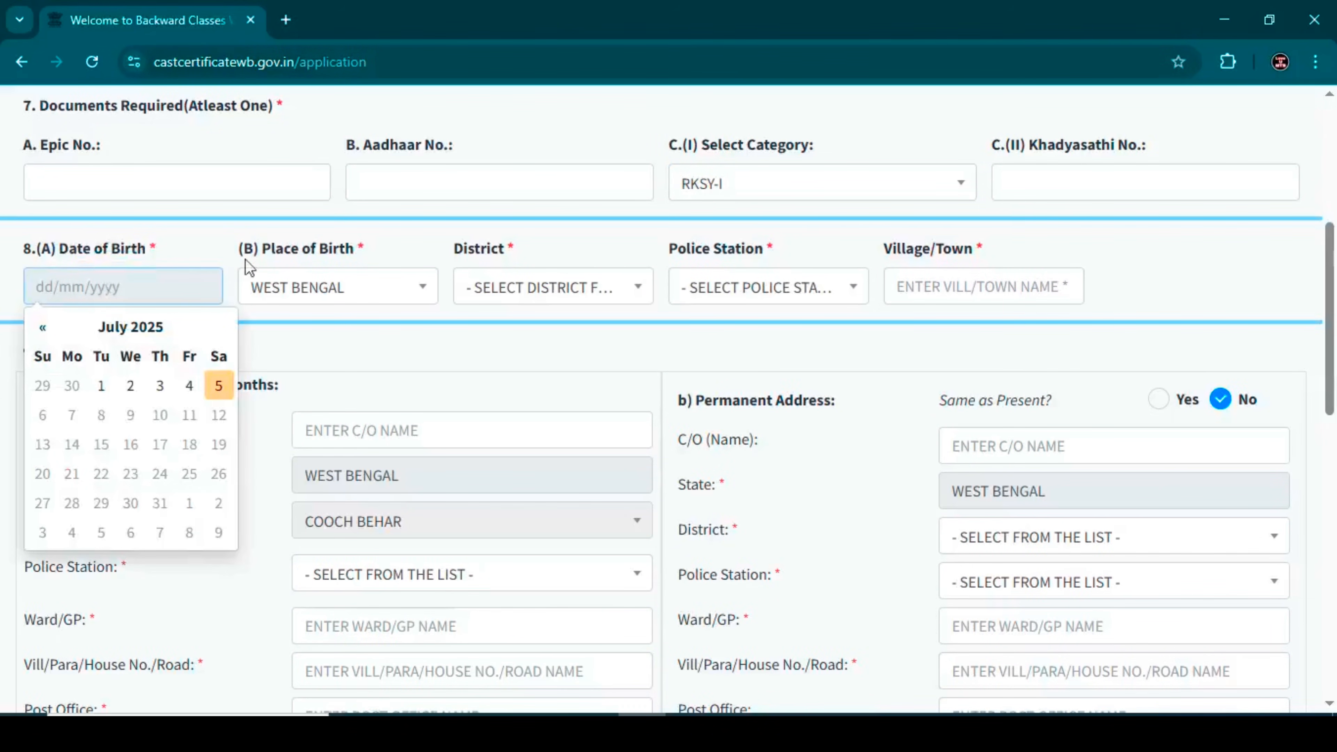
drag(252, 249, 362, 244)
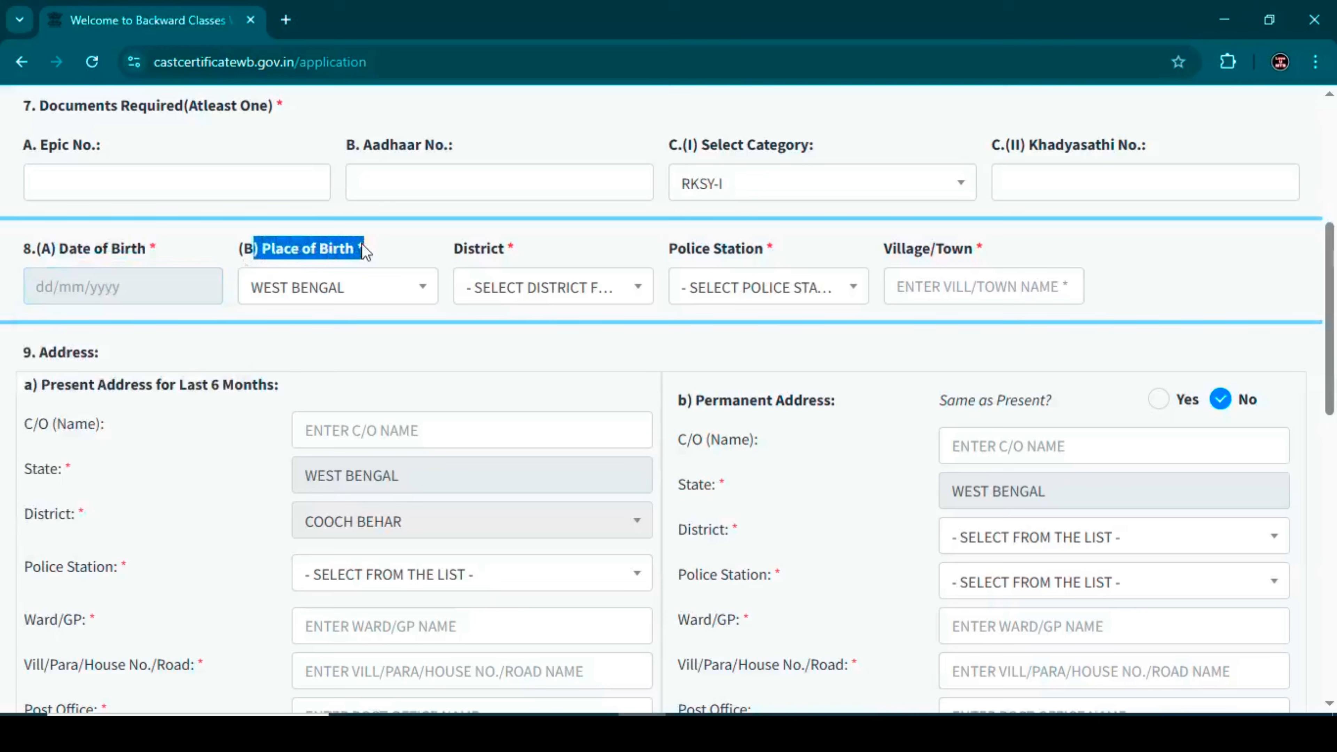
click(368, 295)
click(370, 297)
- Set the place of birth district to Cooch Behar
drag(452, 249, 528, 244)
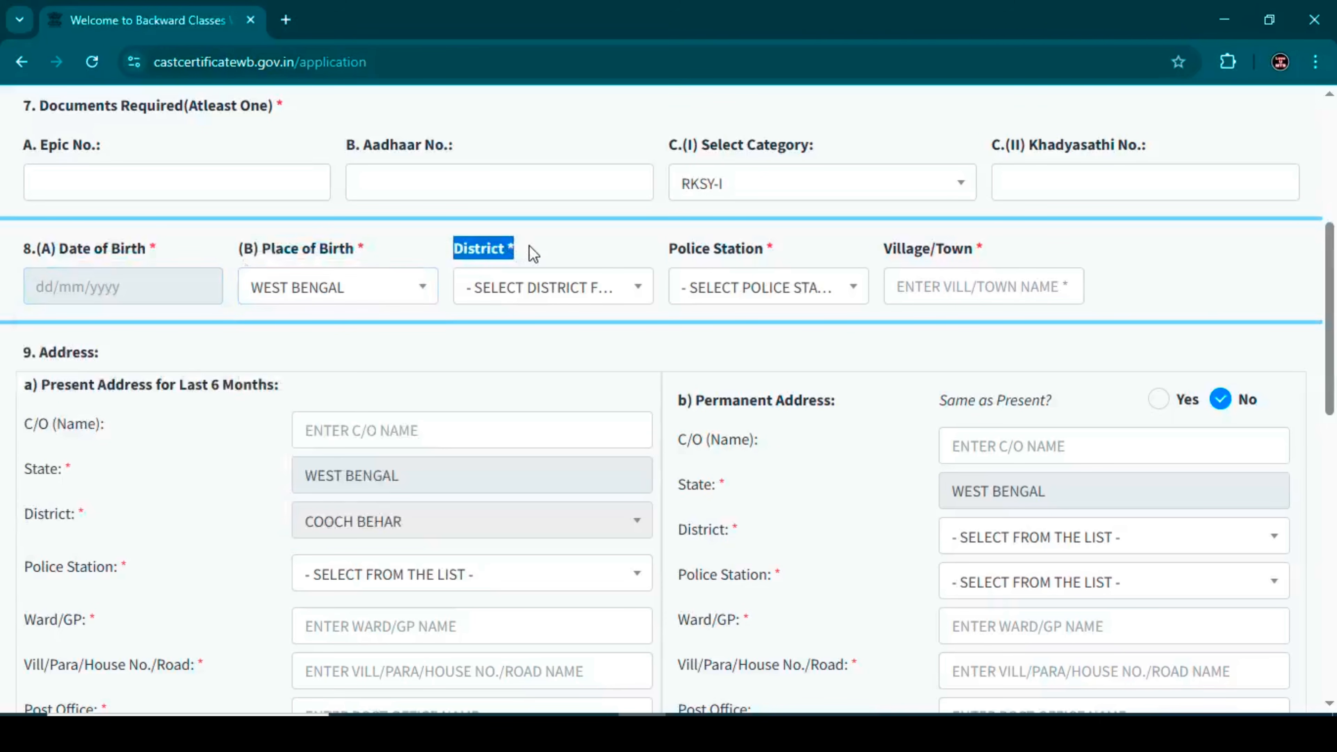
click(518, 289)
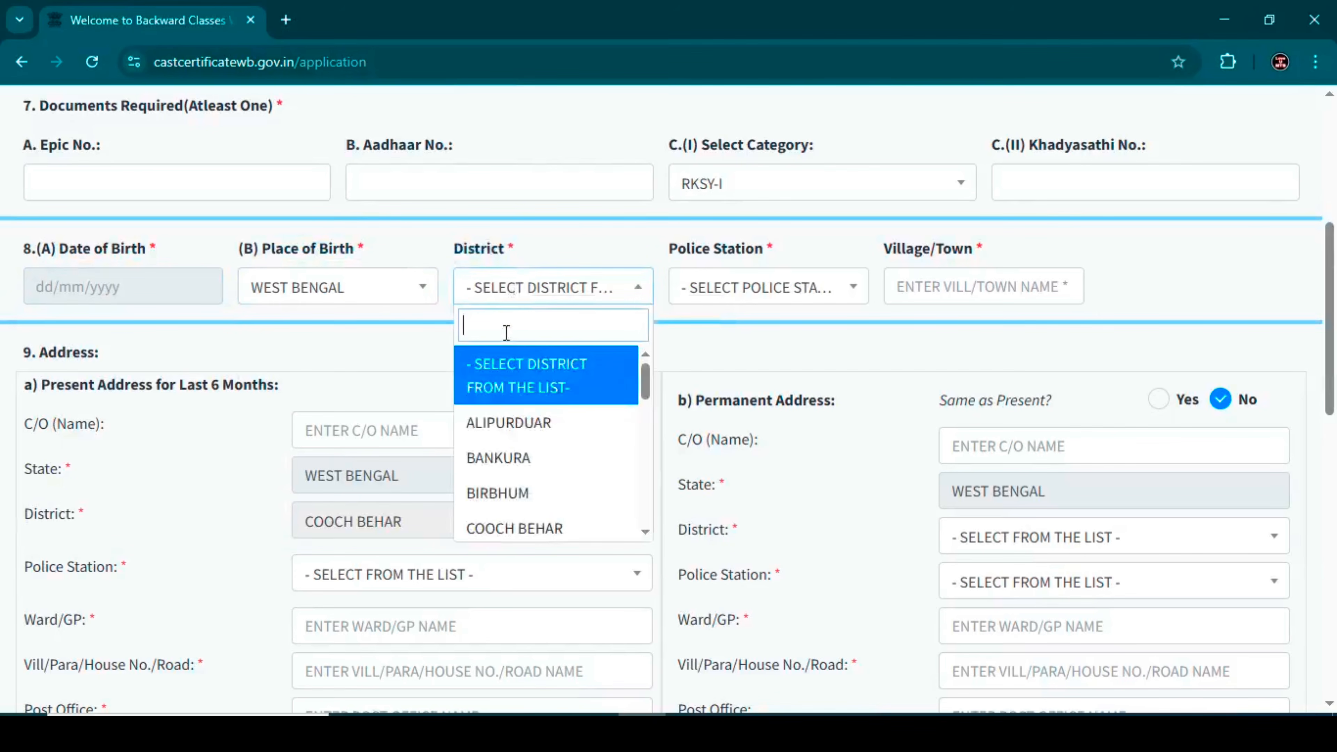
click(529, 529)
- Set the place of birth police station to MATHABHANGA and check the village/town field
drag(670, 255, 803, 253)
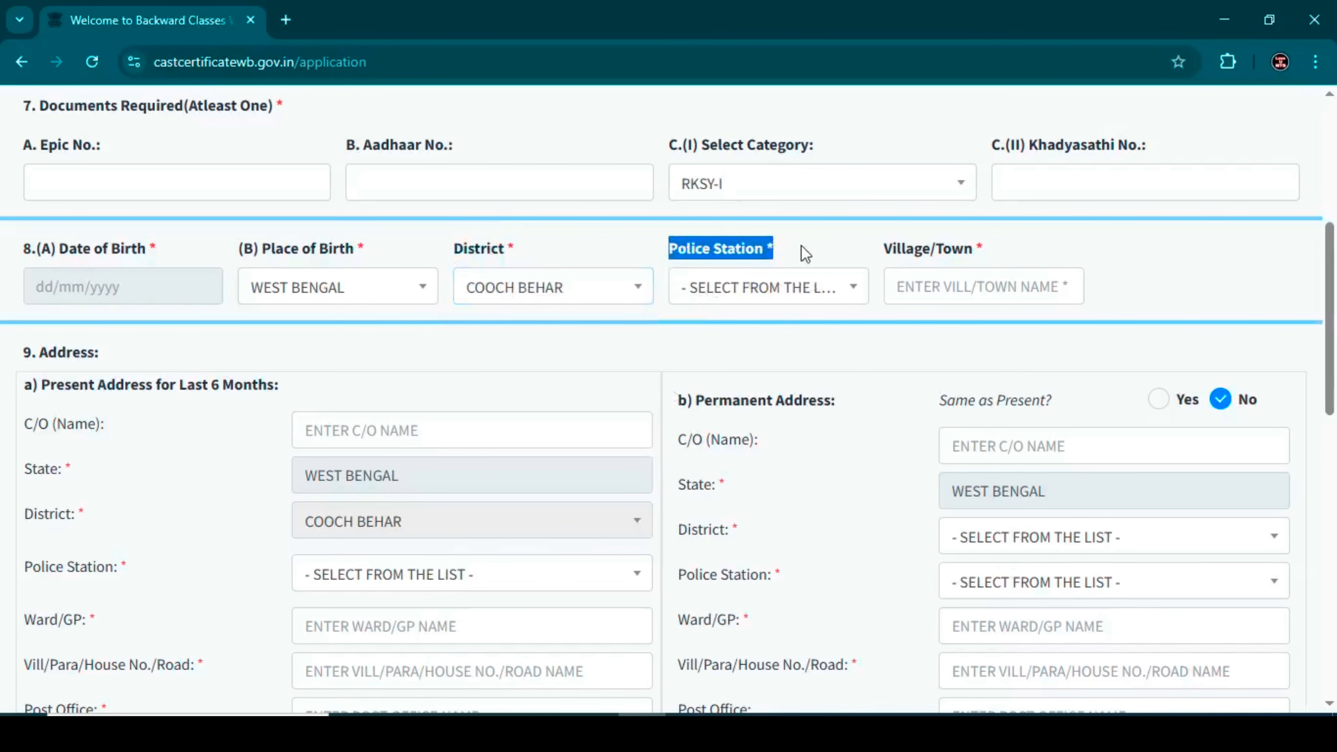
click(779, 295)
scroll(731, 479, down, 2)
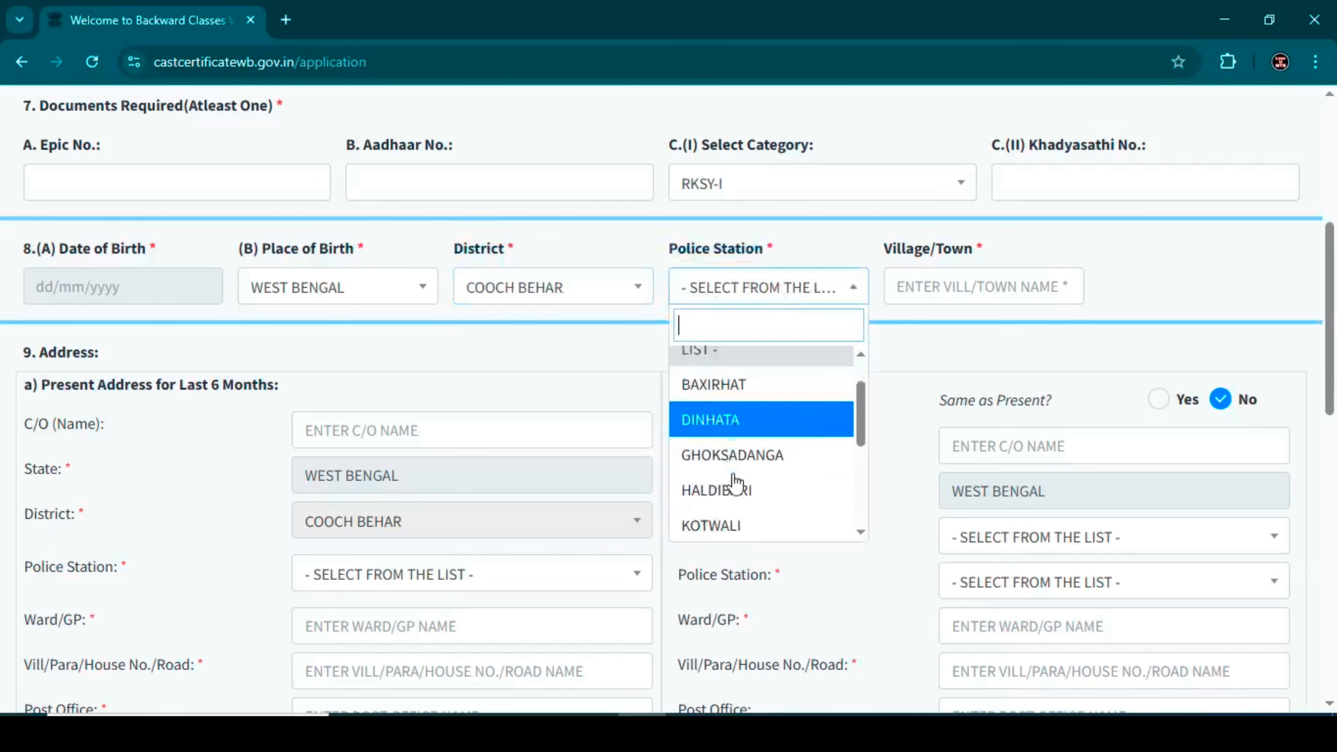
click(752, 537)
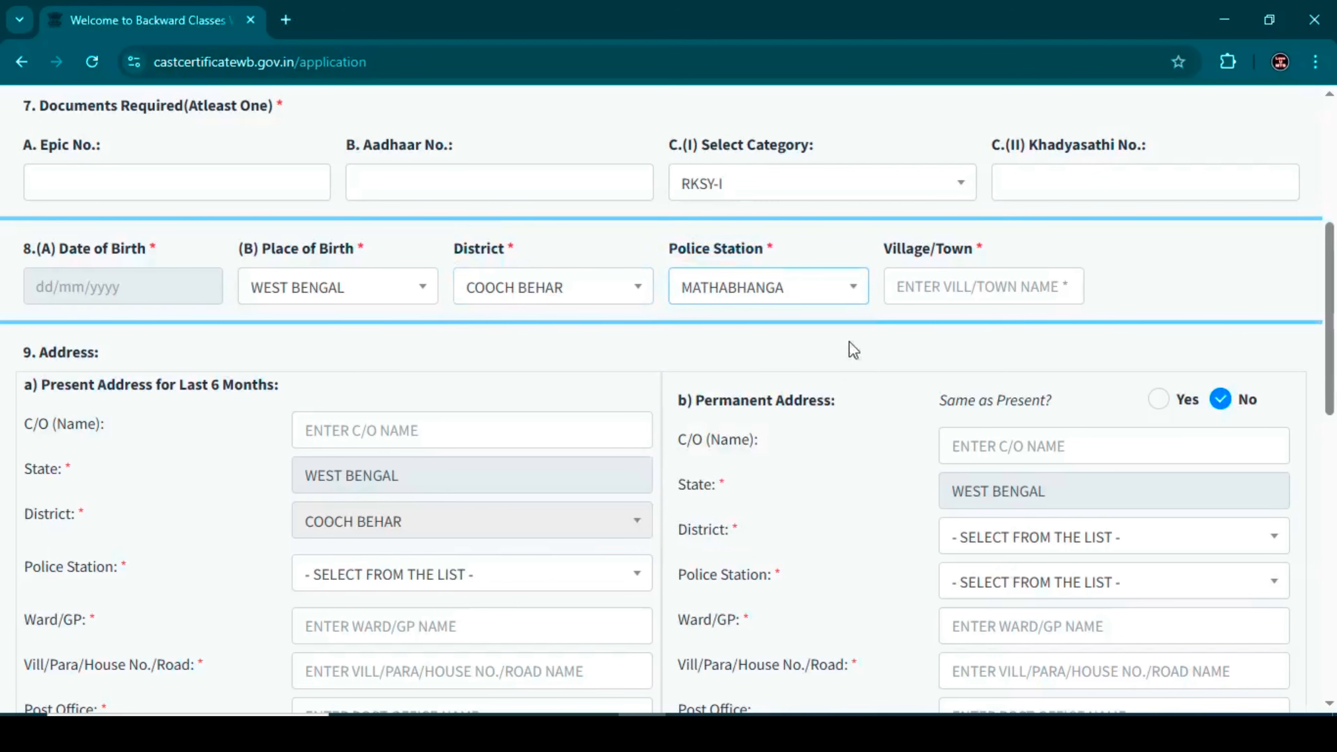
drag(885, 253, 963, 272)
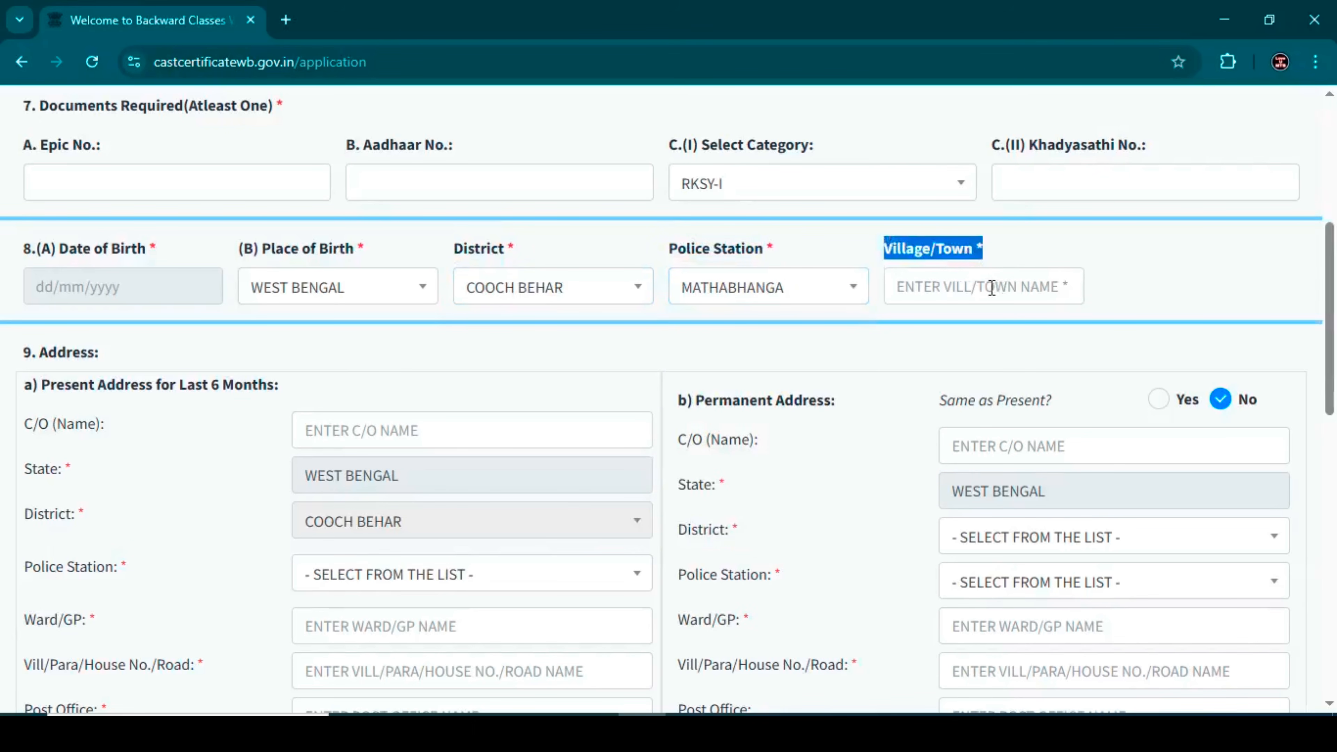
click(877, 255)
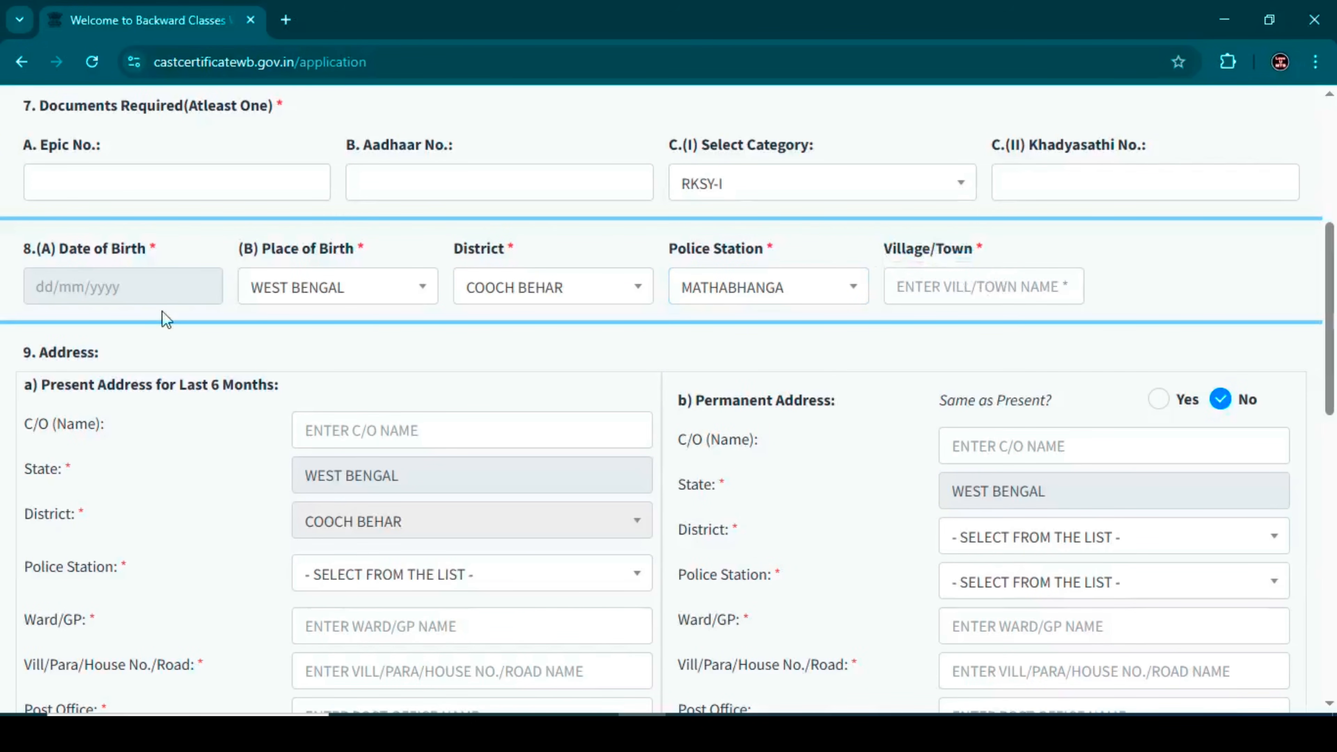
- Review the present address heading and C/O name field in section 9, and set the present address police station to MATHABHANGA
scroll(165, 314, down, 2)
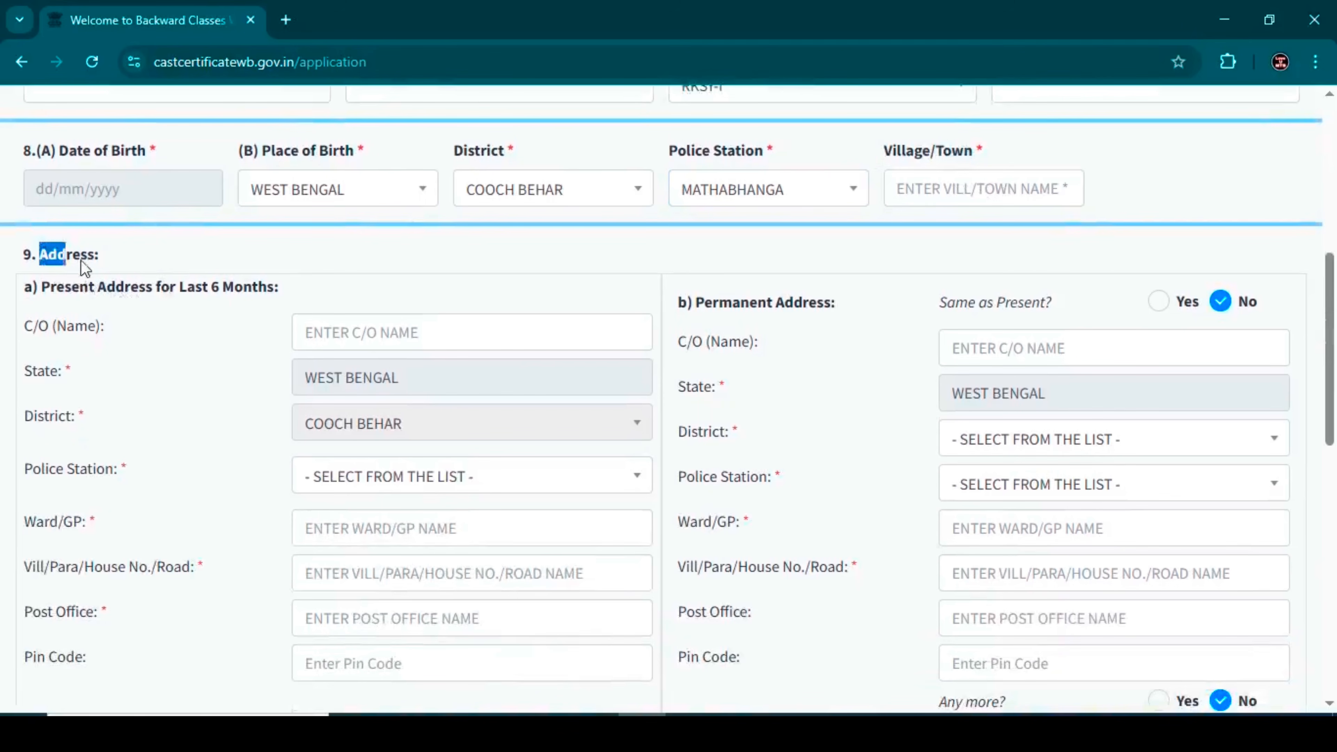
click(155, 262)
scroll(155, 266, down, 2)
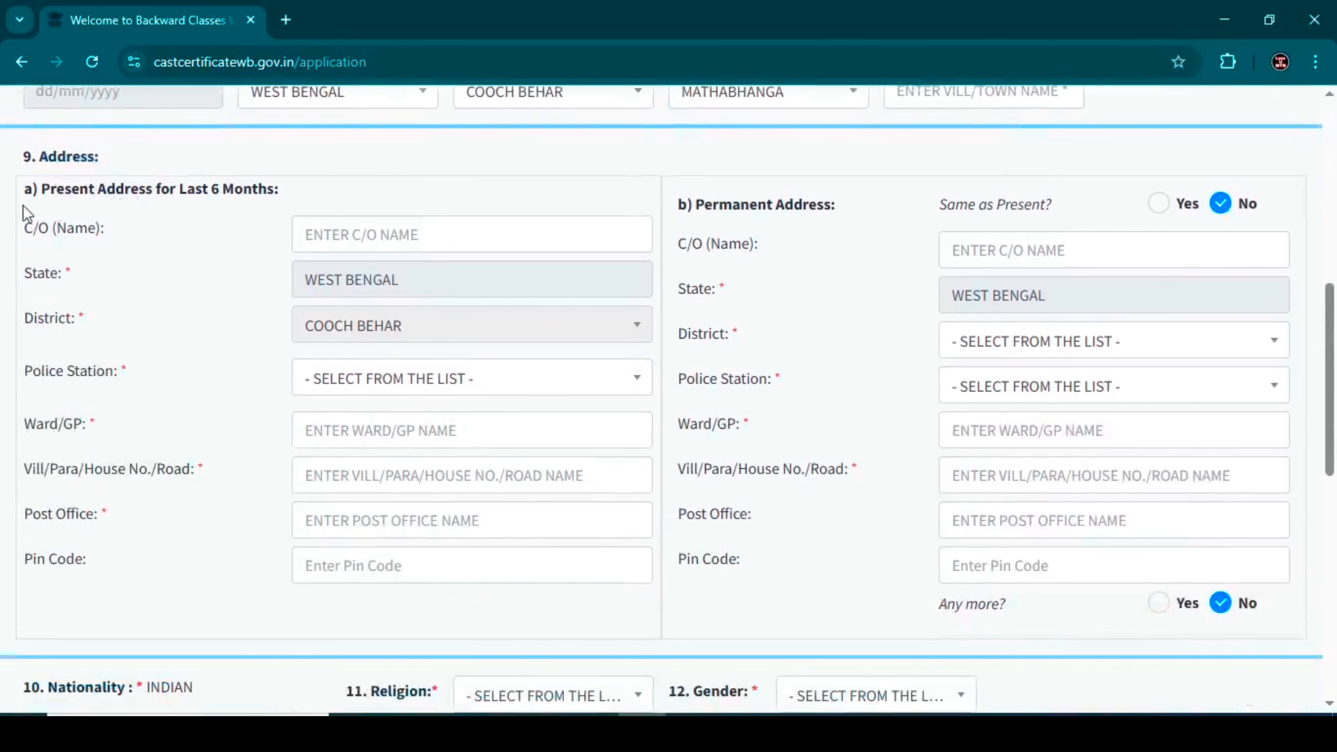
drag(42, 195, 295, 175)
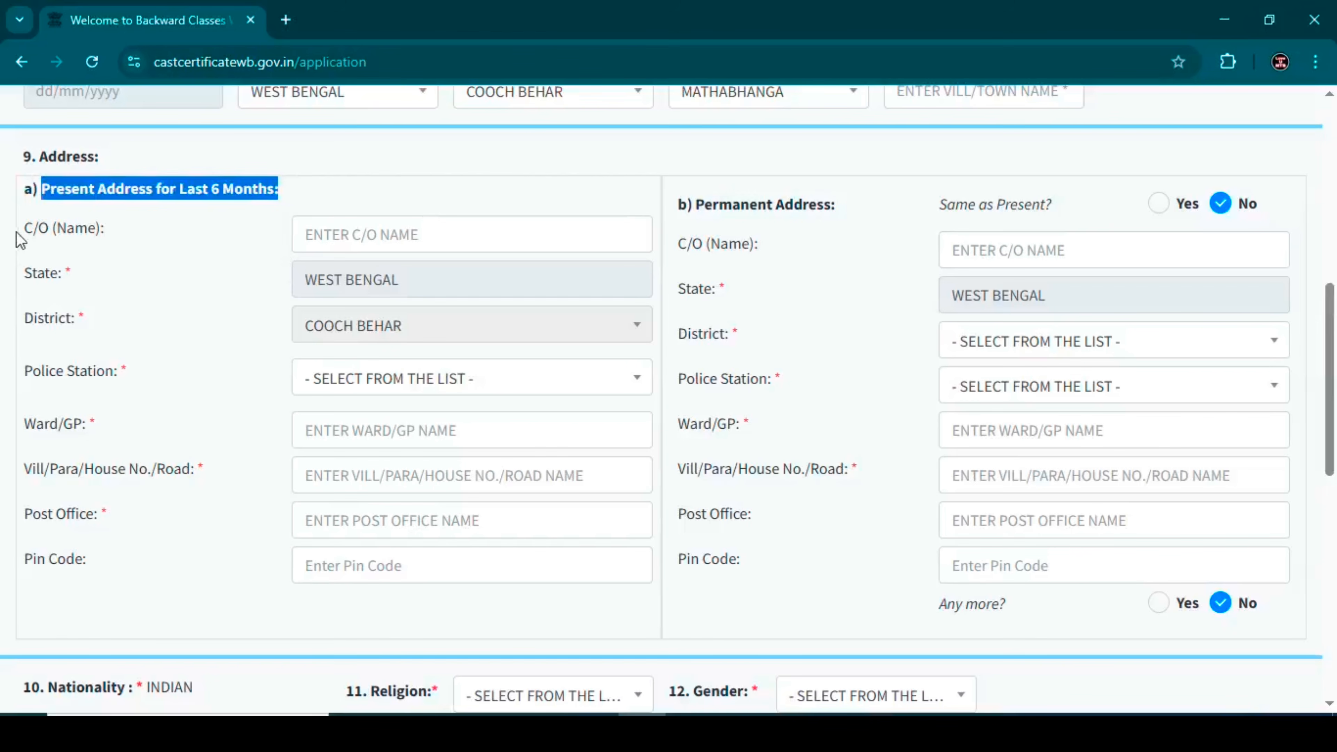
drag(20, 231, 108, 230)
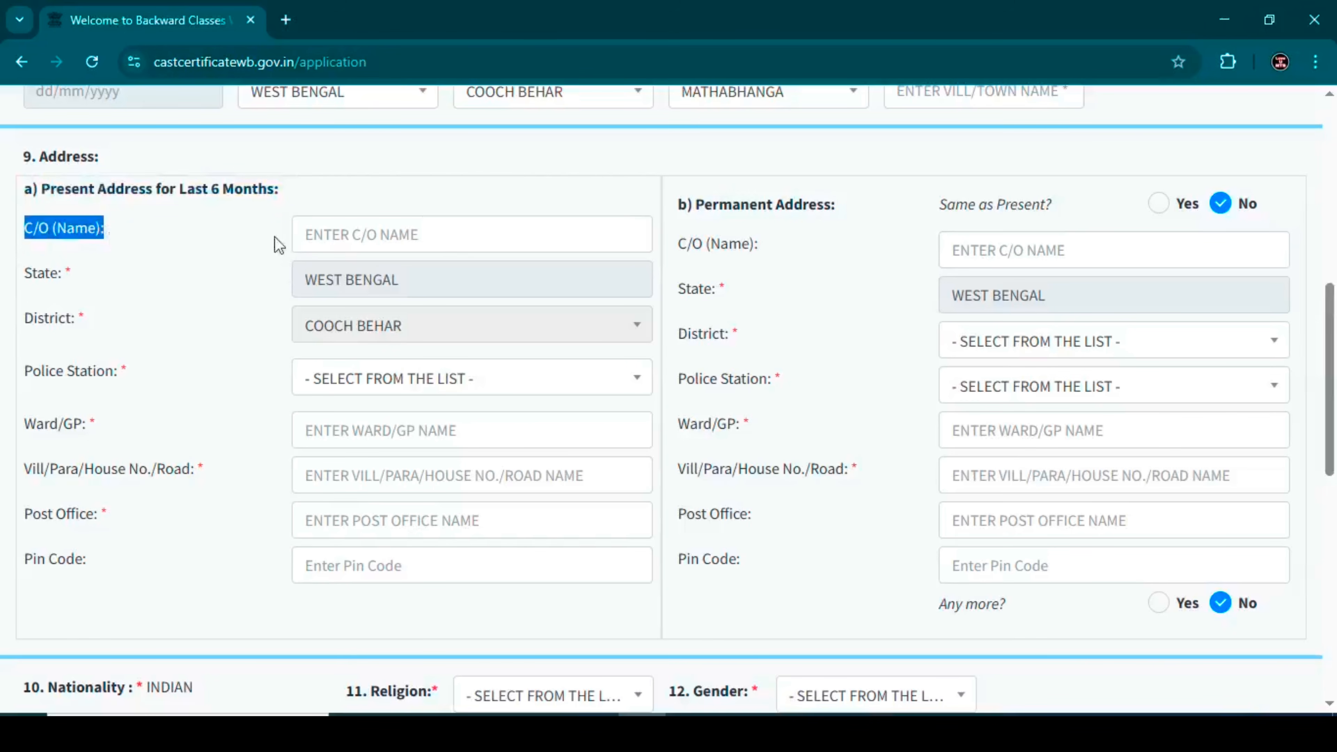
click(136, 235)
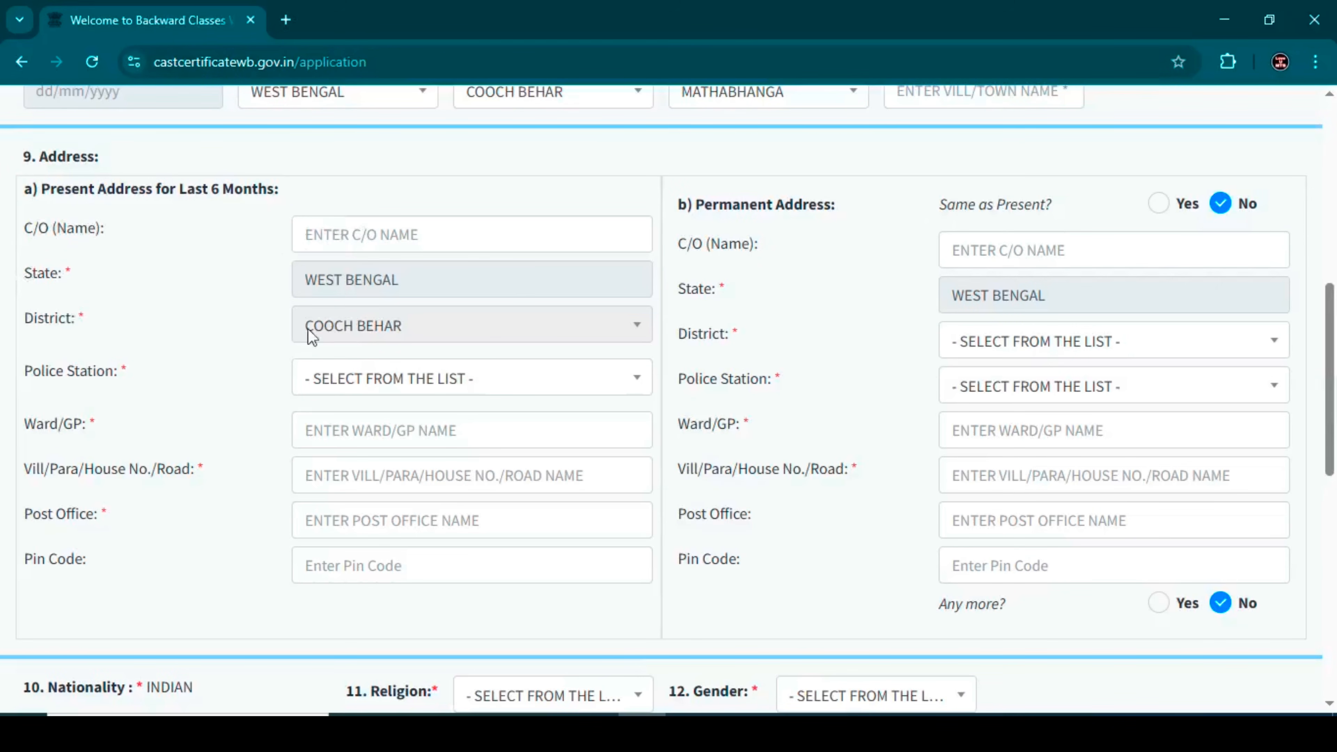
drag(27, 372, 140, 376)
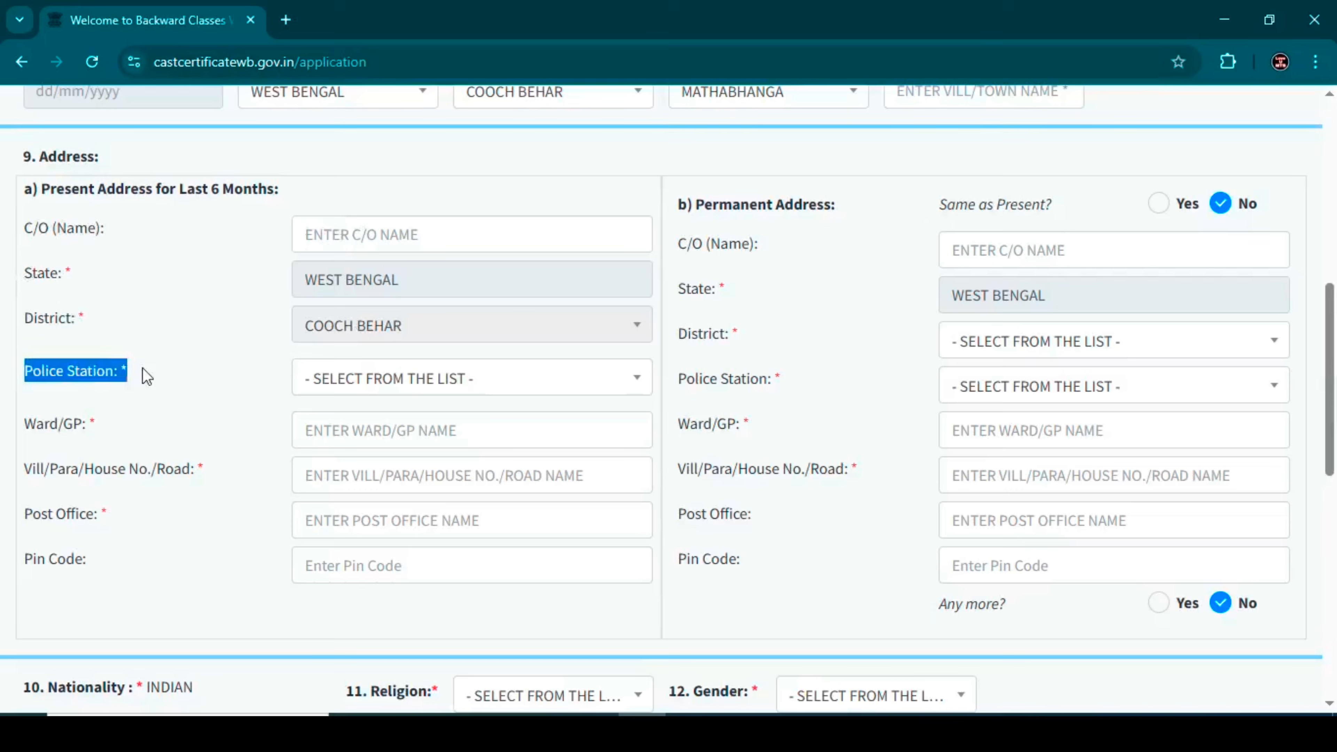
click(331, 379)
scroll(379, 579, down, 2)
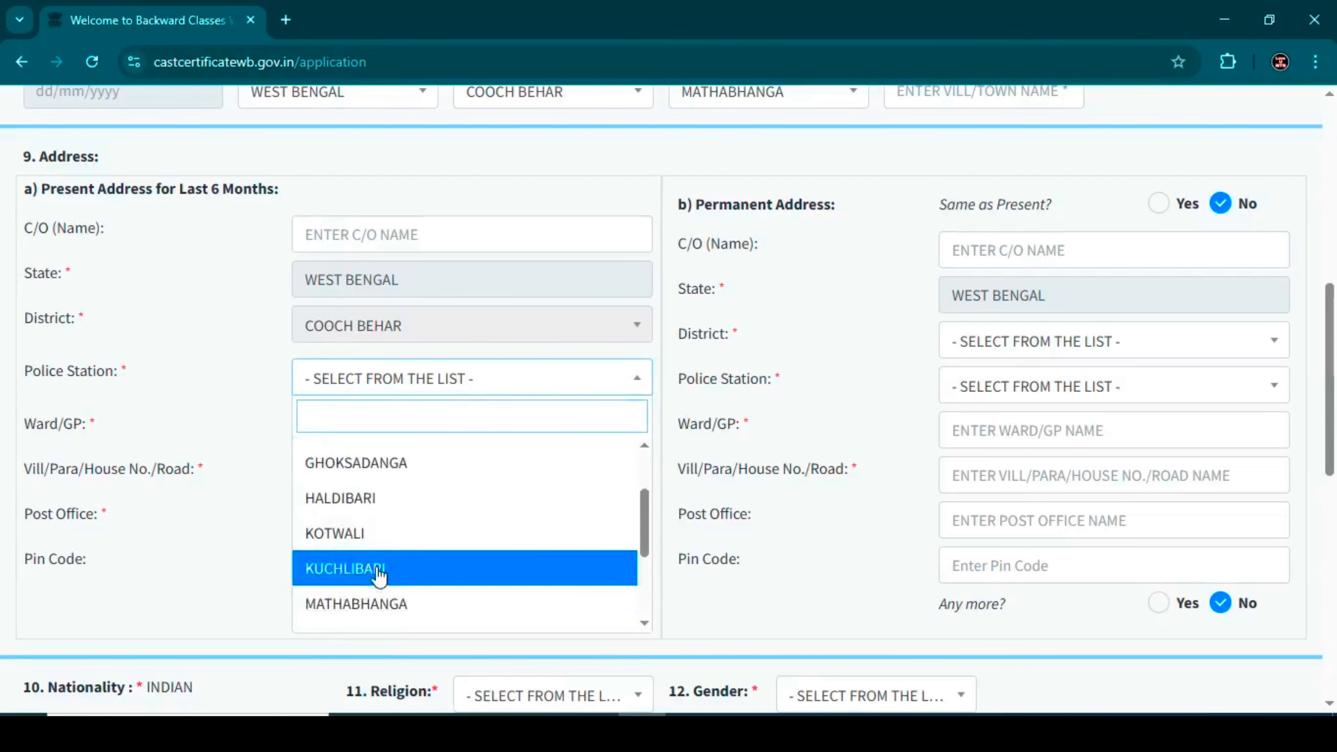
click(379, 602)
- Check the ward/GP, village/house/road, post office and pin code fields of the present address
drag(25, 424, 80, 423)
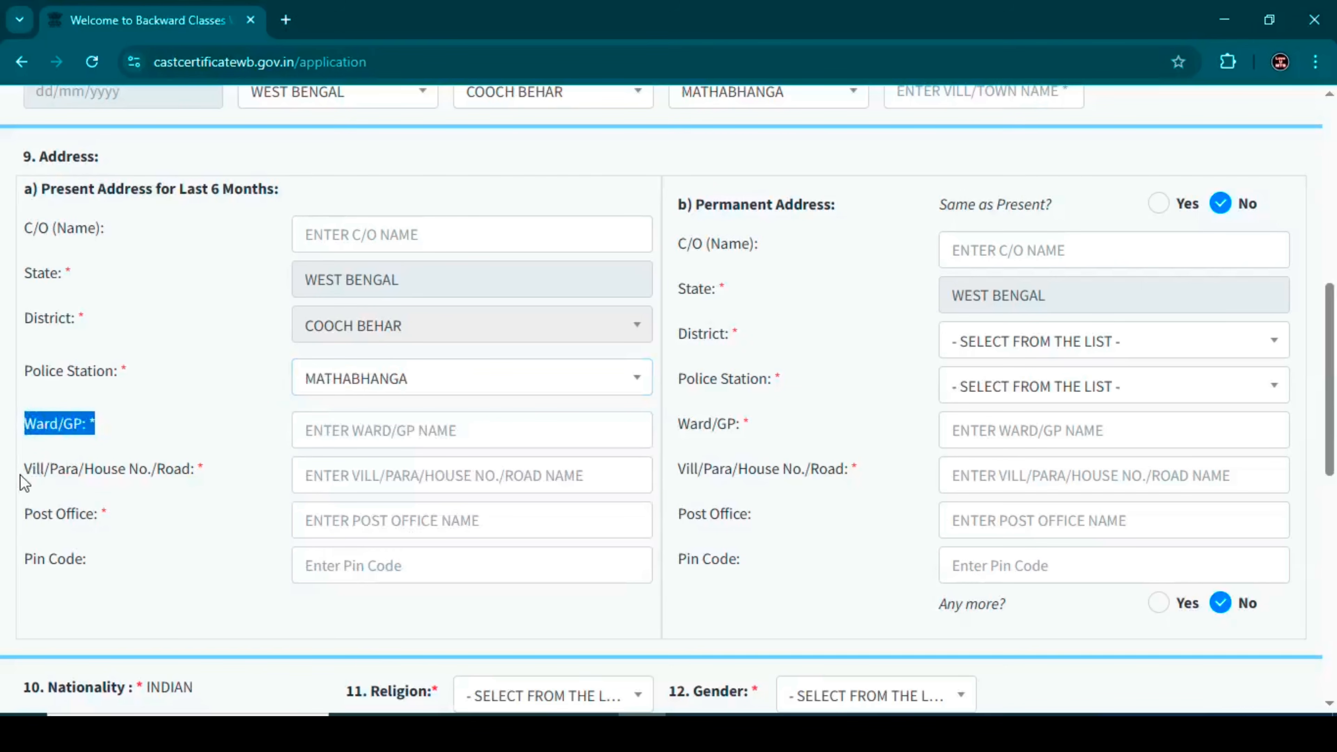
drag(20, 475, 288, 477)
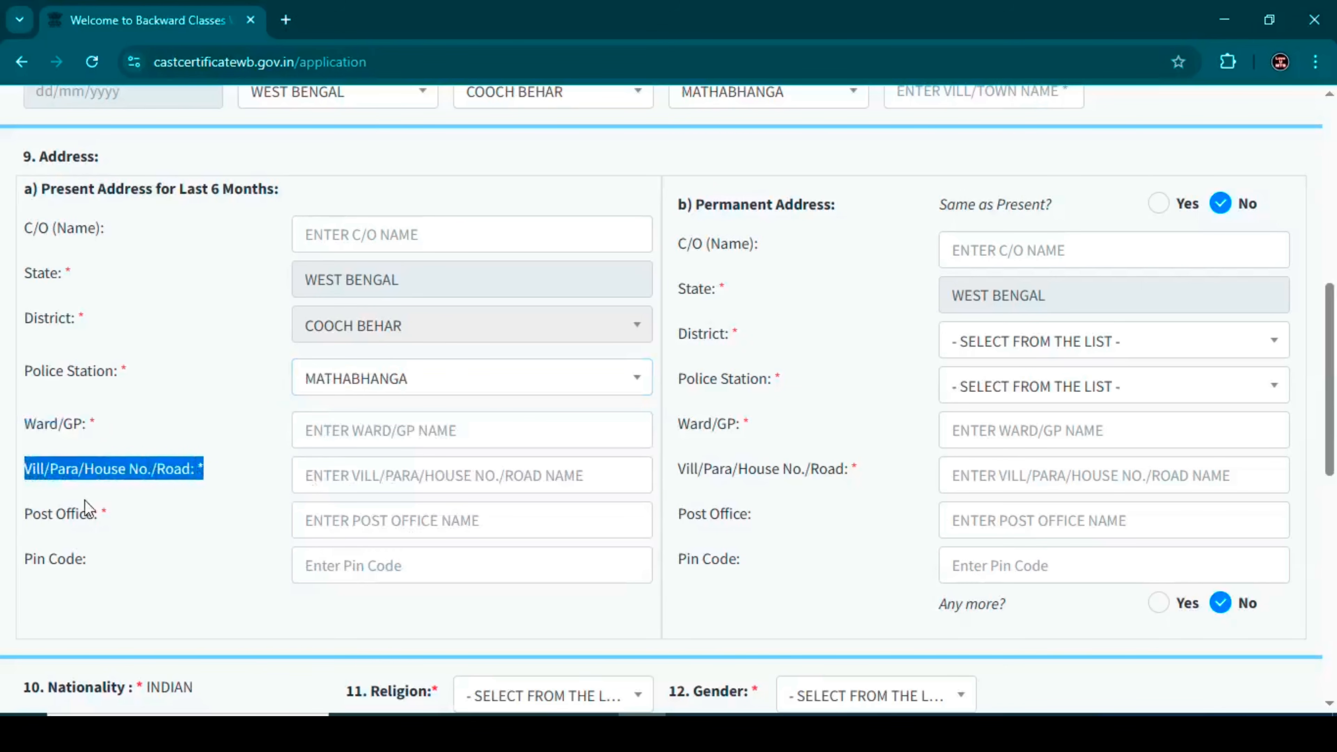
drag(29, 515, 121, 523)
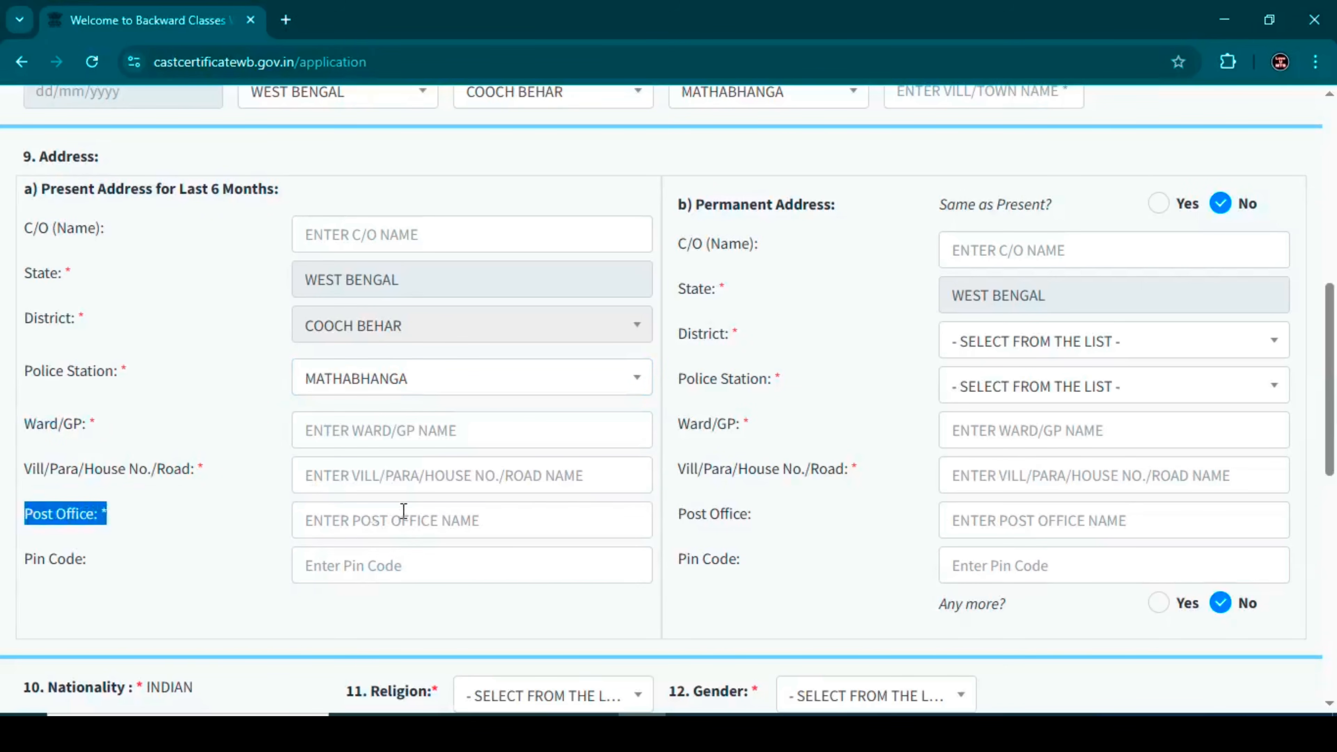
drag(24, 562, 149, 573)
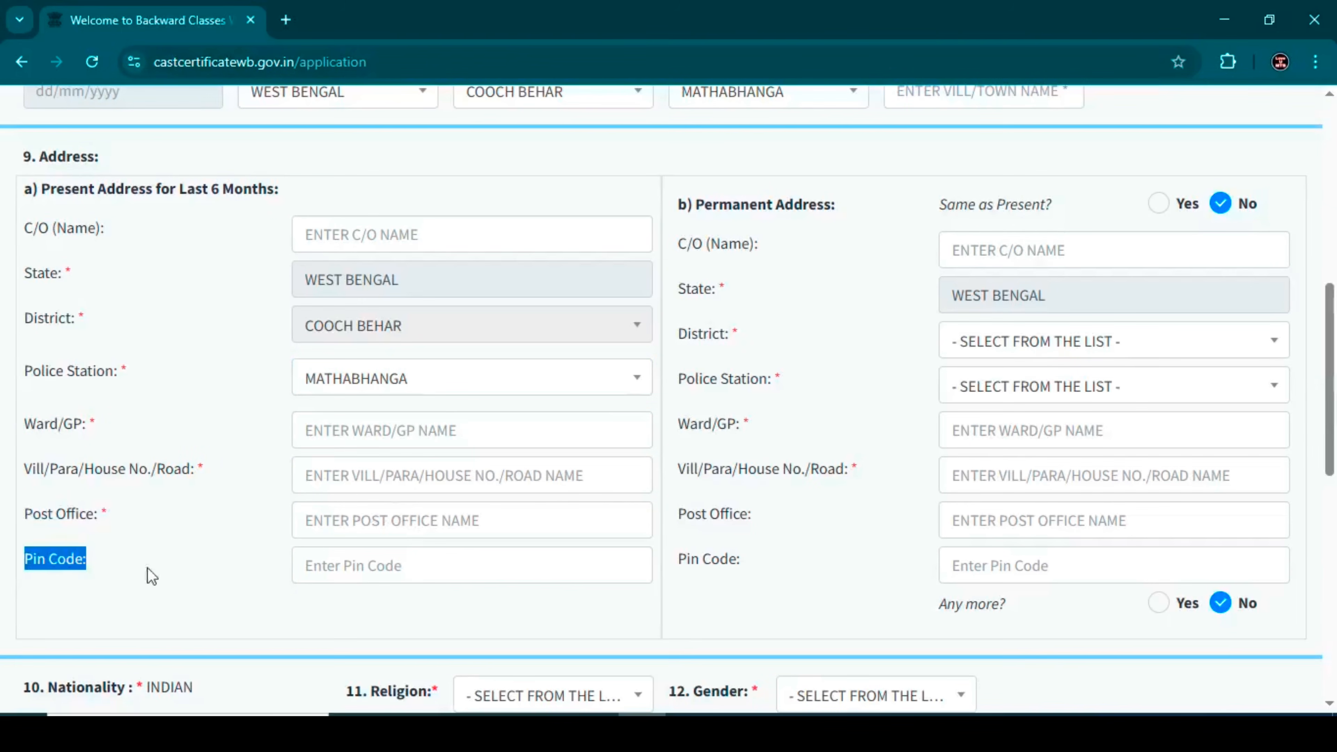
drag(41, 189, 269, 192)
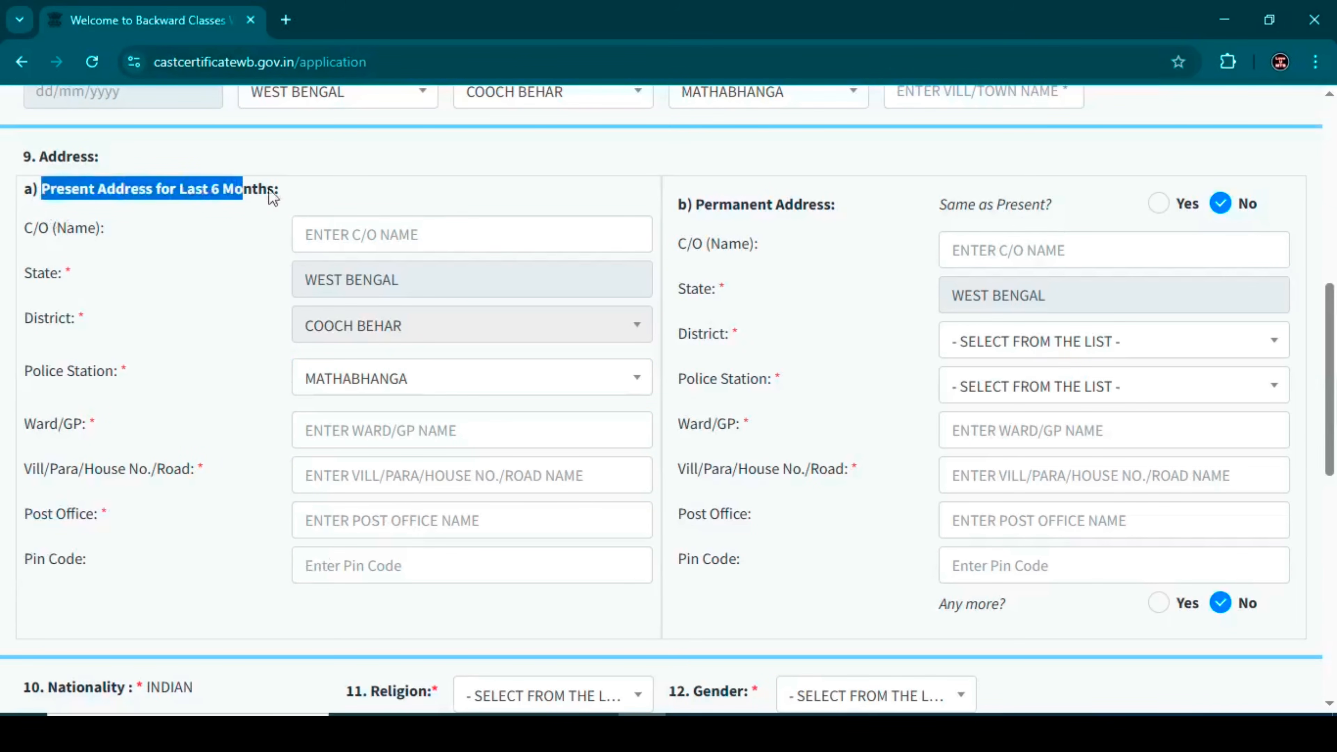
- Mark the permanent address as the same as the present address, trying both the No and Yes options
drag(690, 206, 848, 218)
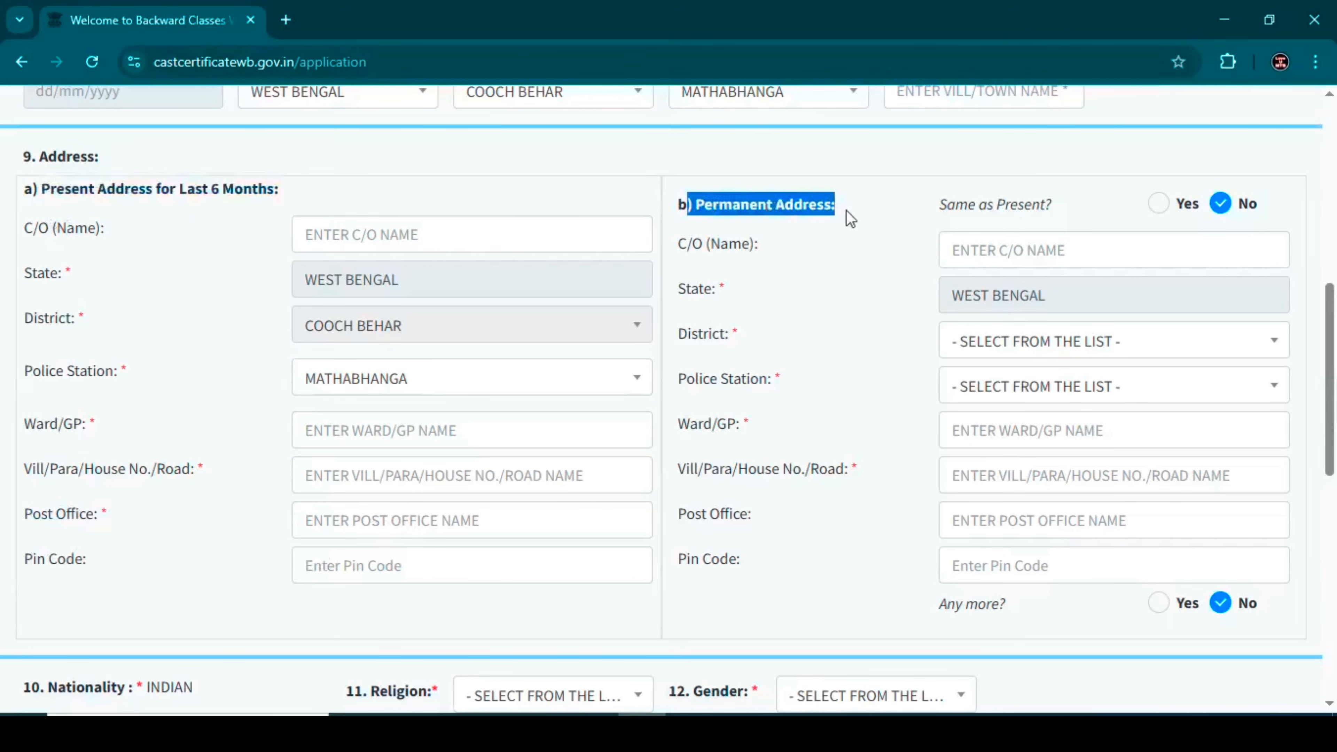
click(894, 218)
click(1161, 204)
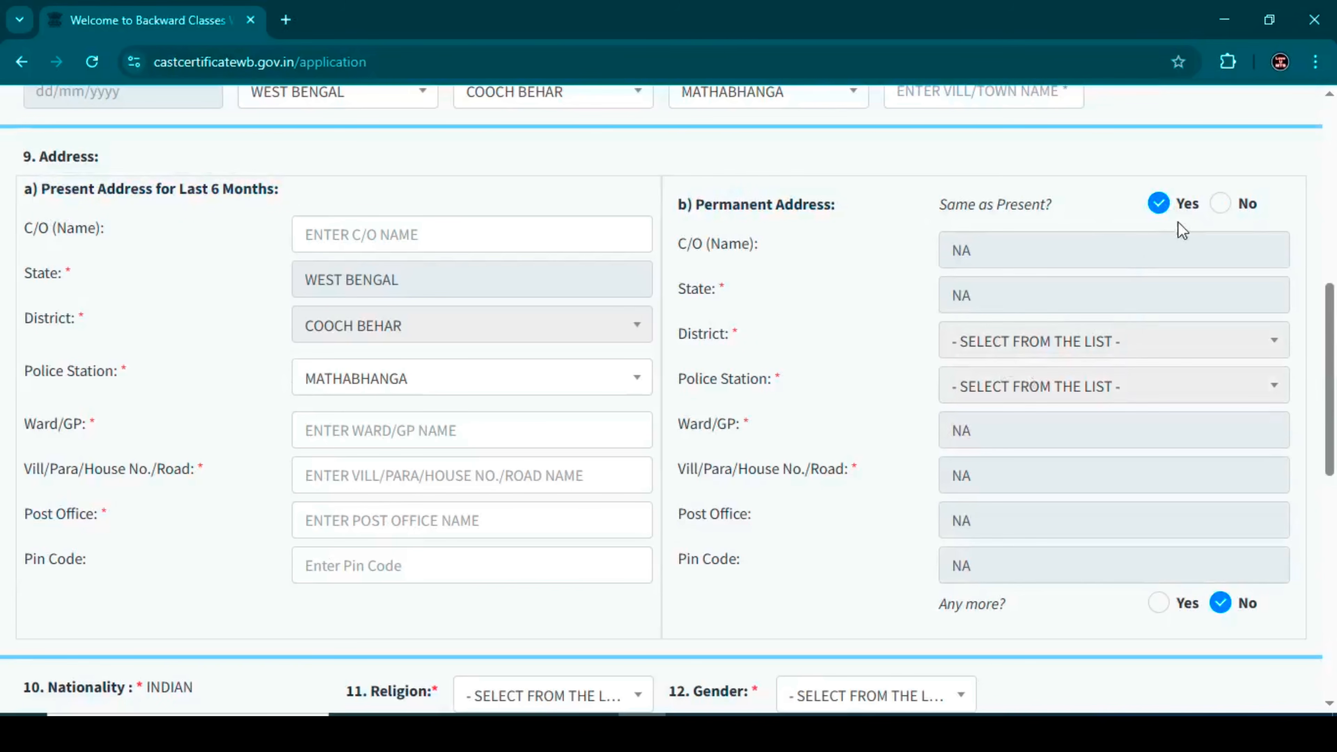
click(1222, 207)
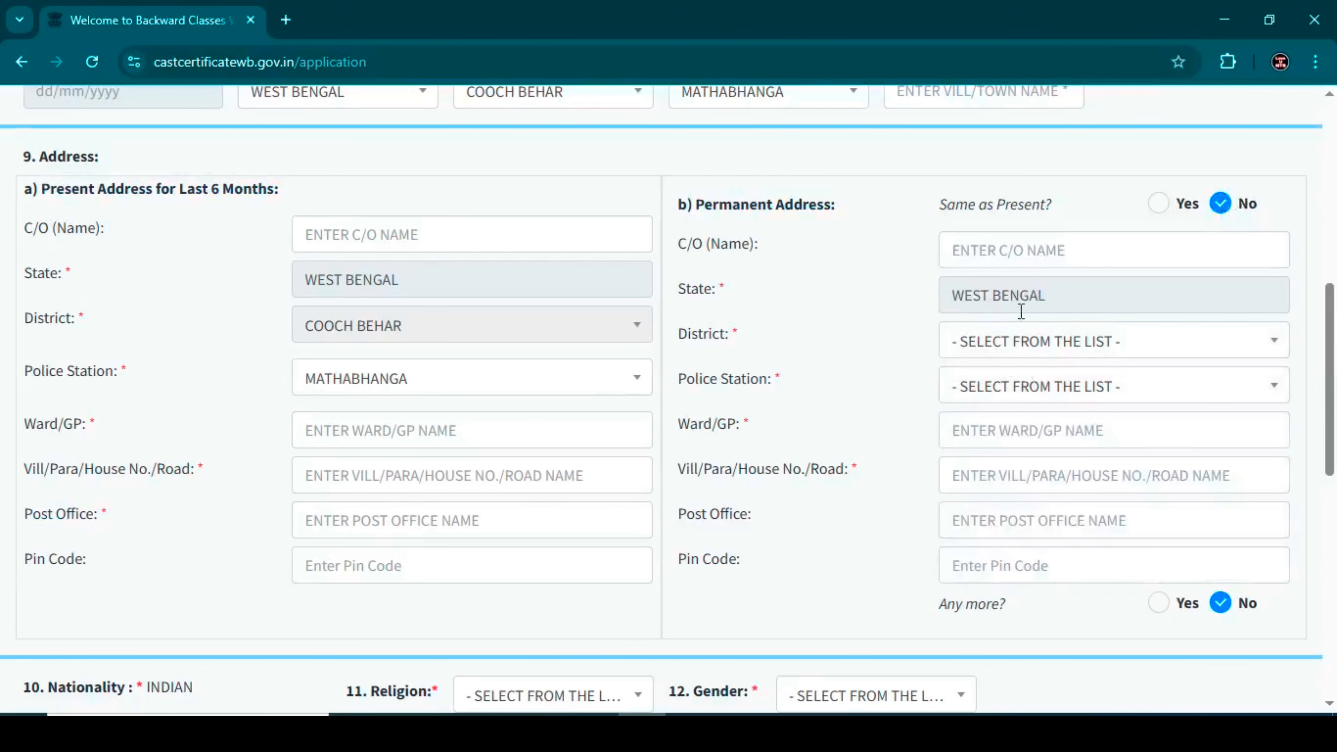
click(1158, 205)
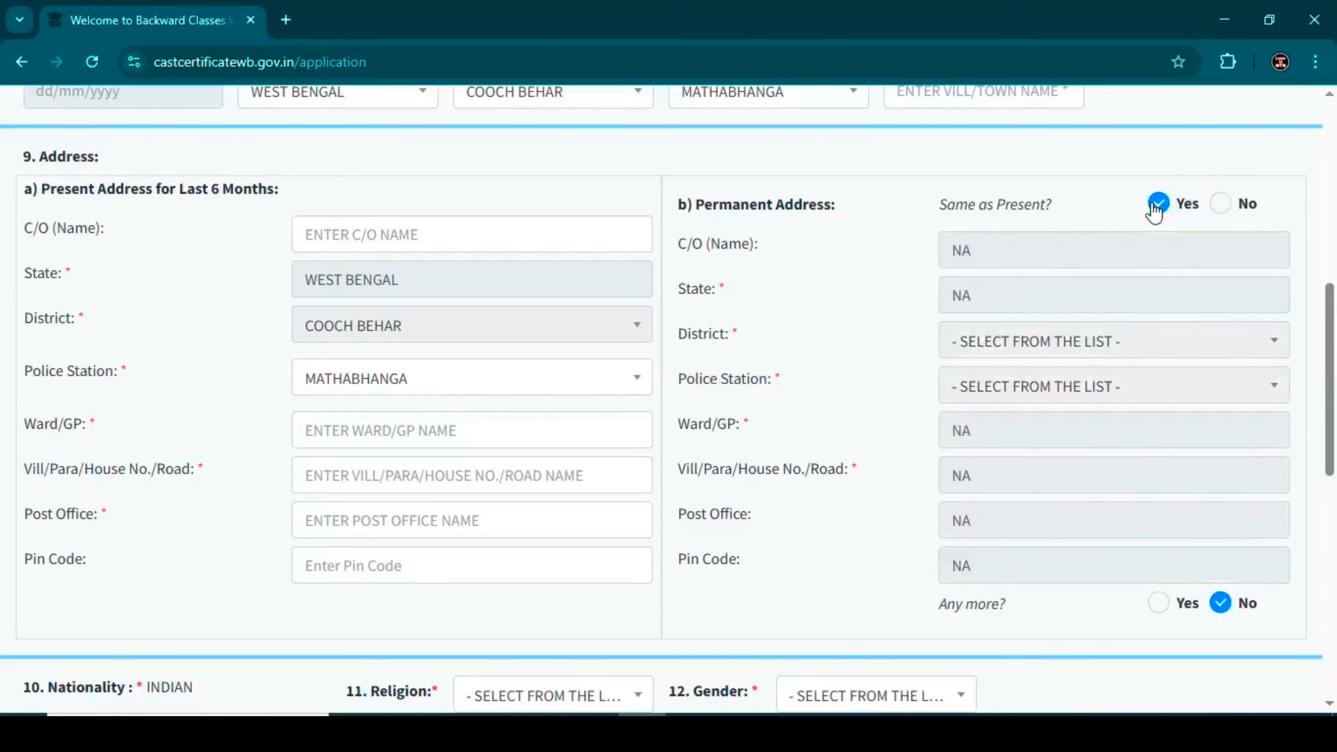
- Set the applicant's religion to ISLAM in section 11
scroll(932, 324, down, 1)
scroll(931, 324, down, 3)
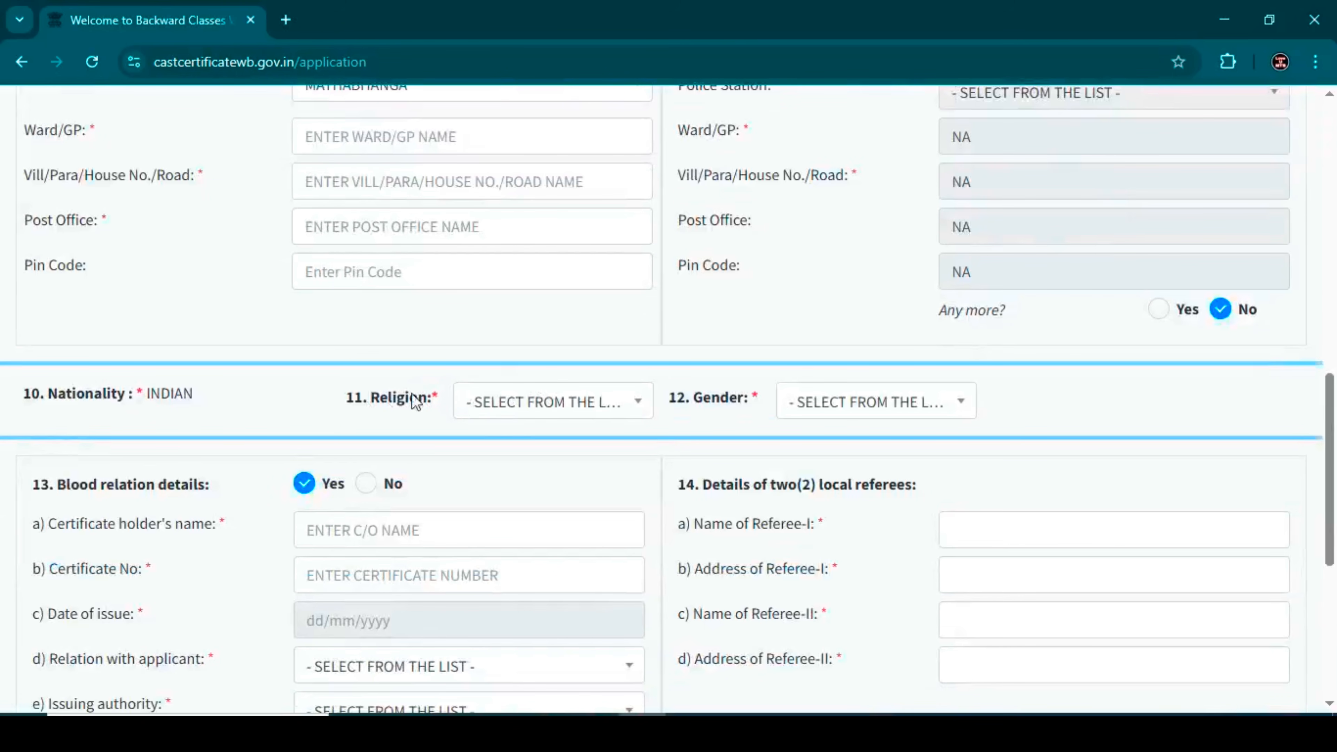
drag(362, 399, 427, 399)
click(492, 409)
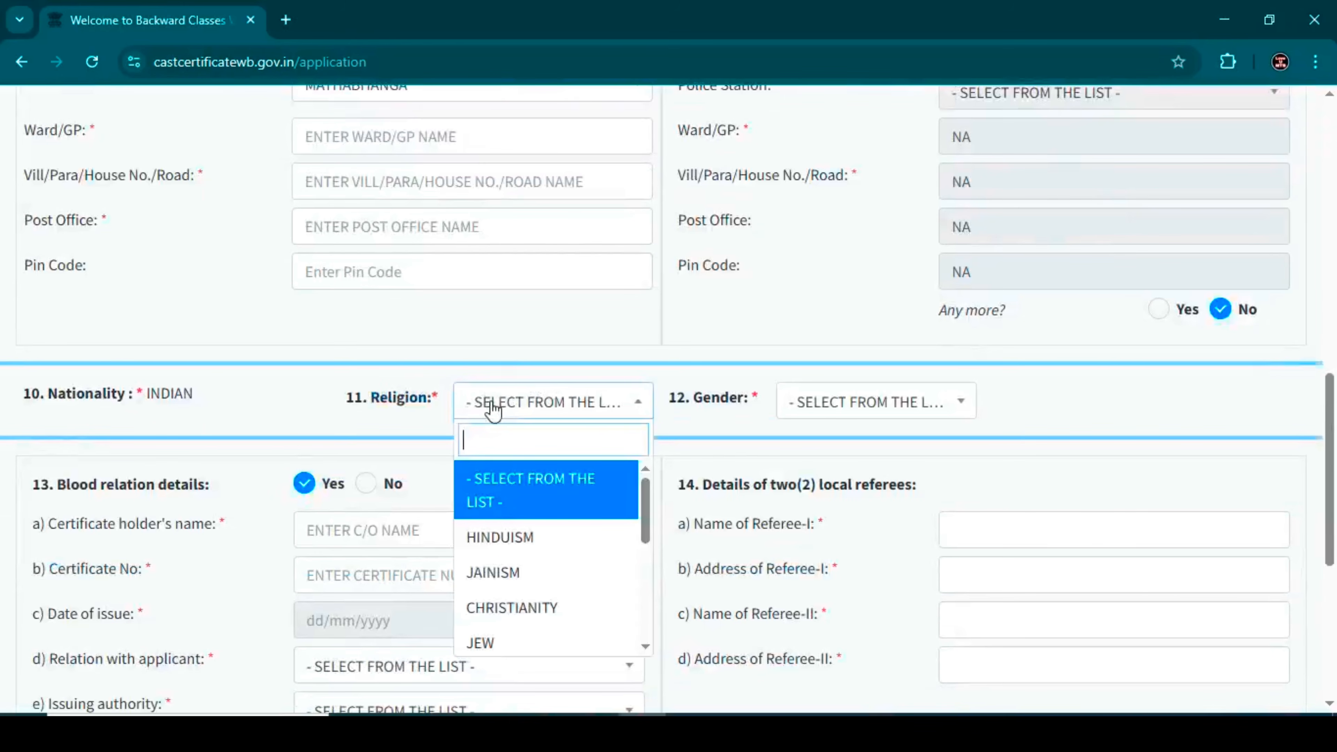
scroll(507, 610, down, 3)
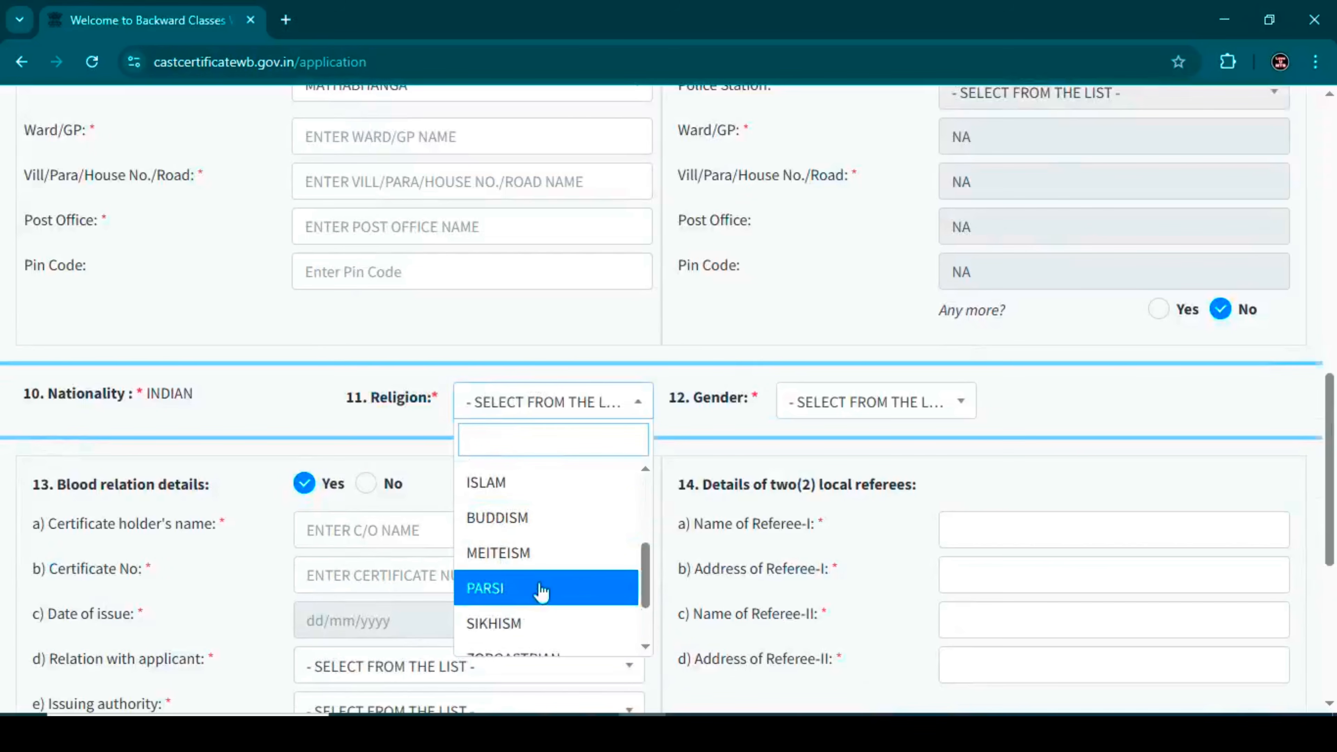
click(527, 487)
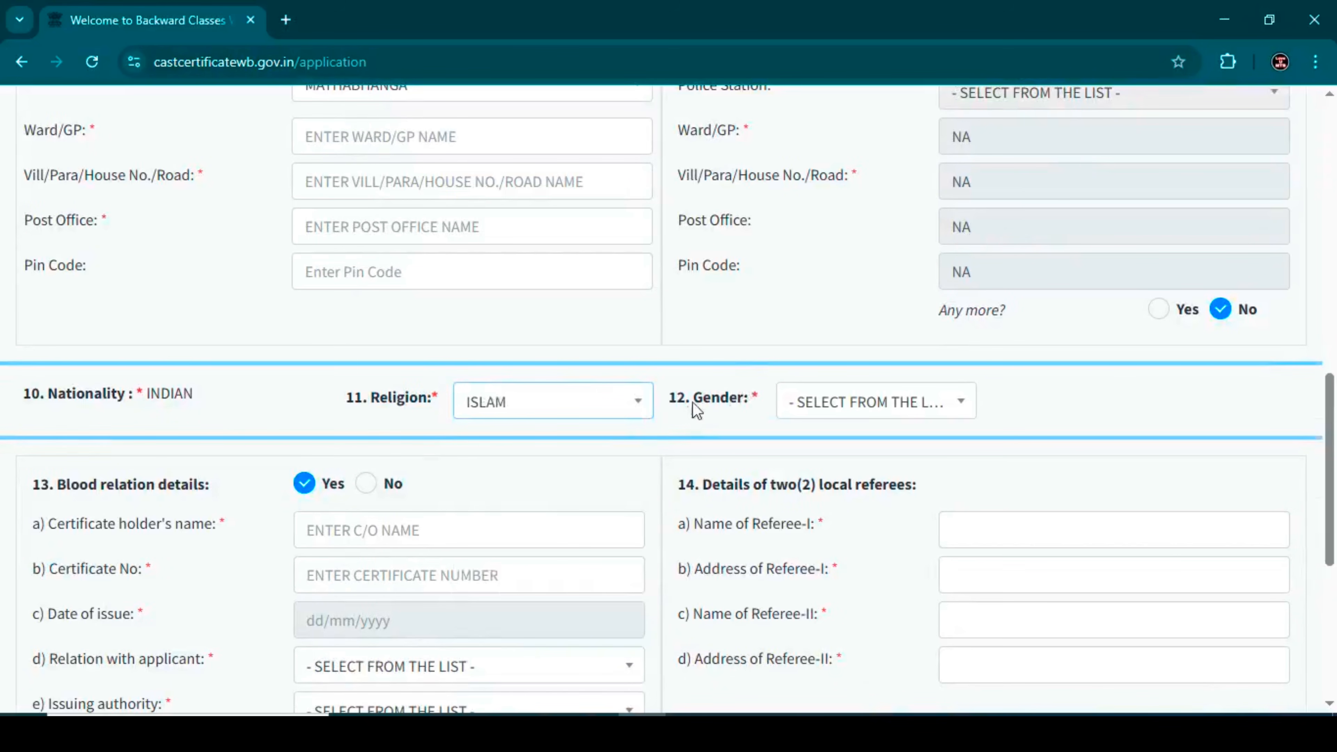
- Set the applicant's gender to MALE in section 12
drag(720, 398, 791, 411)
click(791, 411)
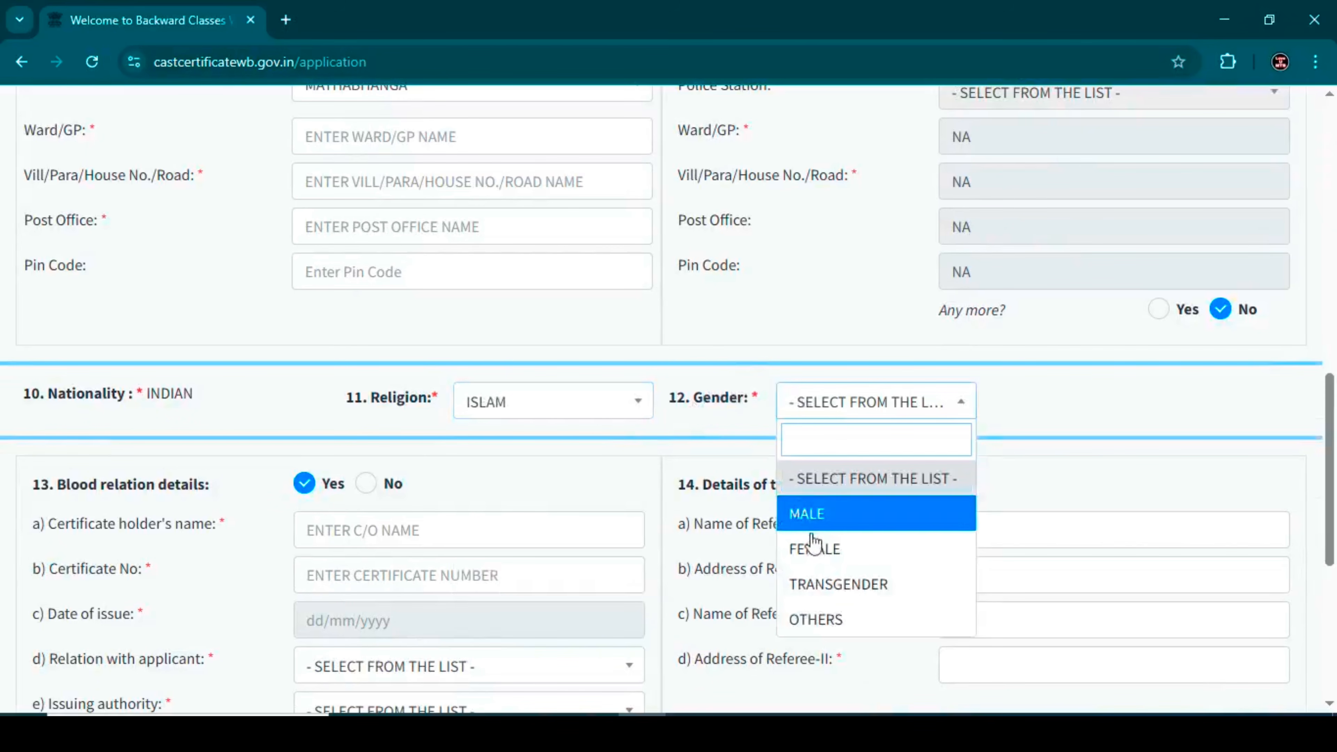
click(830, 514)
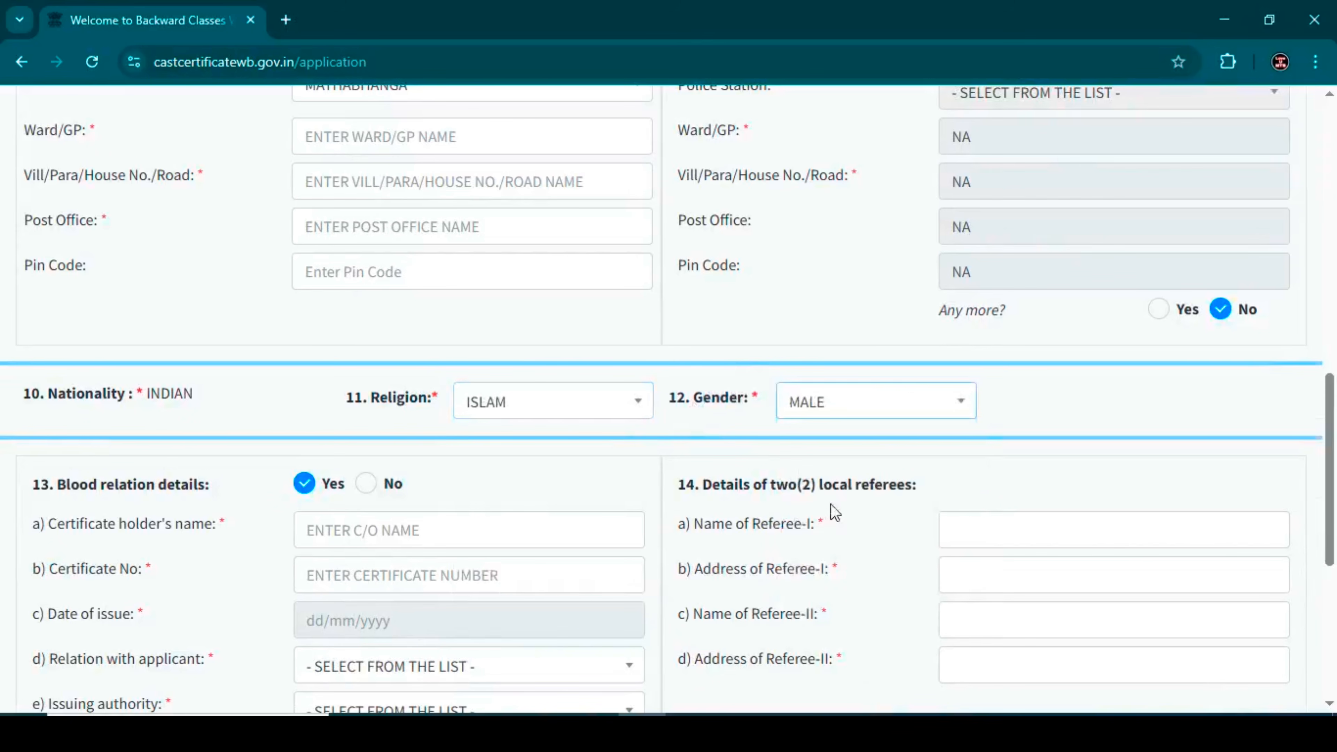
- Try the No option for the blood relation details in section 13 and return it to Yes
scroll(556, 445, down, 1)
scroll(268, 388, down, 3)
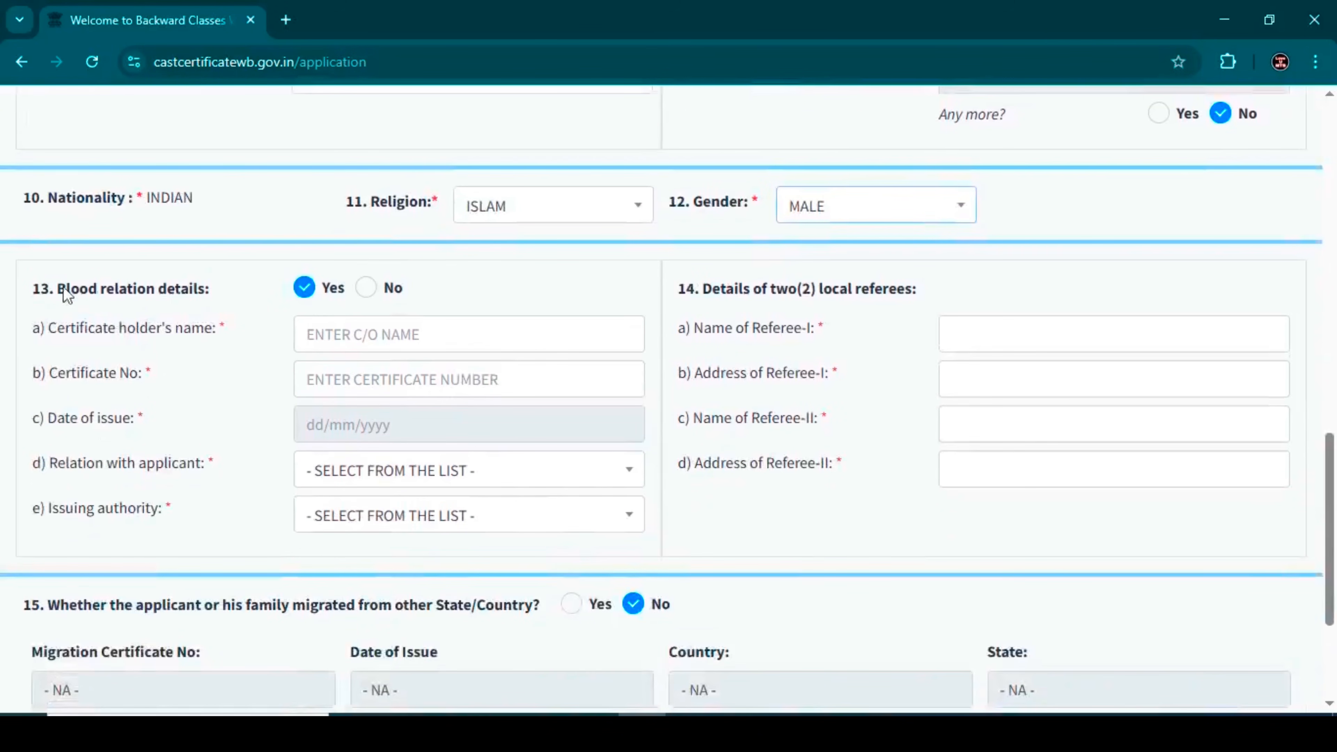
drag(56, 285, 197, 298)
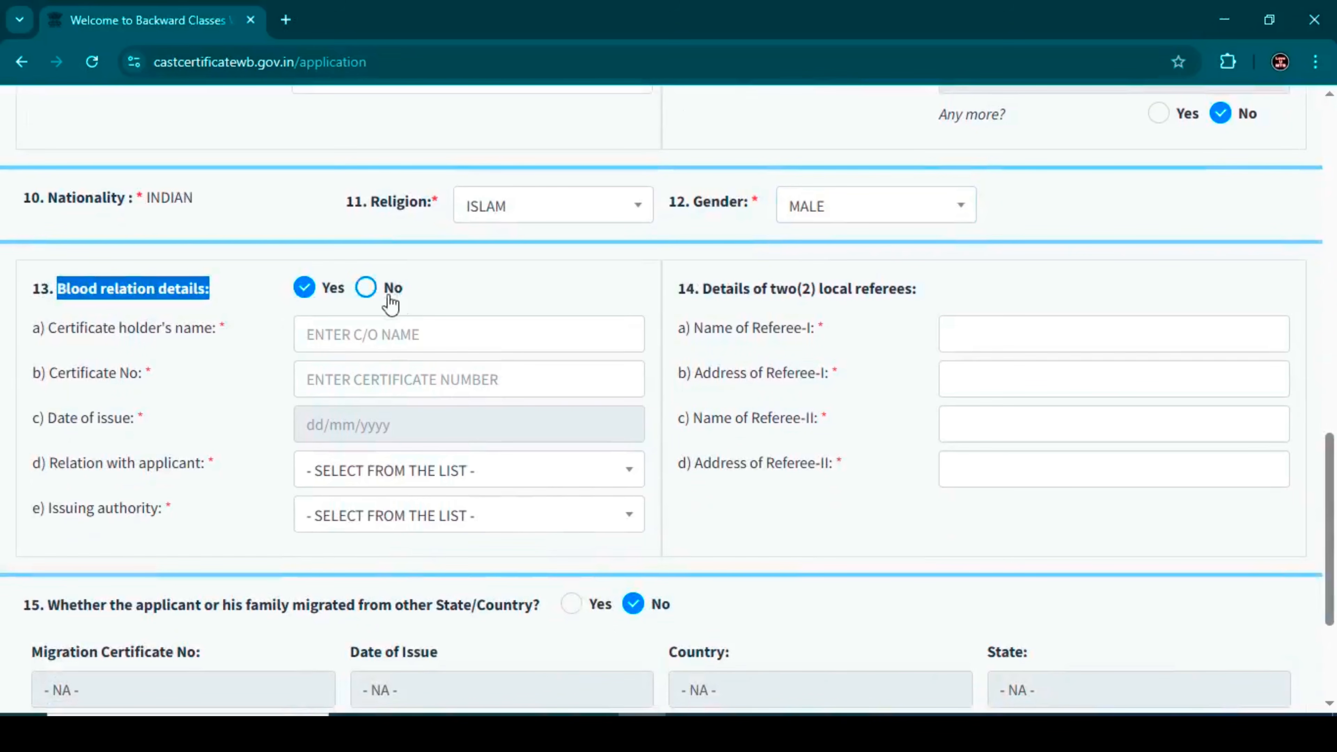
click(369, 290)
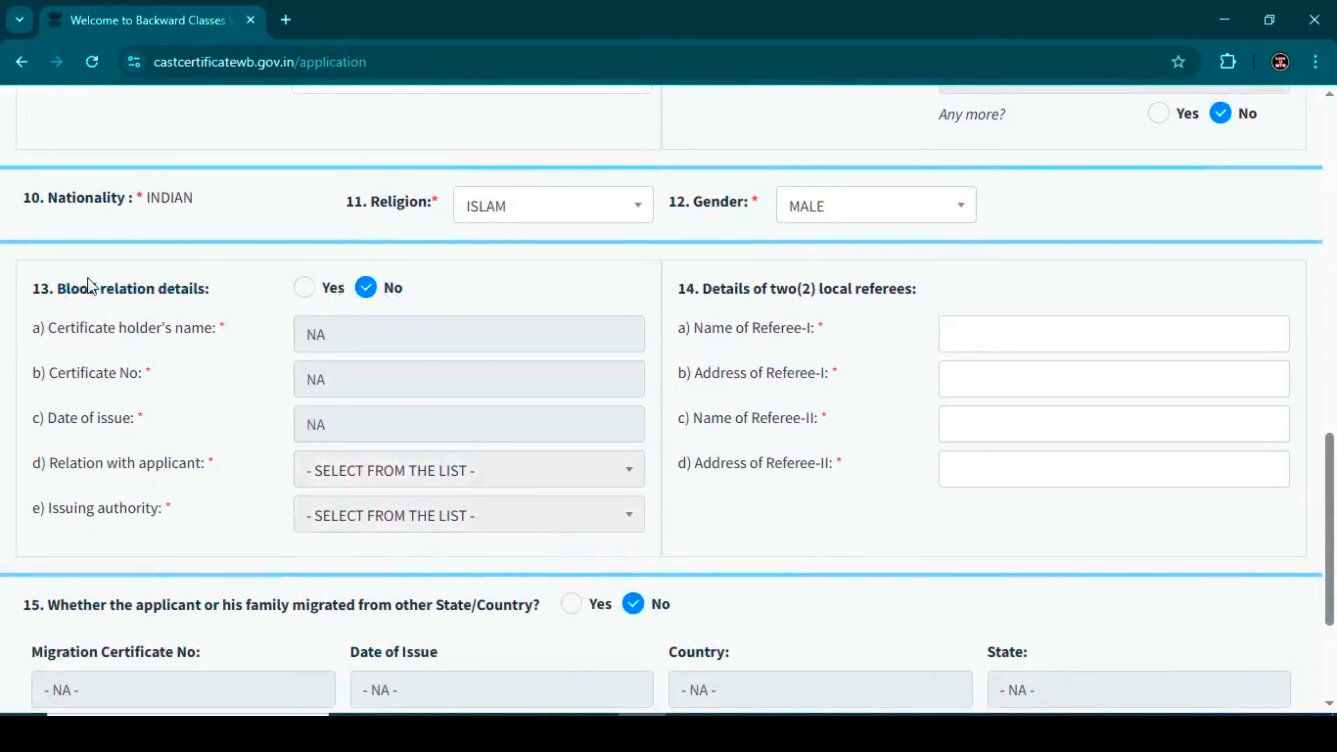
drag(53, 291, 250, 285)
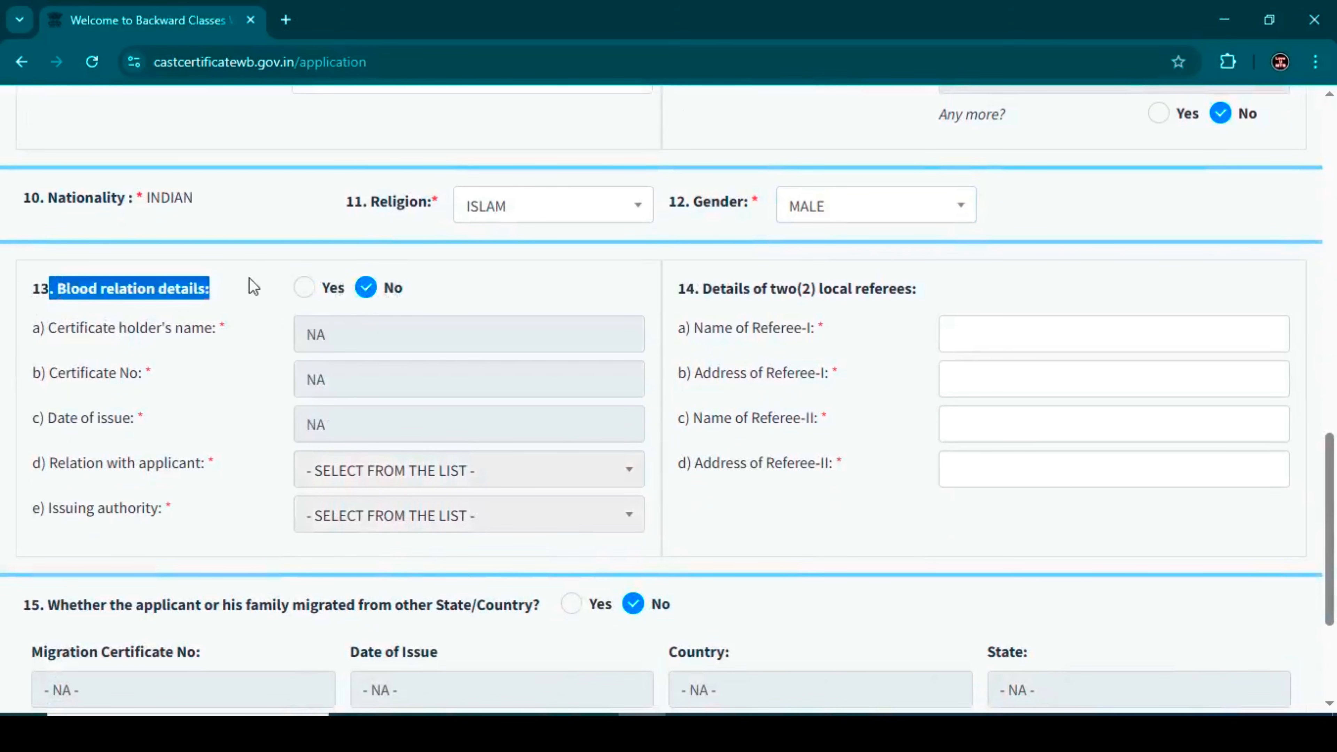
click(306, 289)
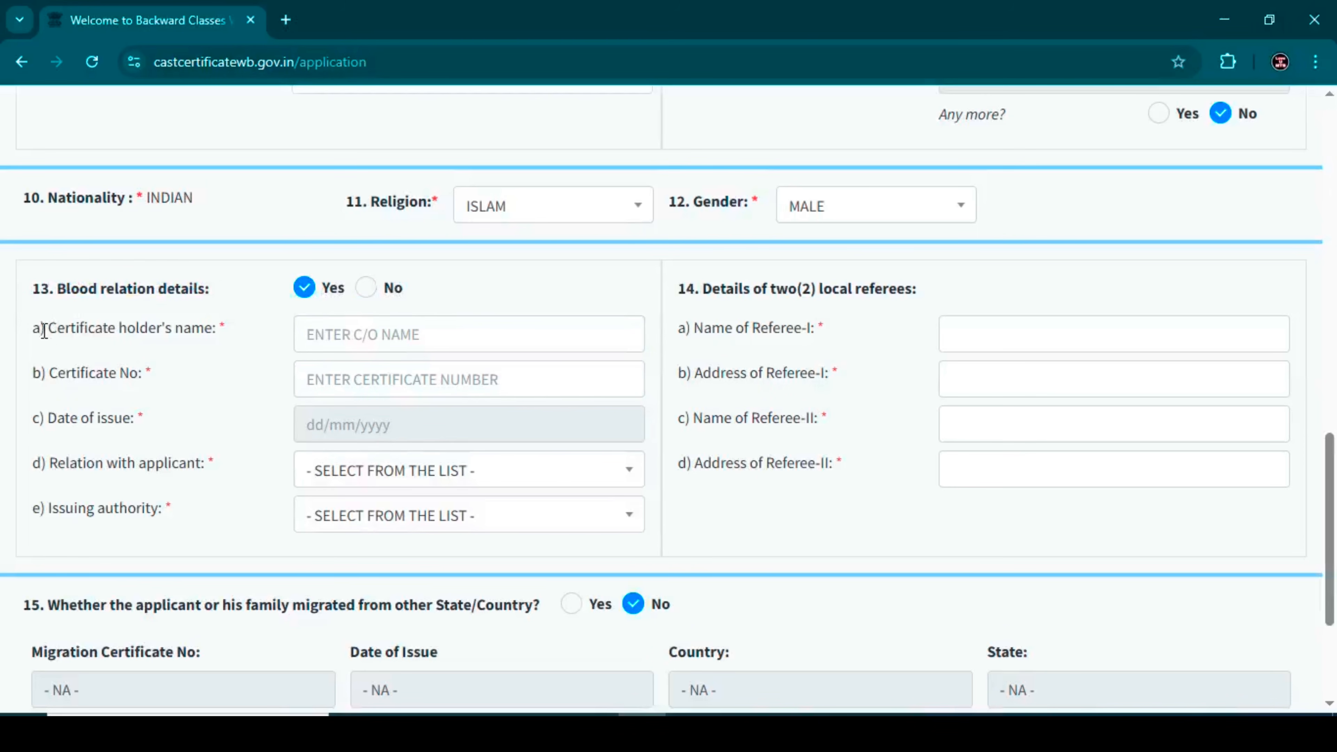
- Review the certificate holder's name, certificate number and date of issue fields under the blood relation details in section 13
drag(49, 325, 311, 342)
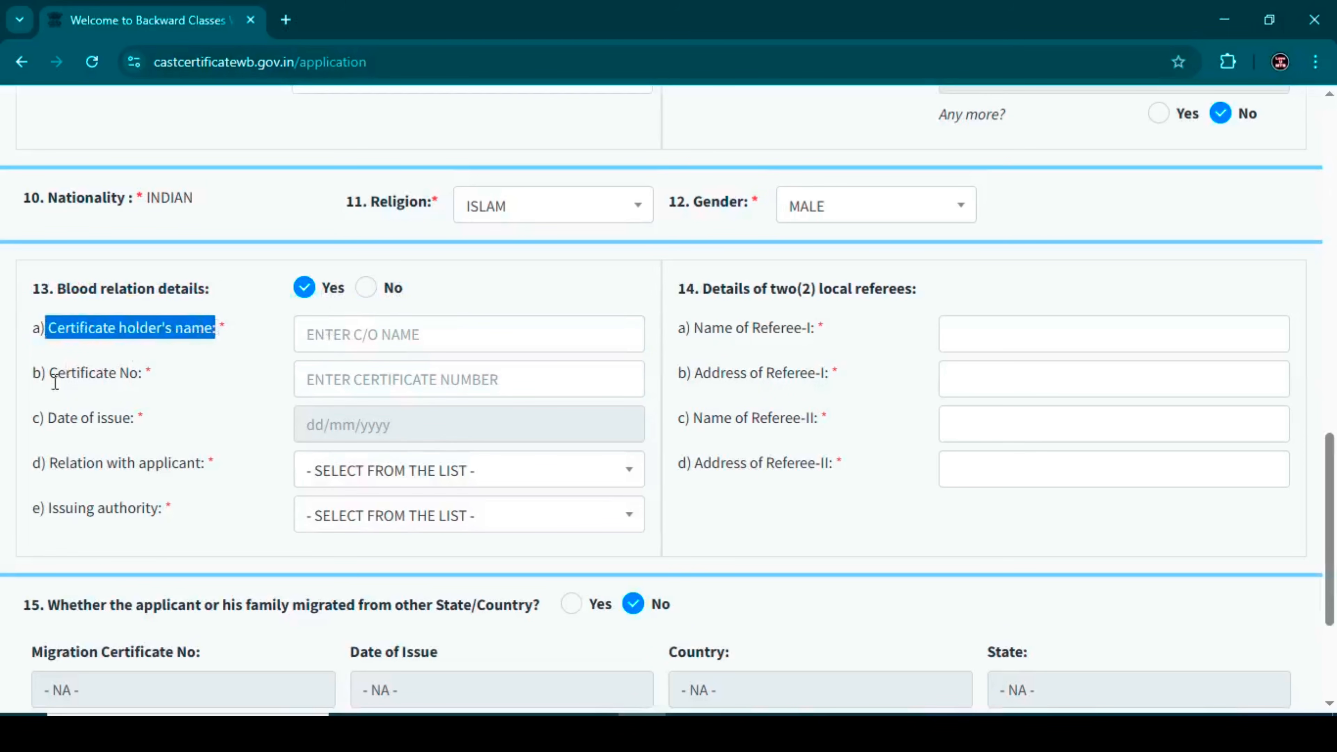
drag(50, 374, 175, 372)
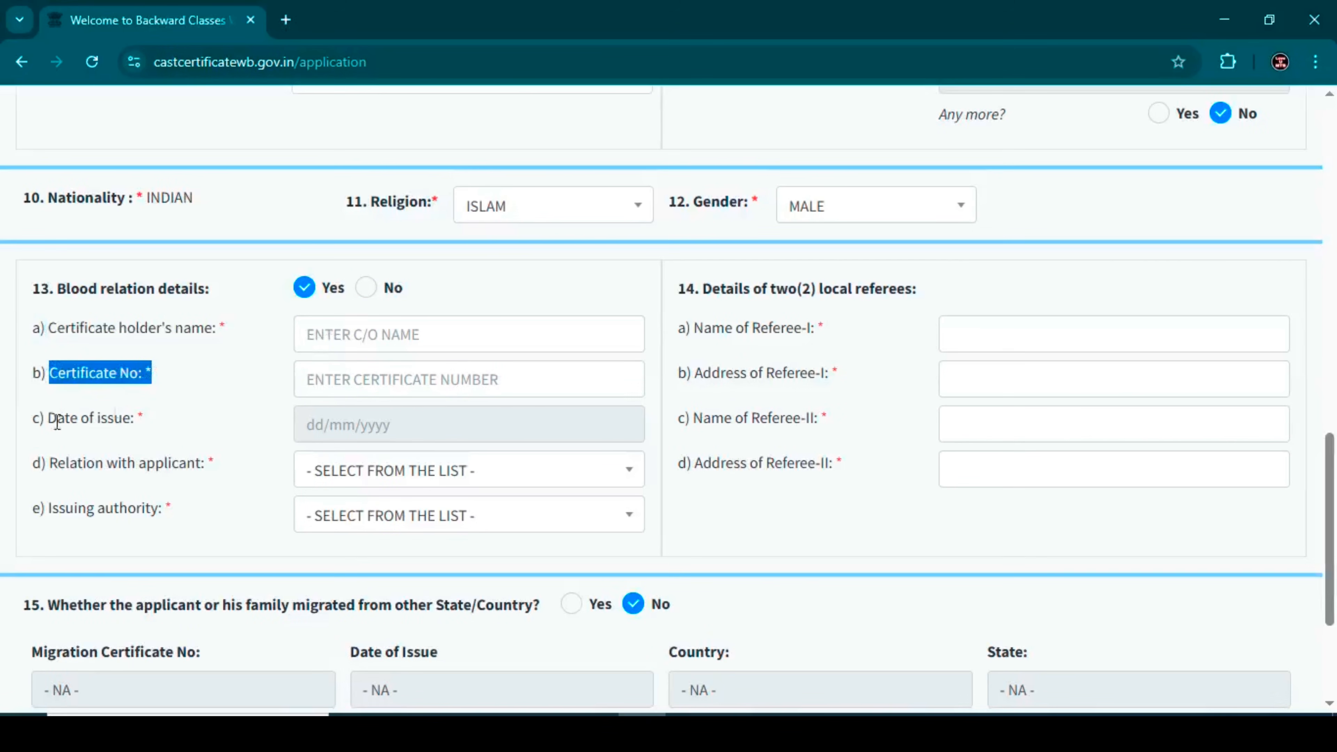
drag(45, 417, 269, 420)
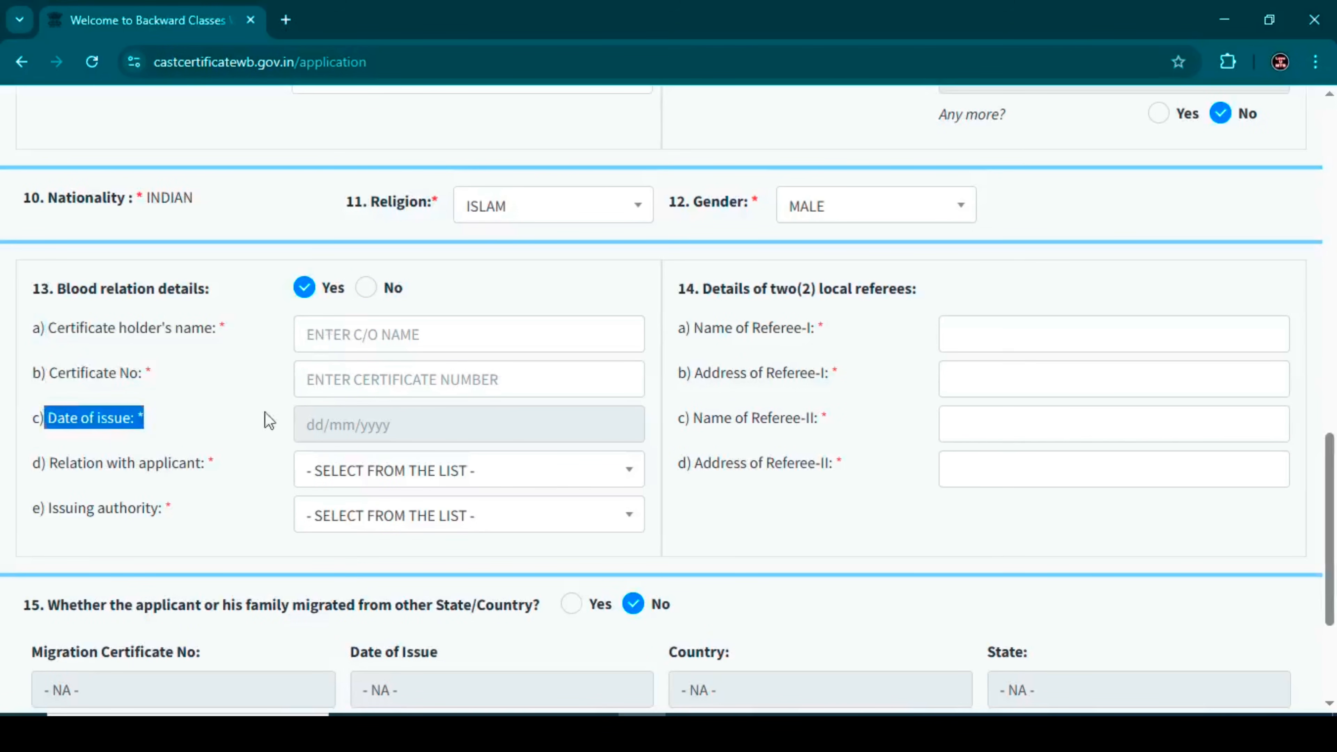
click(313, 414)
- Set the relation with the applicant in section 13 to REAL SISTER, after trying OTHERS(--PLEASE SPECIFY--)
click(45, 466)
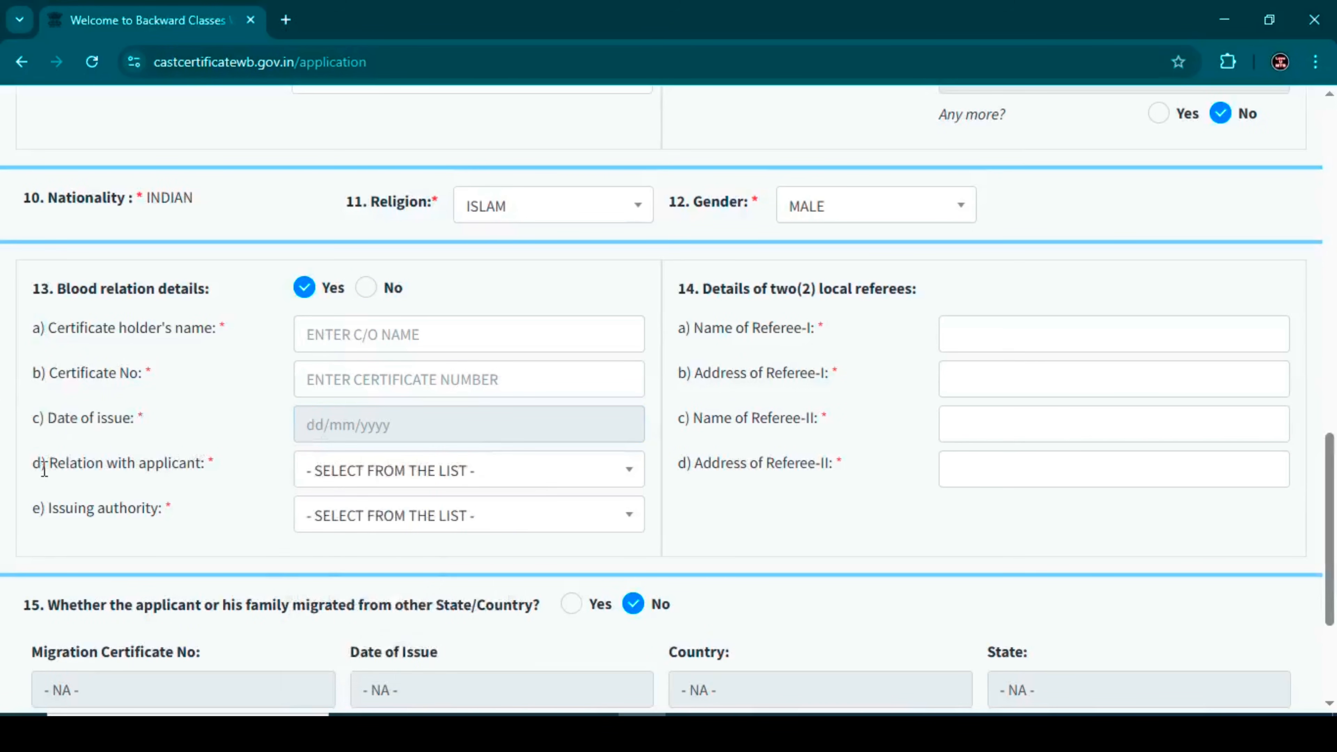
drag(44, 470, 224, 469)
click(342, 482)
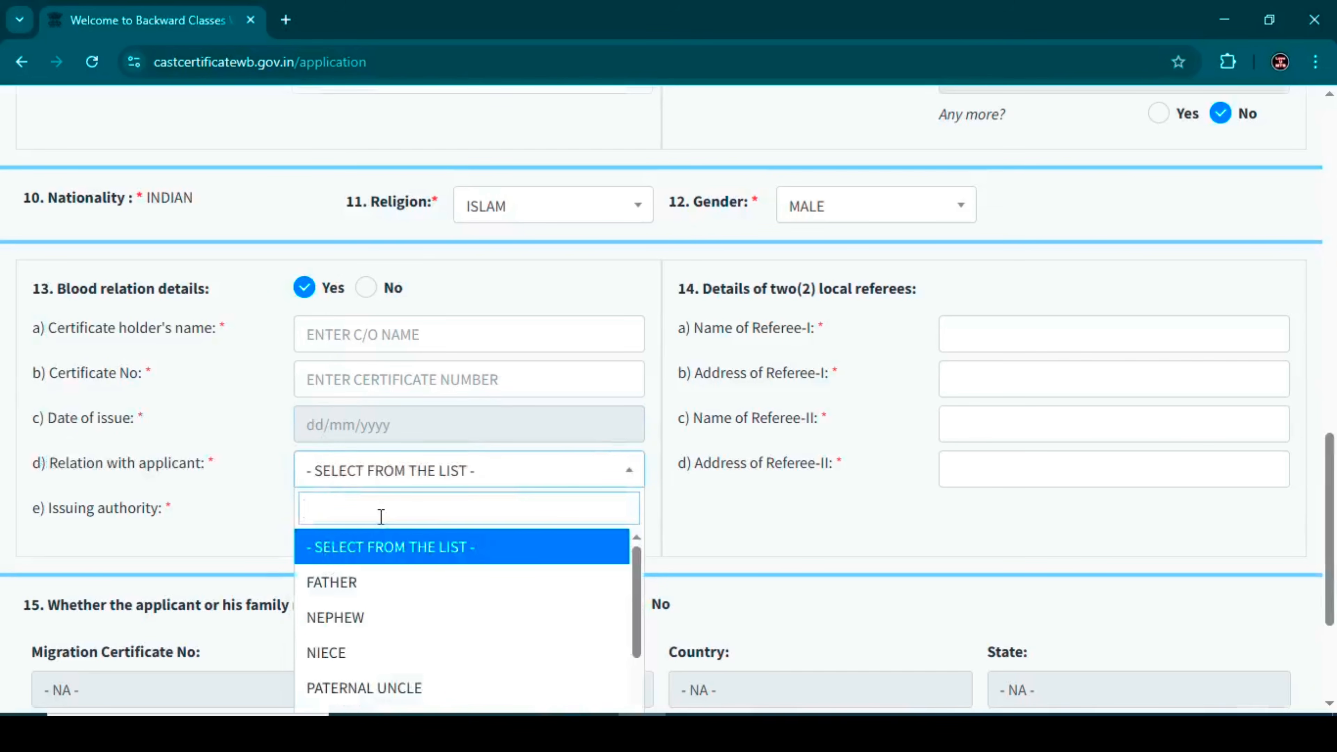
scroll(382, 516, down, 2)
scroll(342, 542, down, 2)
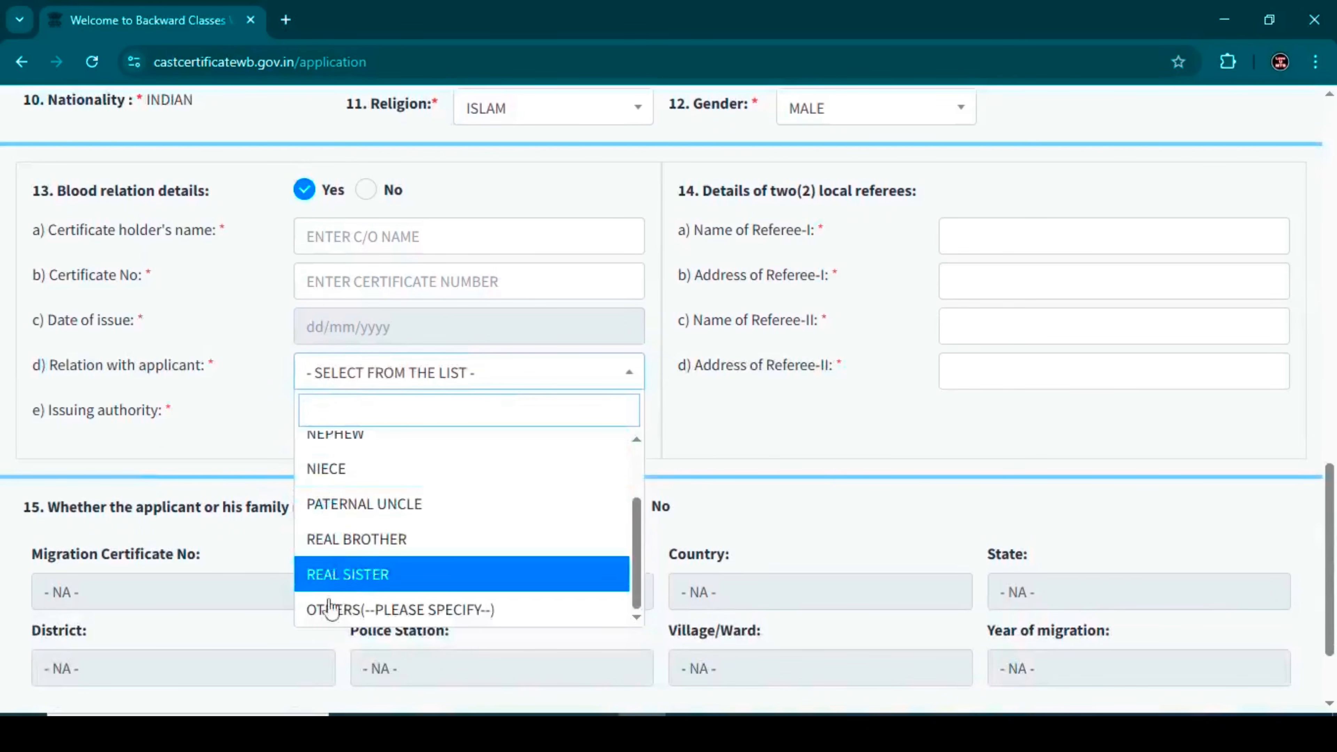
click(329, 611)
click(323, 416)
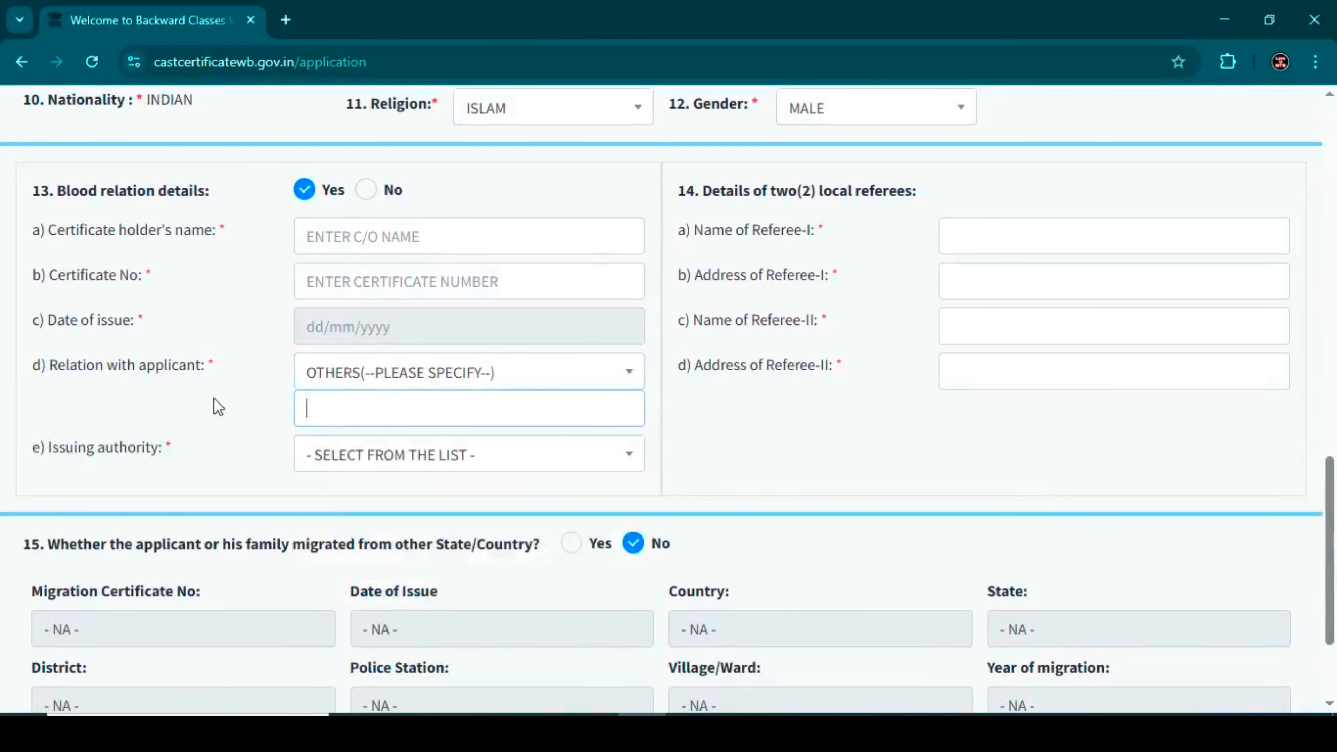
click(322, 384)
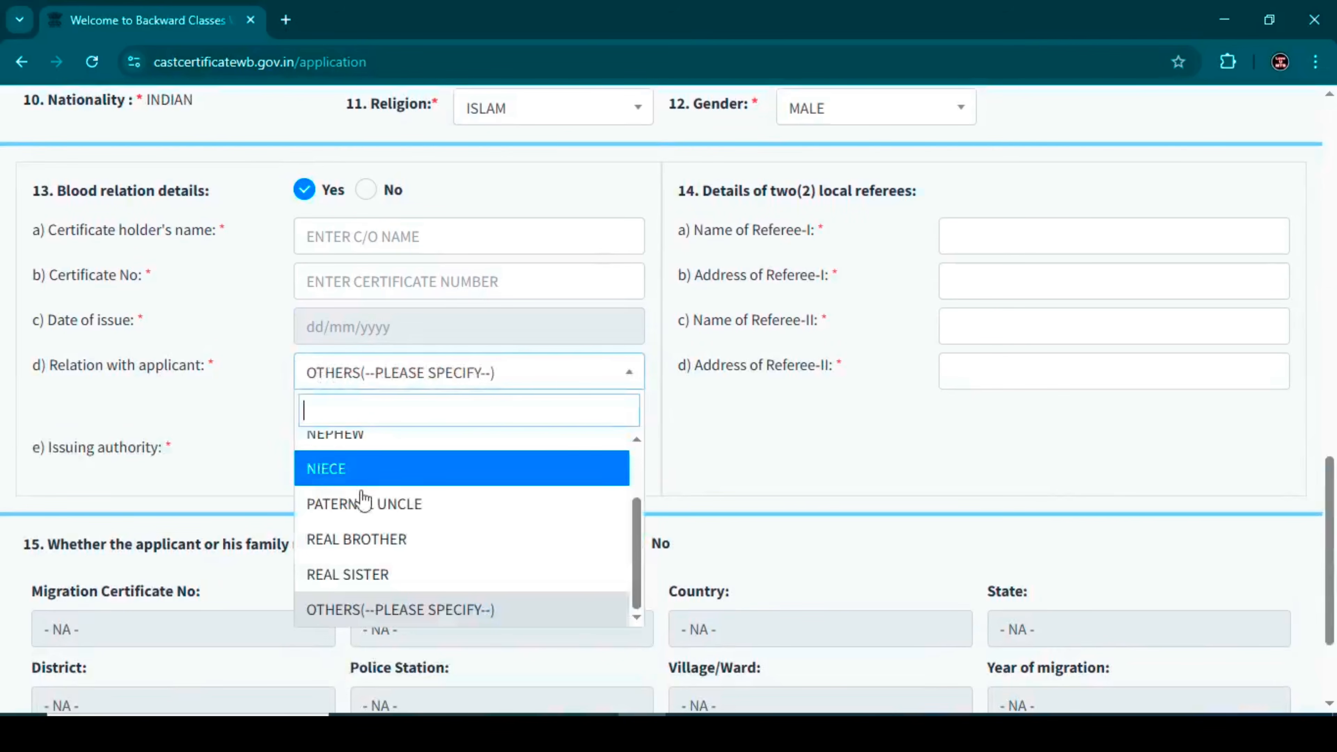
click(348, 574)
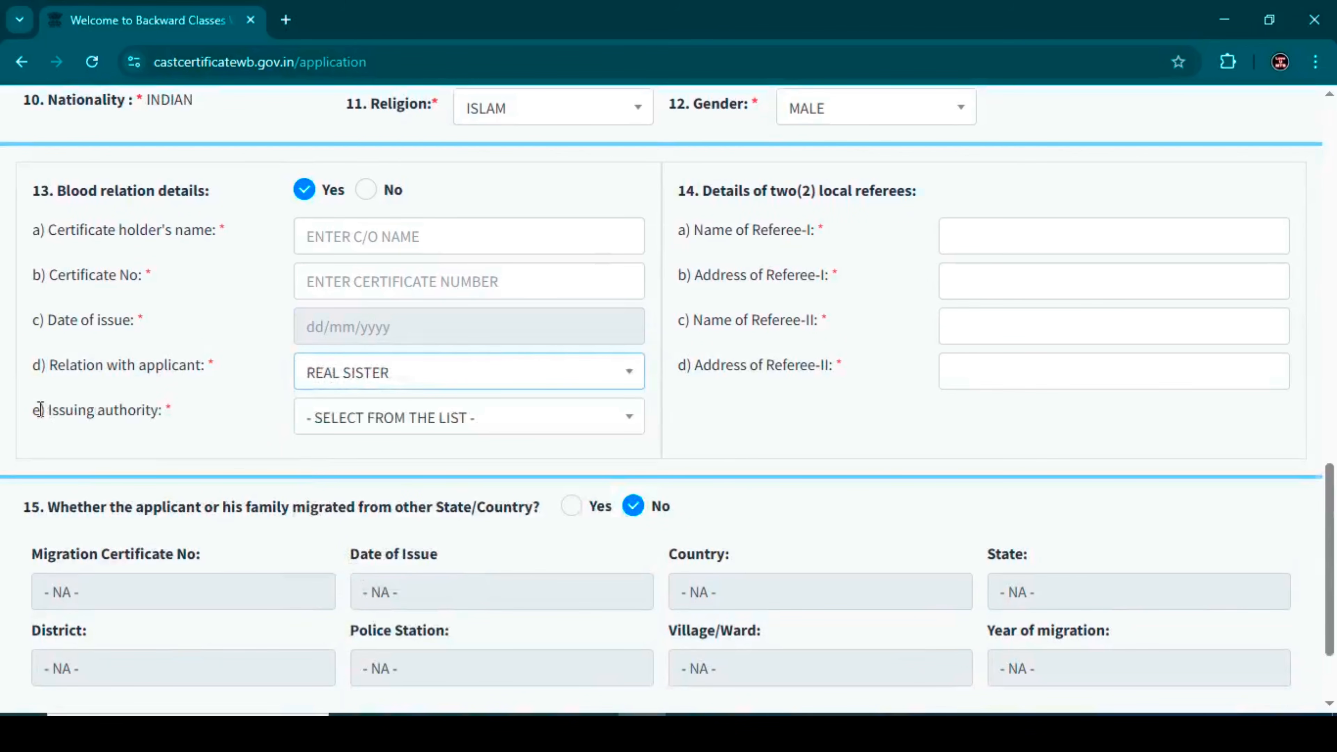
- Set the issuing authority in section 13 to MATHABHANGA, searching the list for "mat"
drag(40, 410, 194, 418)
click(311, 419)
scroll(389, 543, down, 1)
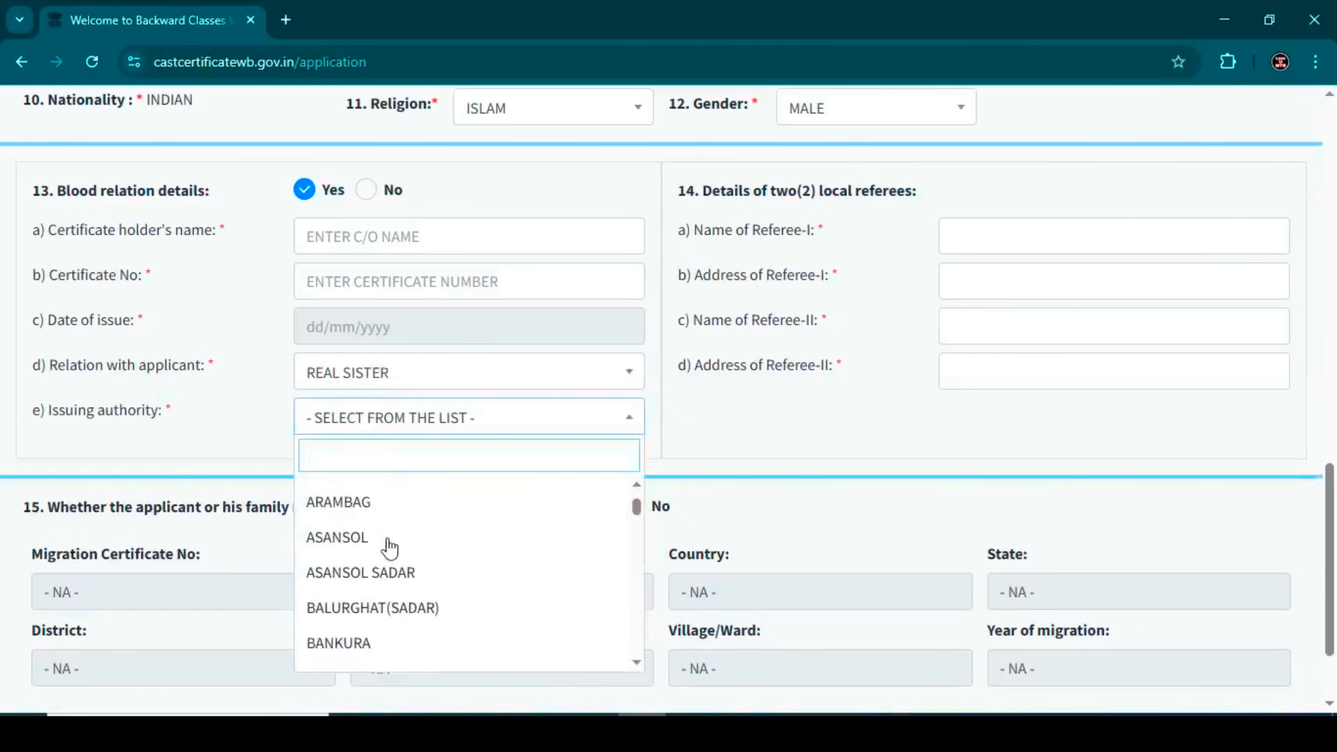
scroll(389, 547, down, 2)
text(nn)
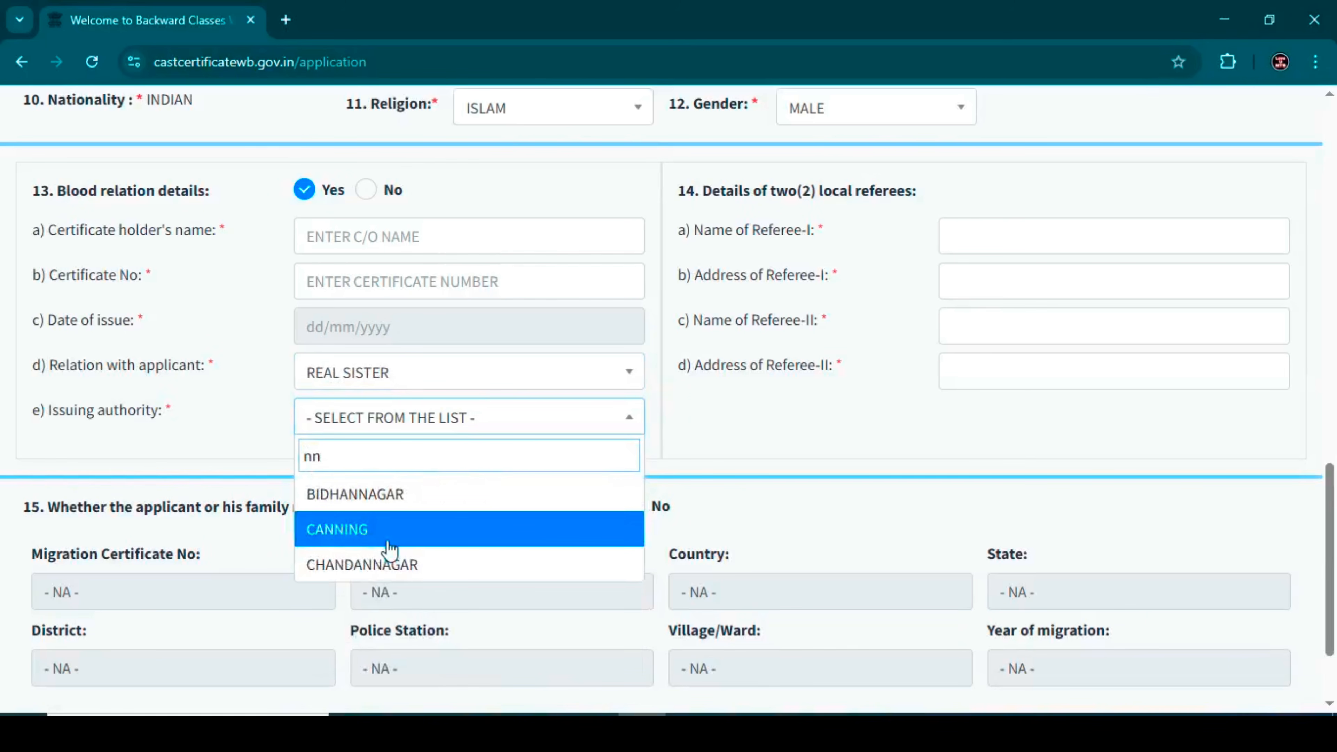
key(BackSpace)
text(at)
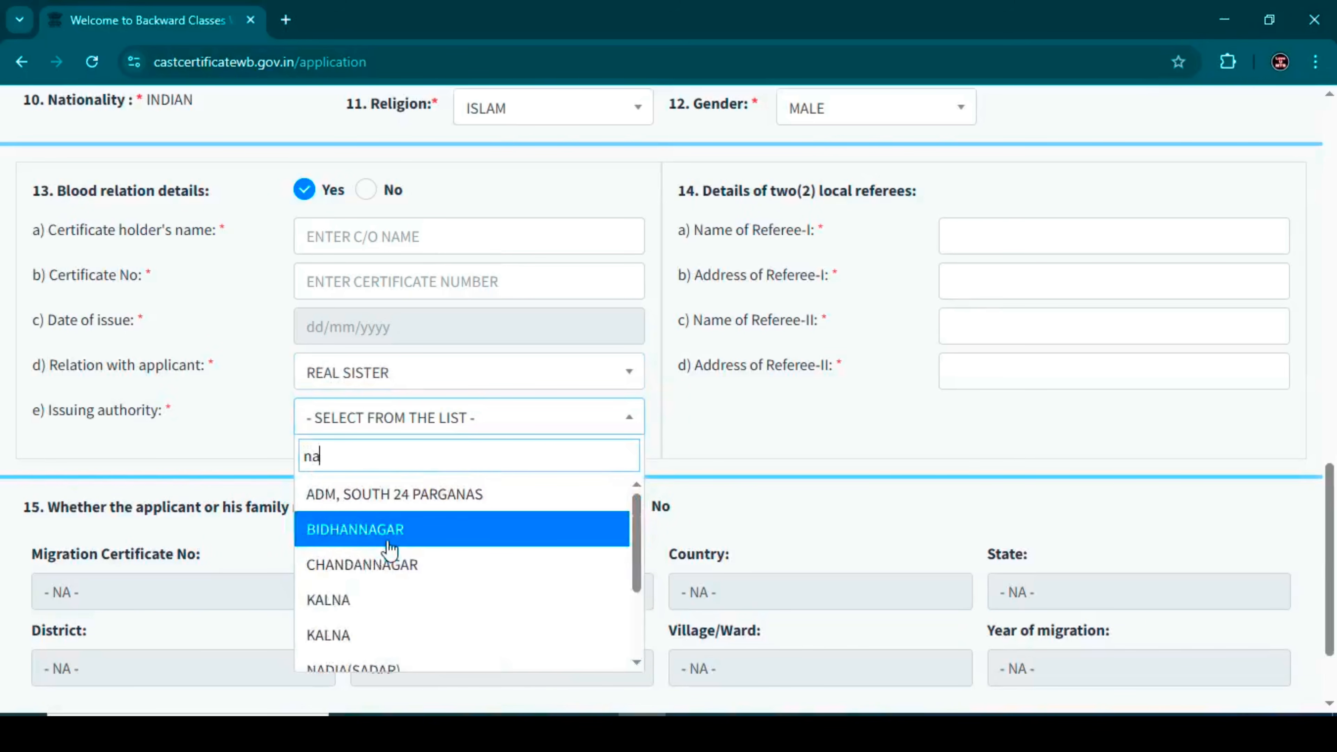
key(BackSpace)
key(BackSpace)
key(BackSpace)
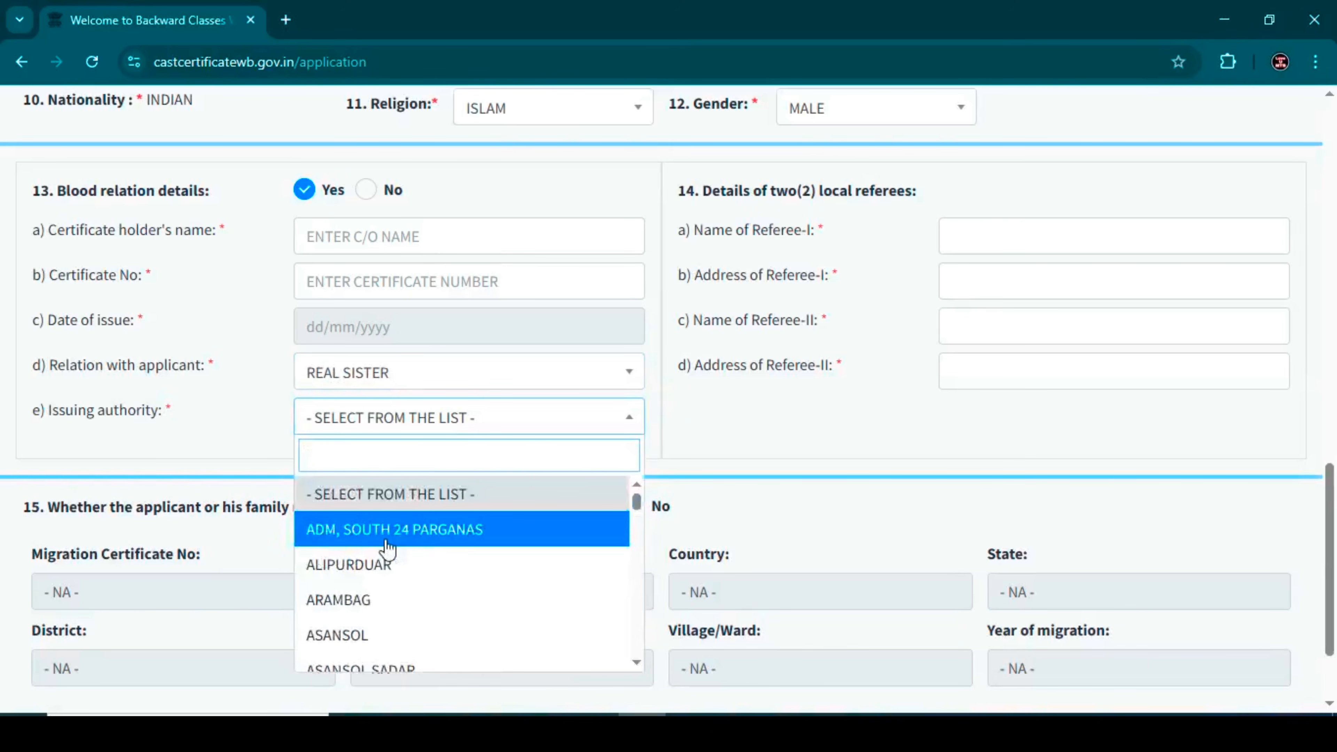
text(mat)
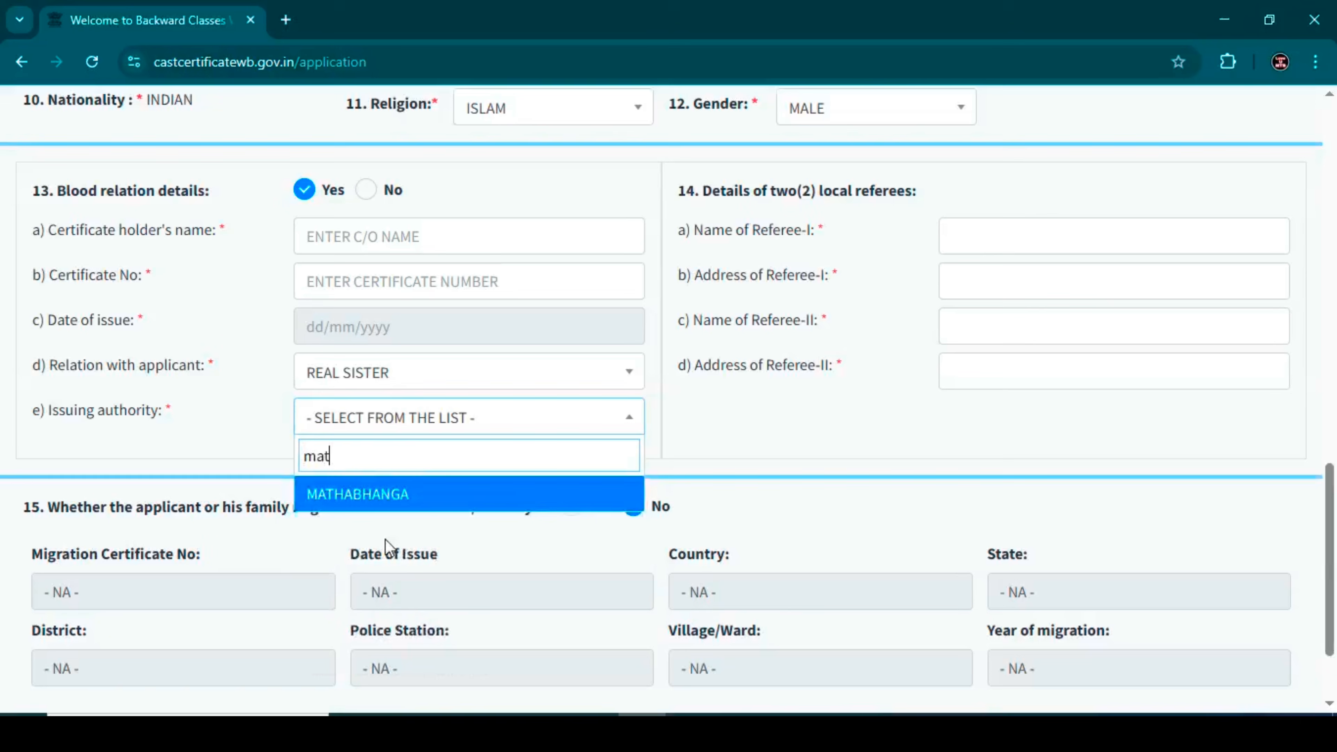
click(329, 503)
scroll(496, 466, up, 2)
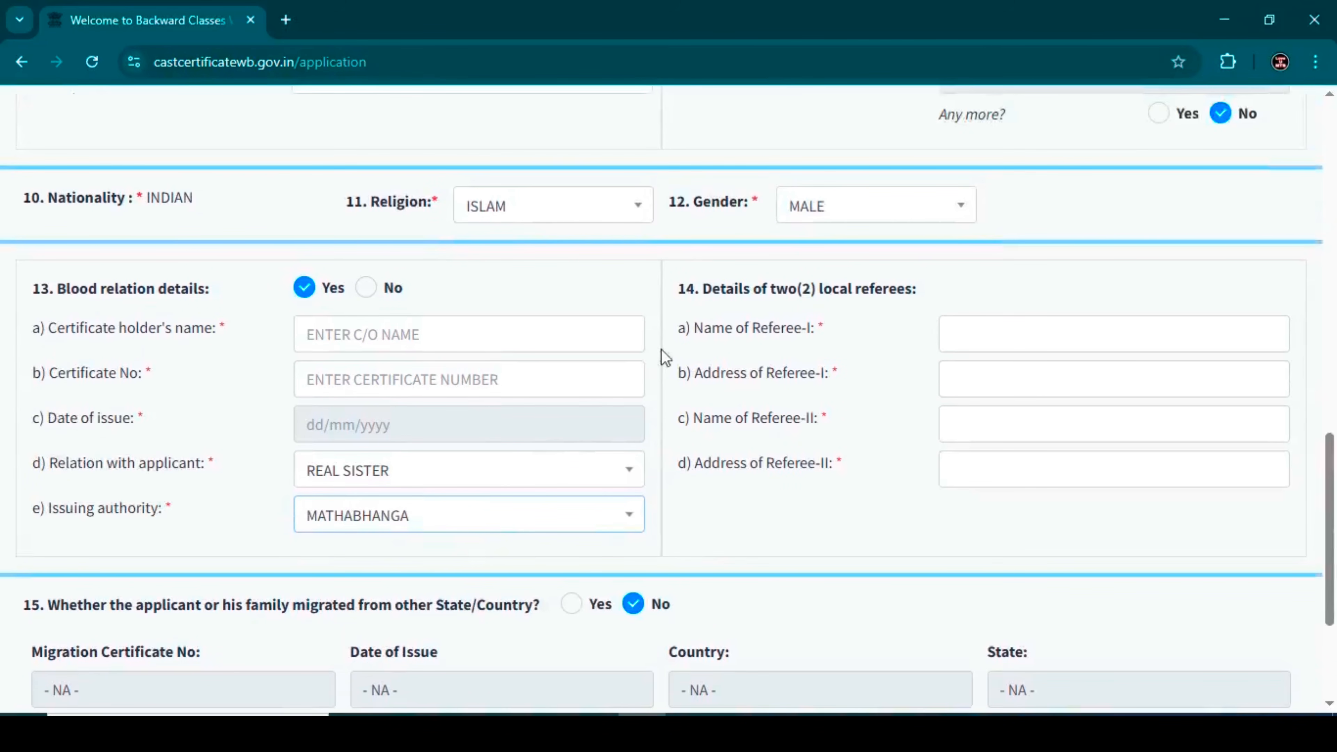
- Review the name and address fields for the two local referees in section 14
drag(701, 291, 877, 300)
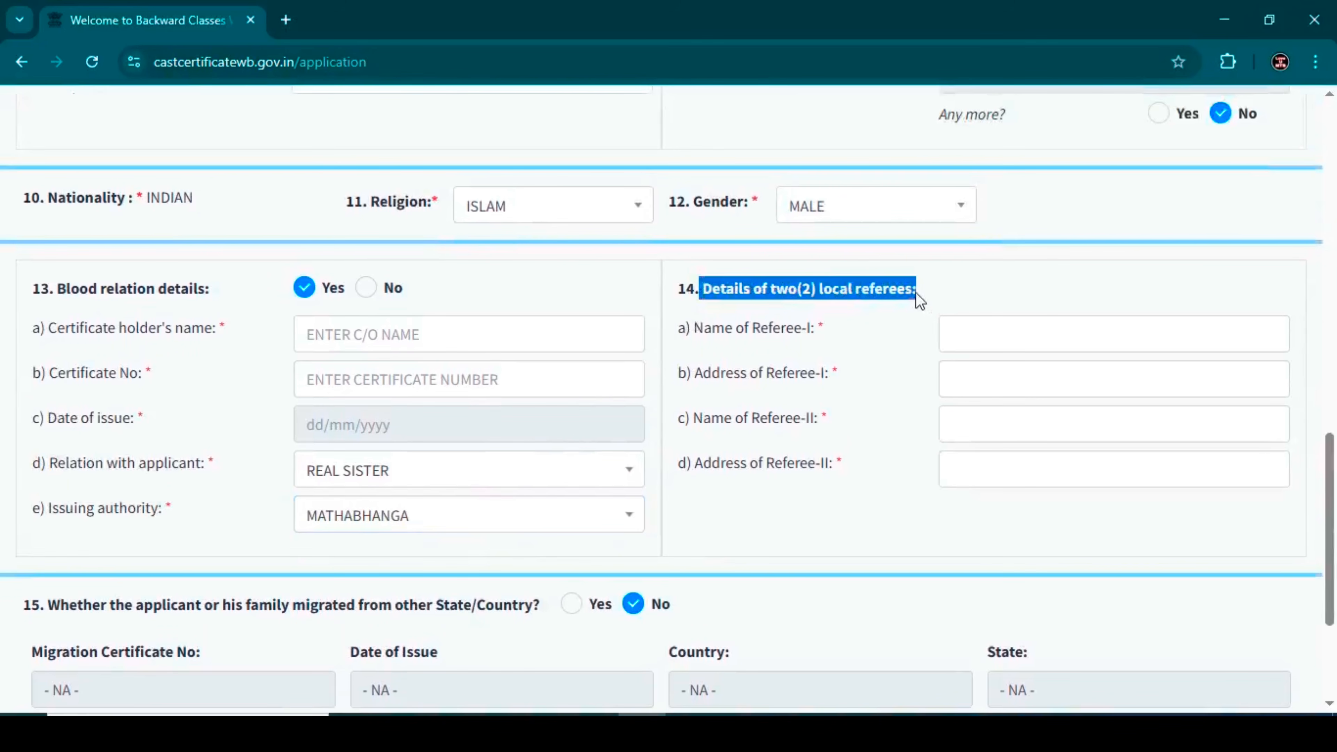
click(858, 308)
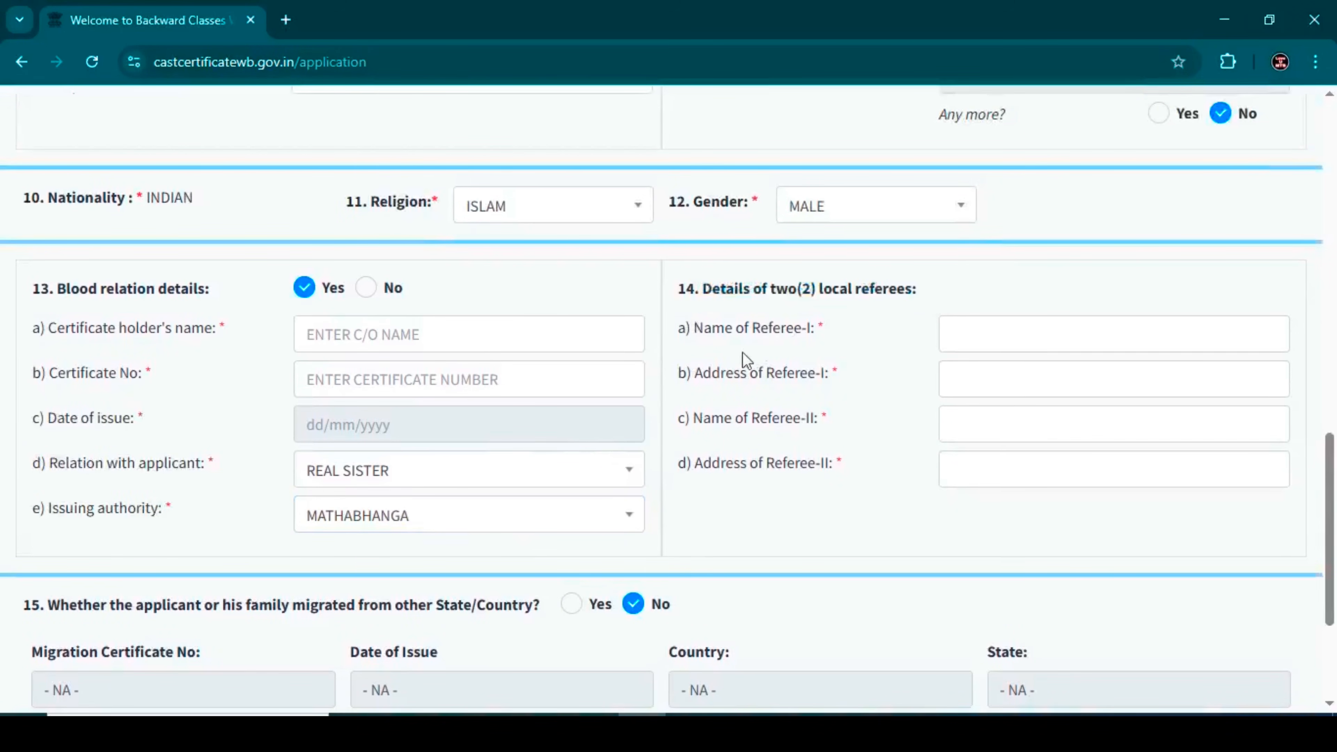
drag(691, 329, 826, 340)
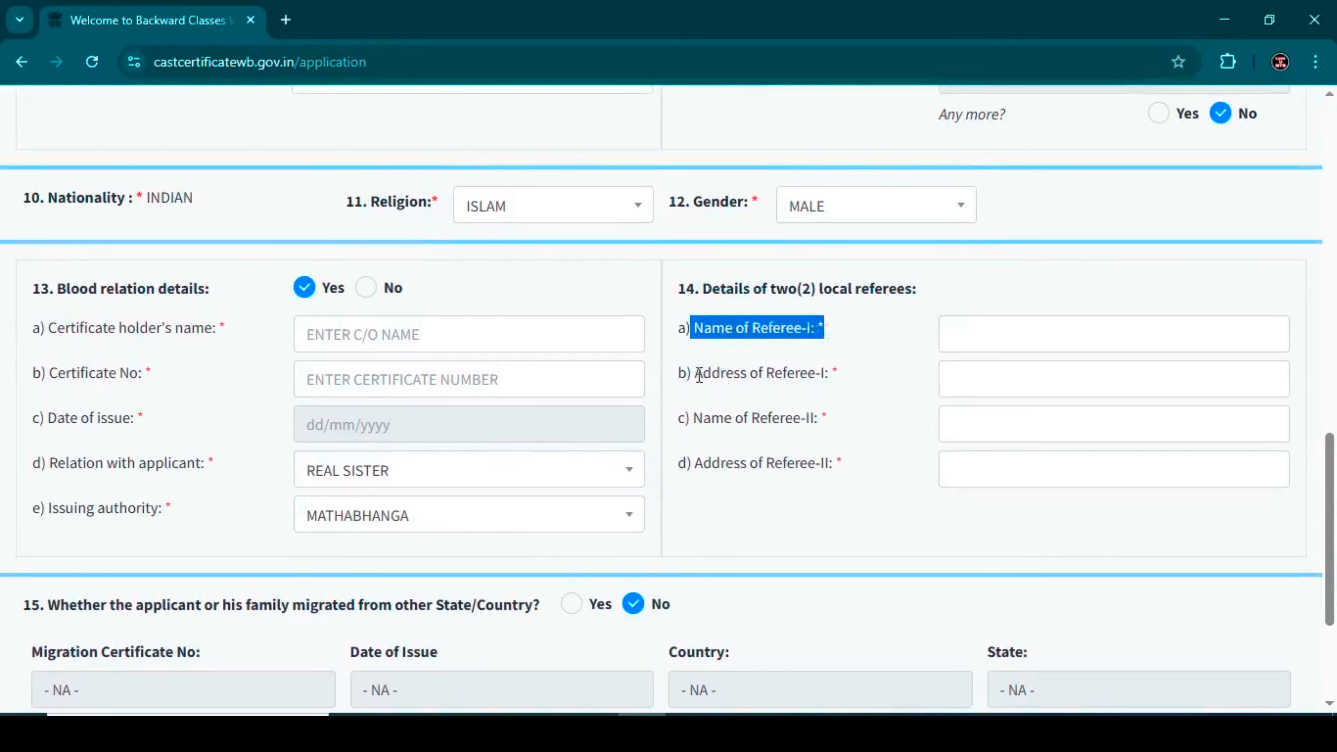
drag(696, 373, 936, 387)
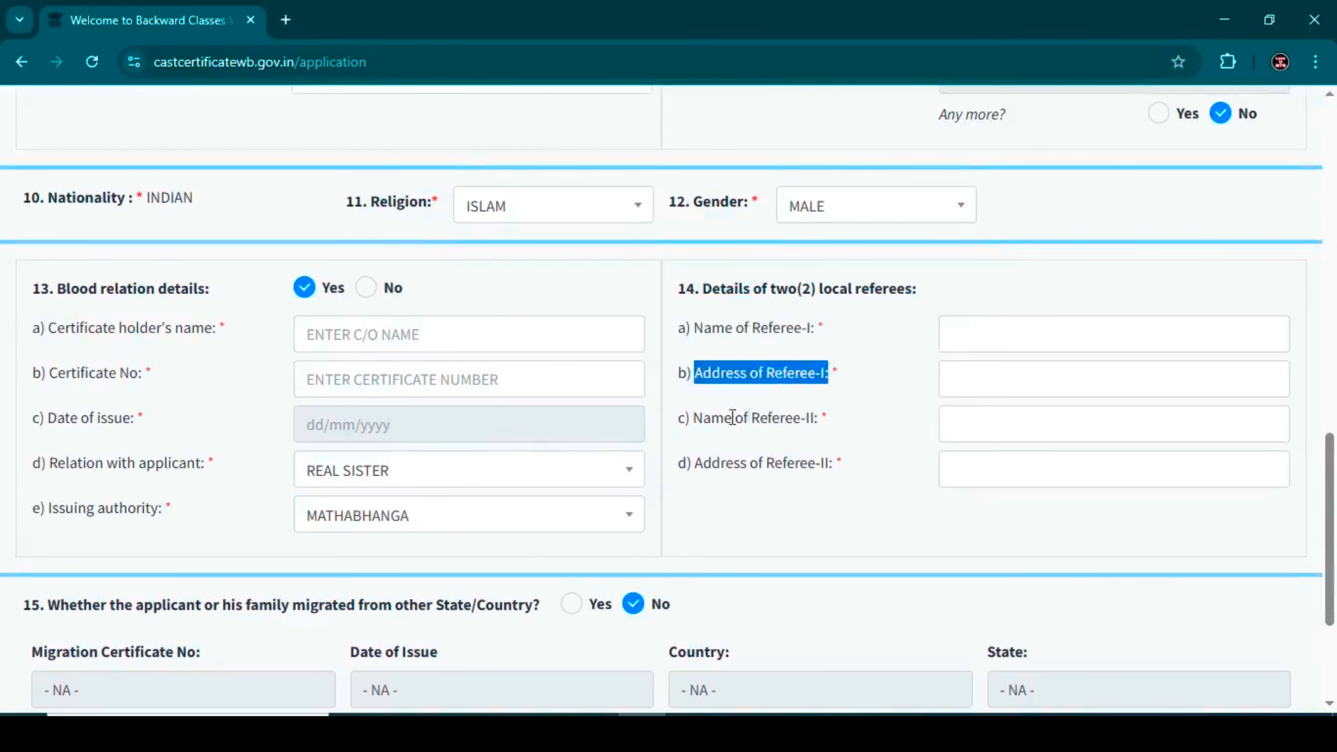
drag(695, 421, 934, 424)
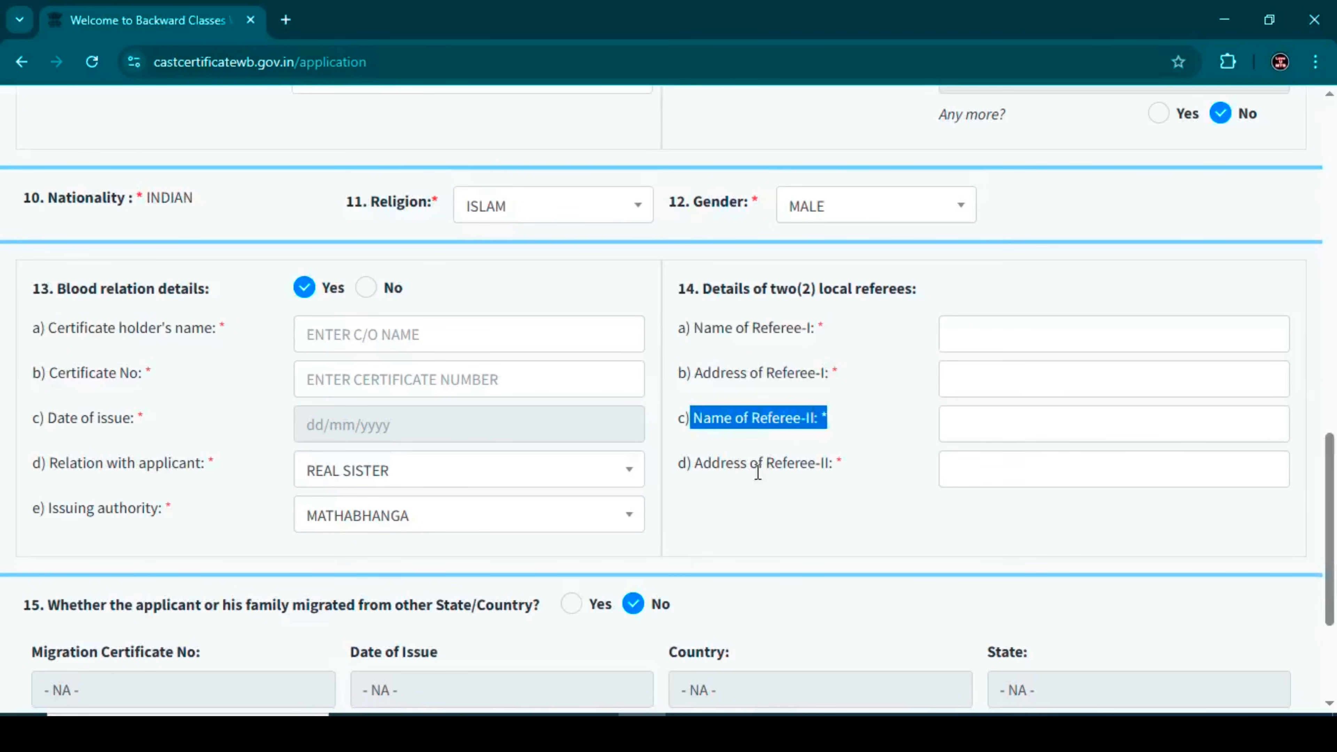
drag(695, 466, 985, 472)
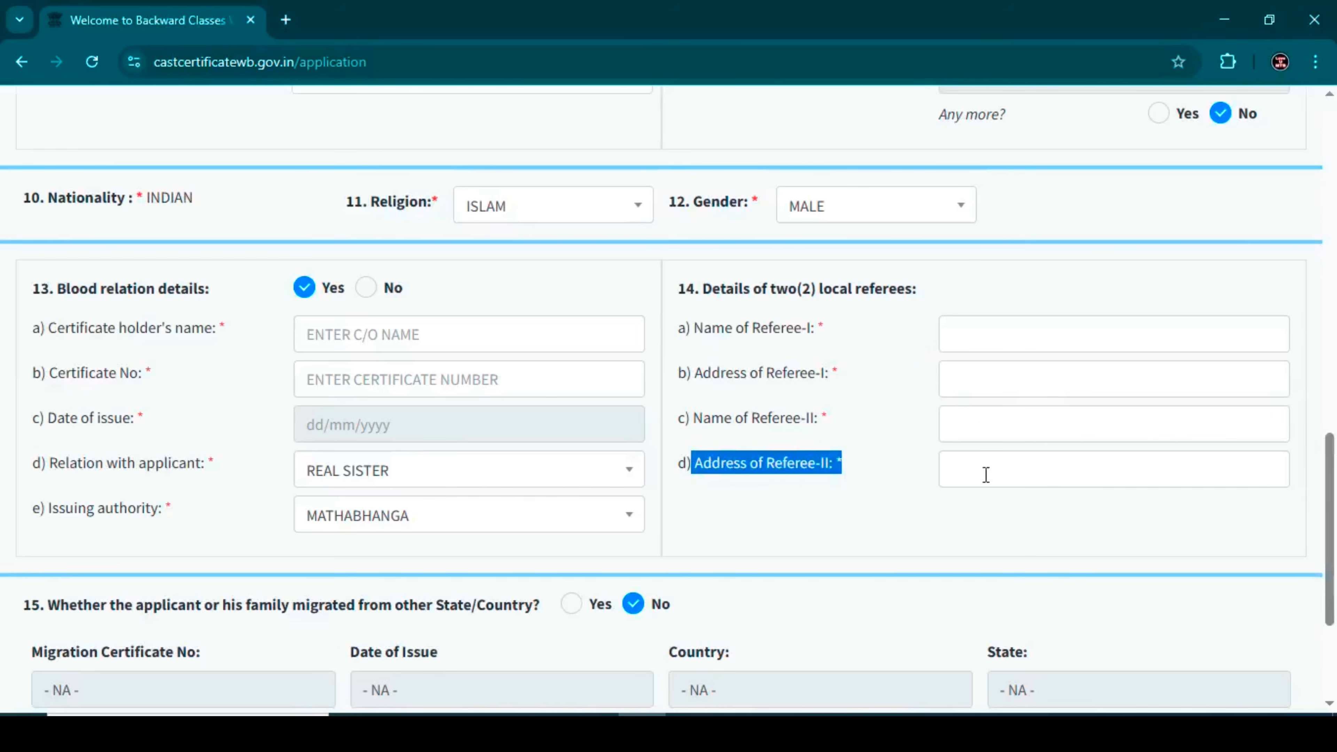
- Save the completed application page and continue to the parents' service details
click(794, 509)
scroll(761, 454, down, 4)
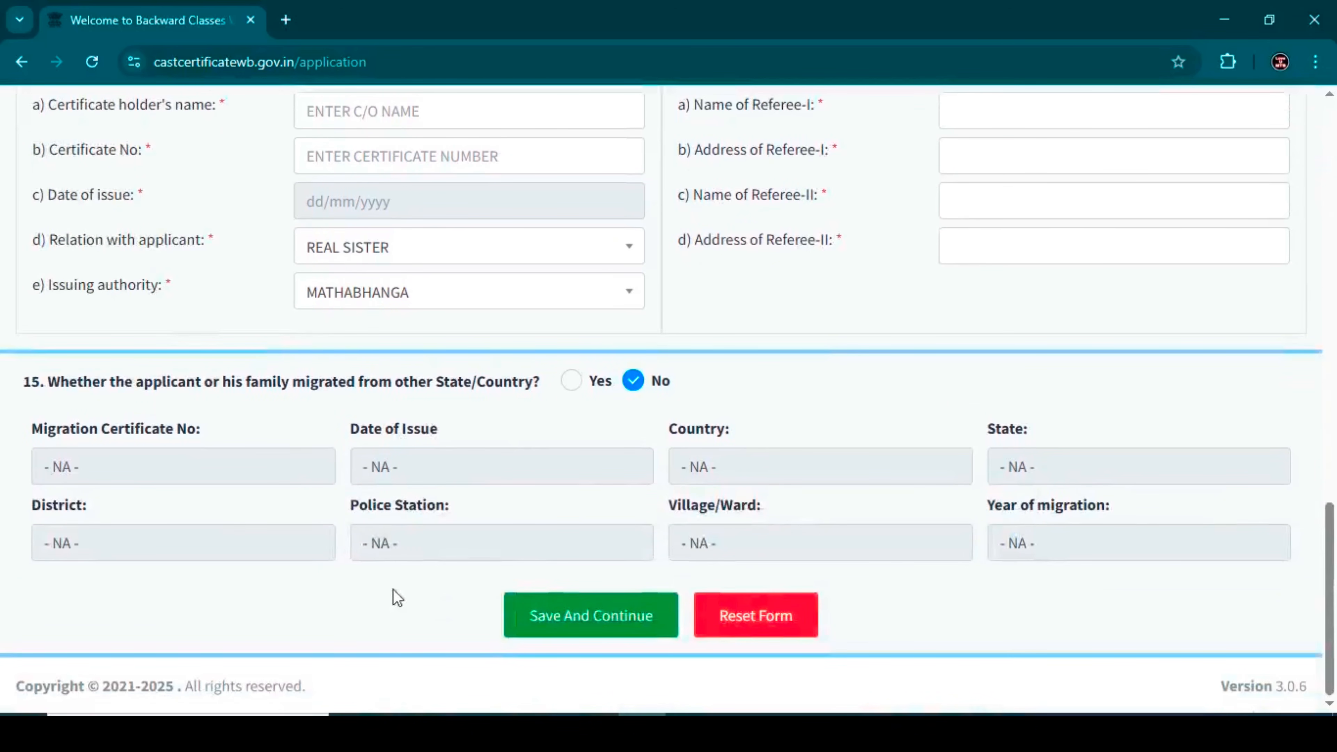
click(606, 625)
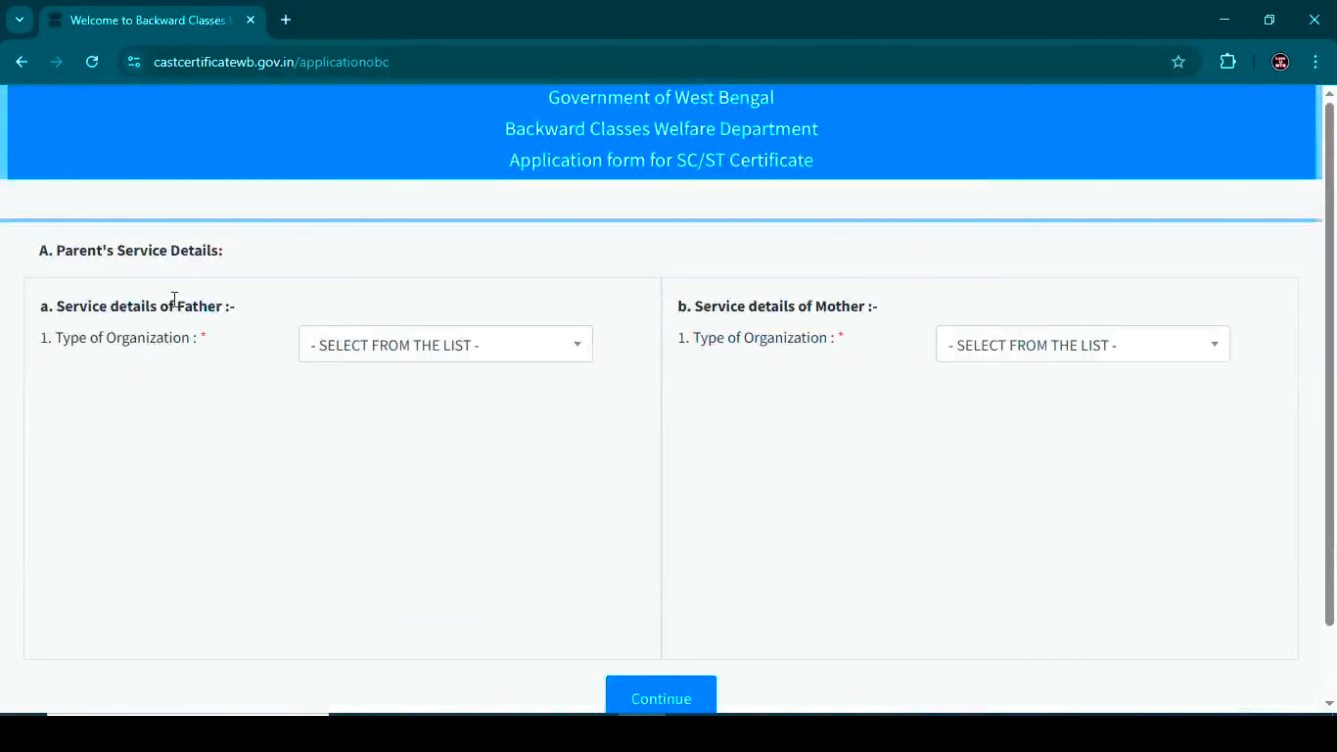
- Set the father's type of organization to NONE in the parents' service details
drag(53, 250, 225, 254)
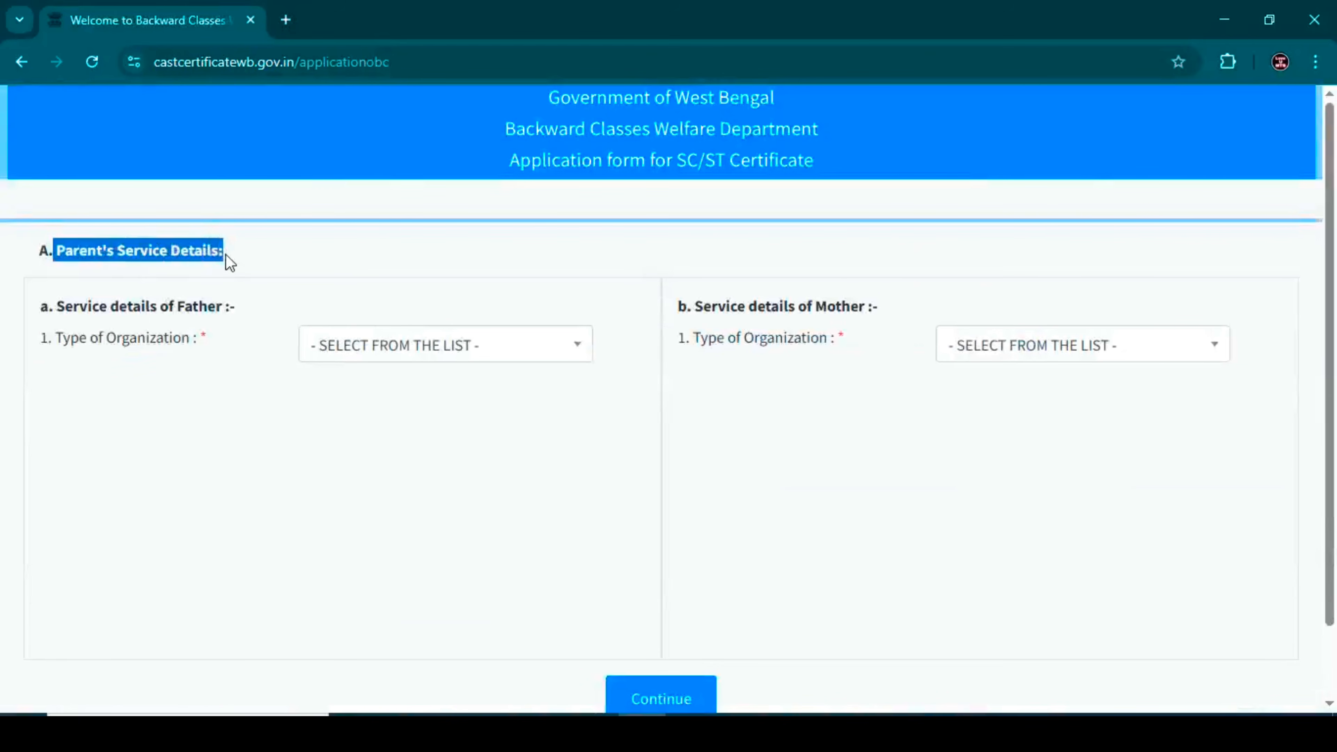
drag(52, 297, 257, 304)
click(345, 351)
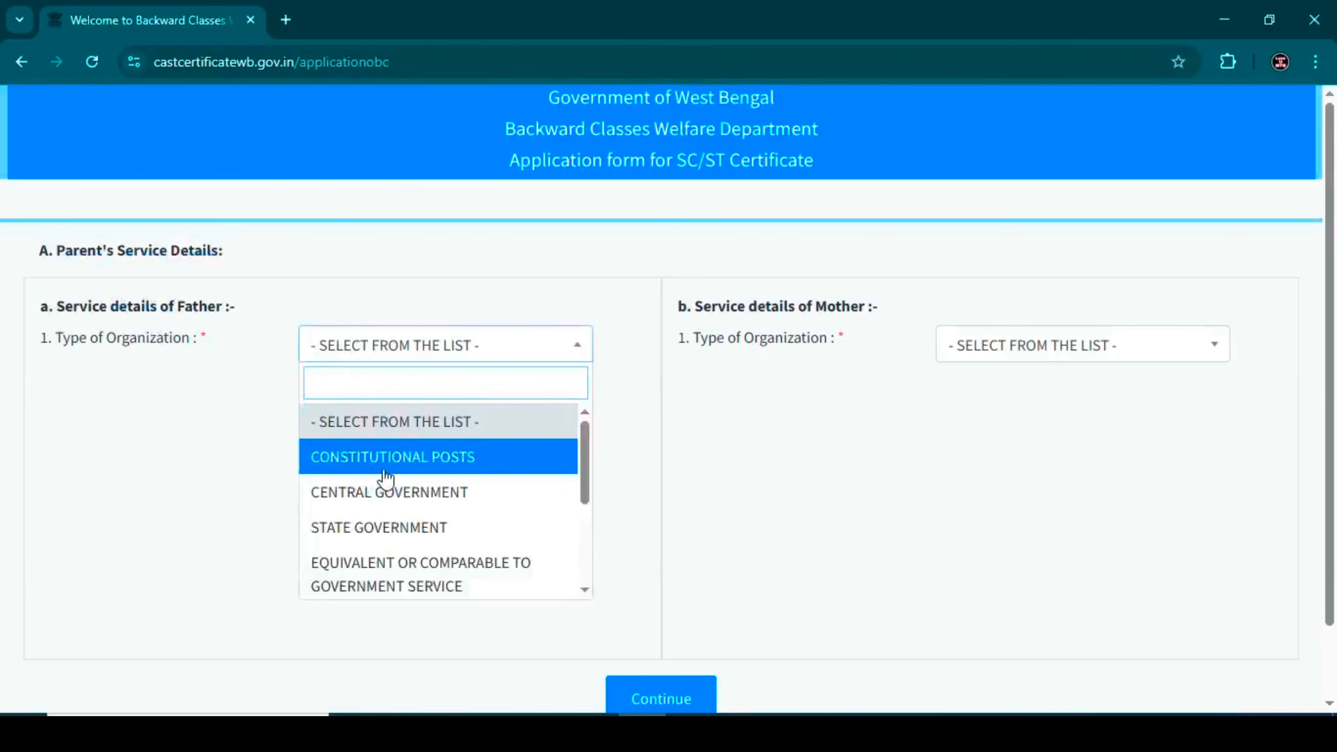
scroll(387, 477, down, 3)
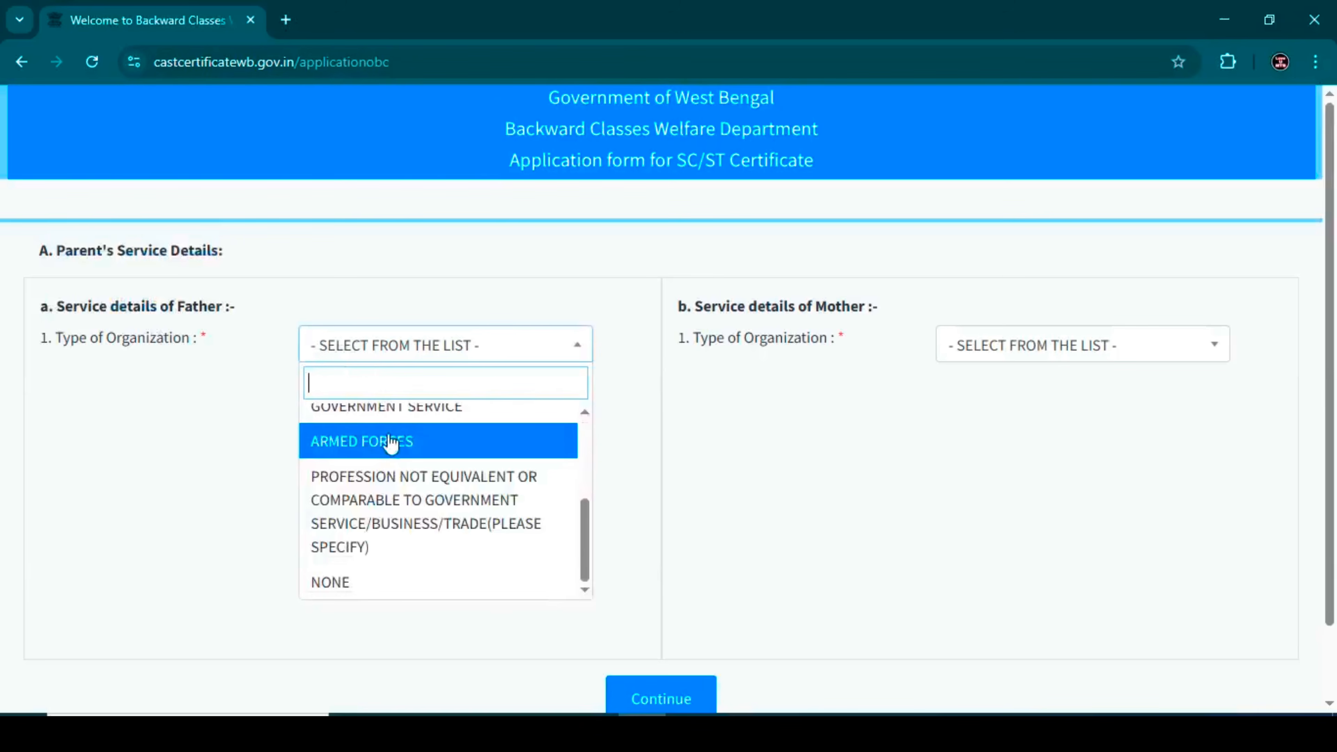
click(343, 585)
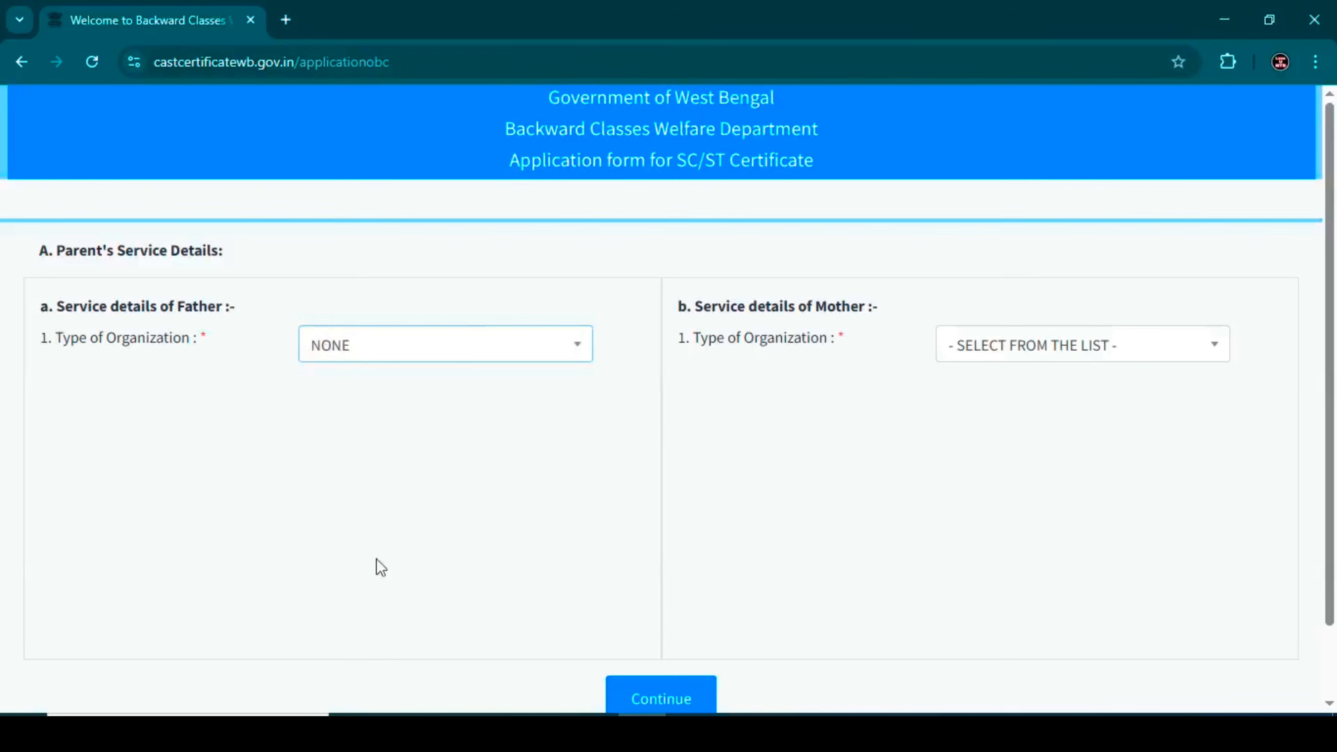
- Set the mother's type of organization to NONE in the parents' service details
triple_click(681, 304)
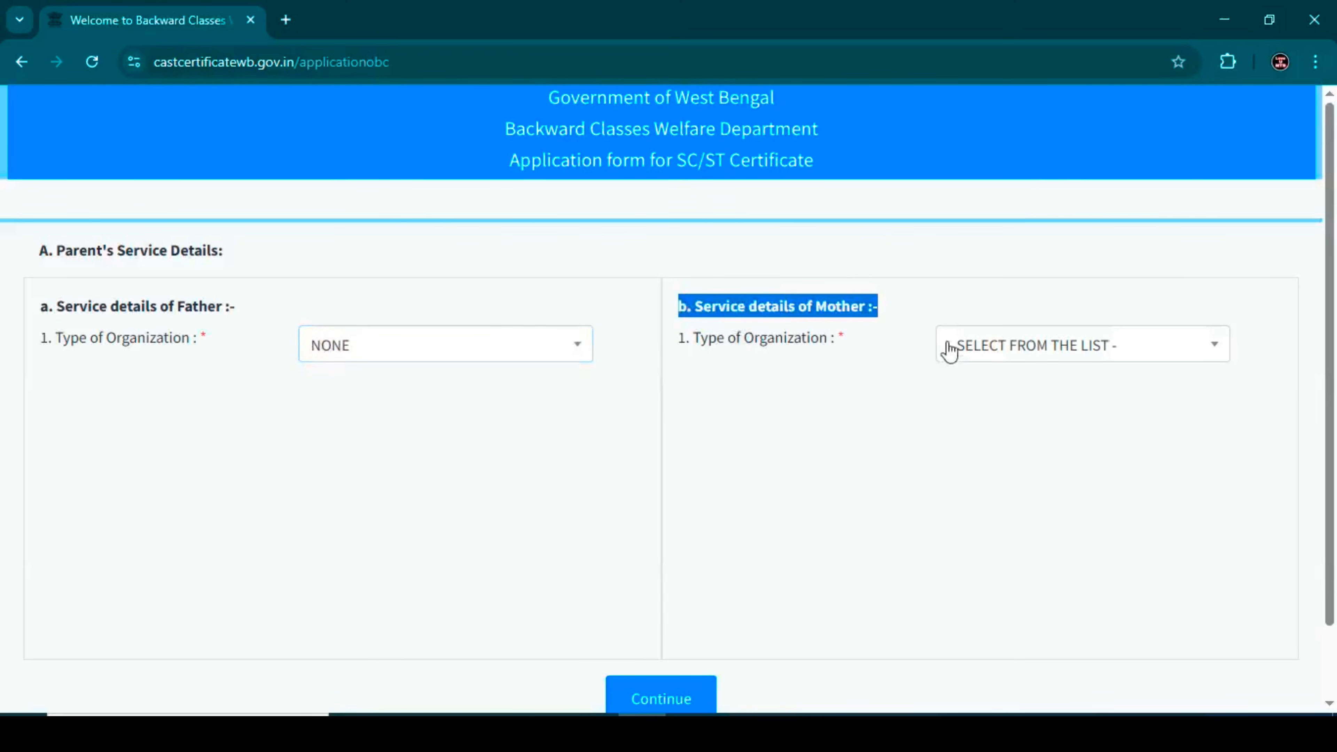
click(956, 354)
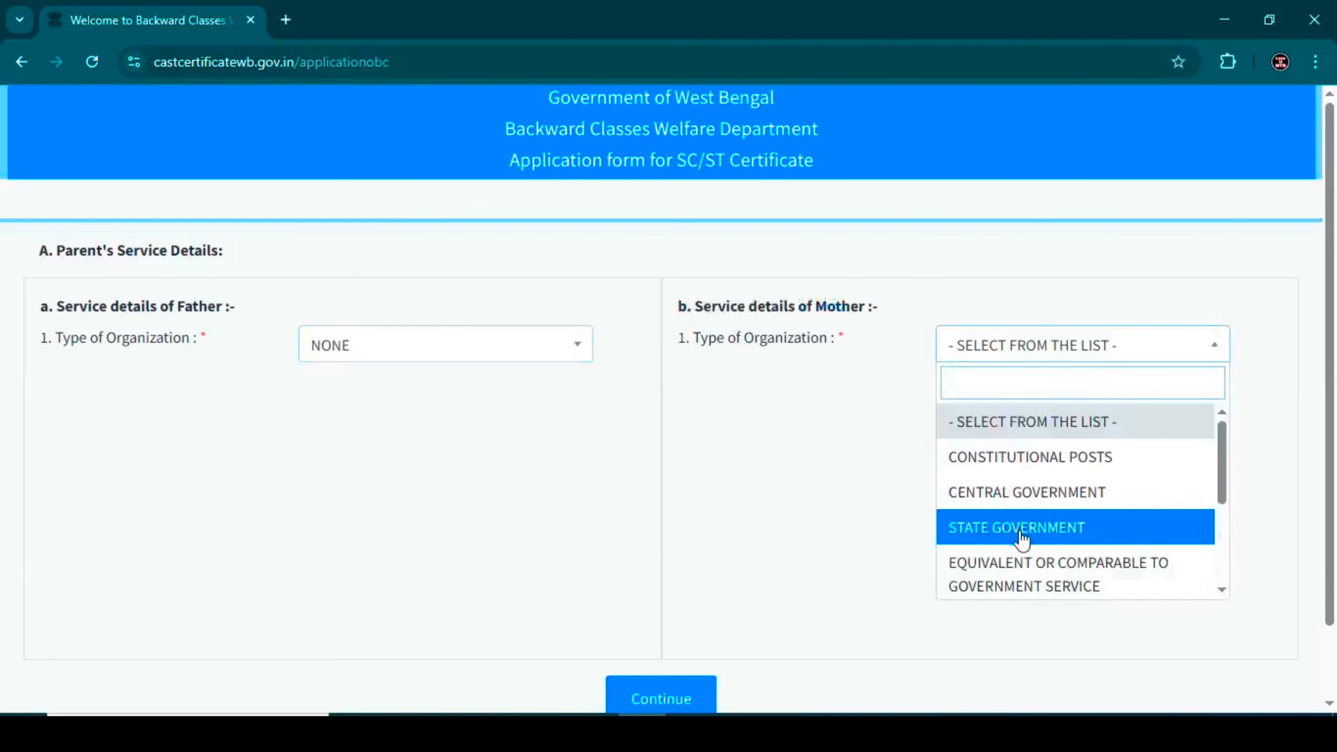
scroll(1022, 538, down, 2)
scroll(1021, 538, down, 2)
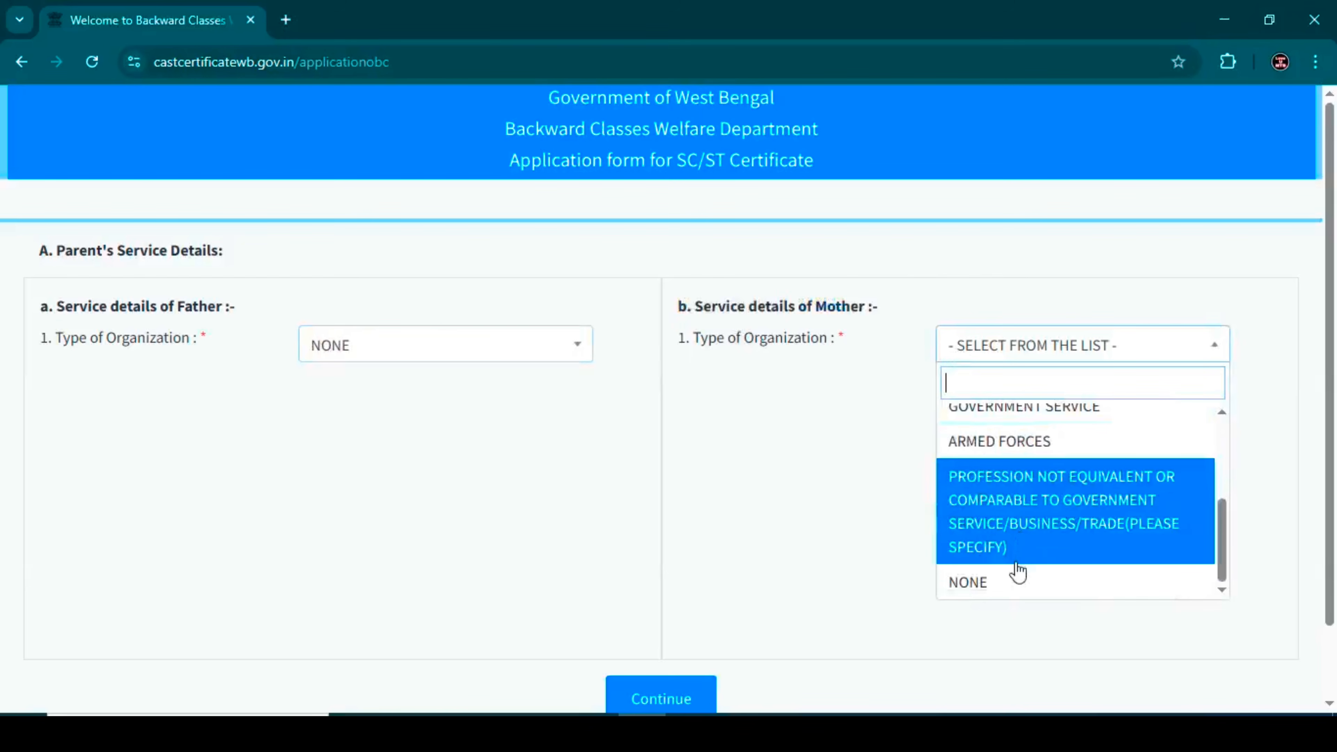
click(1014, 577)
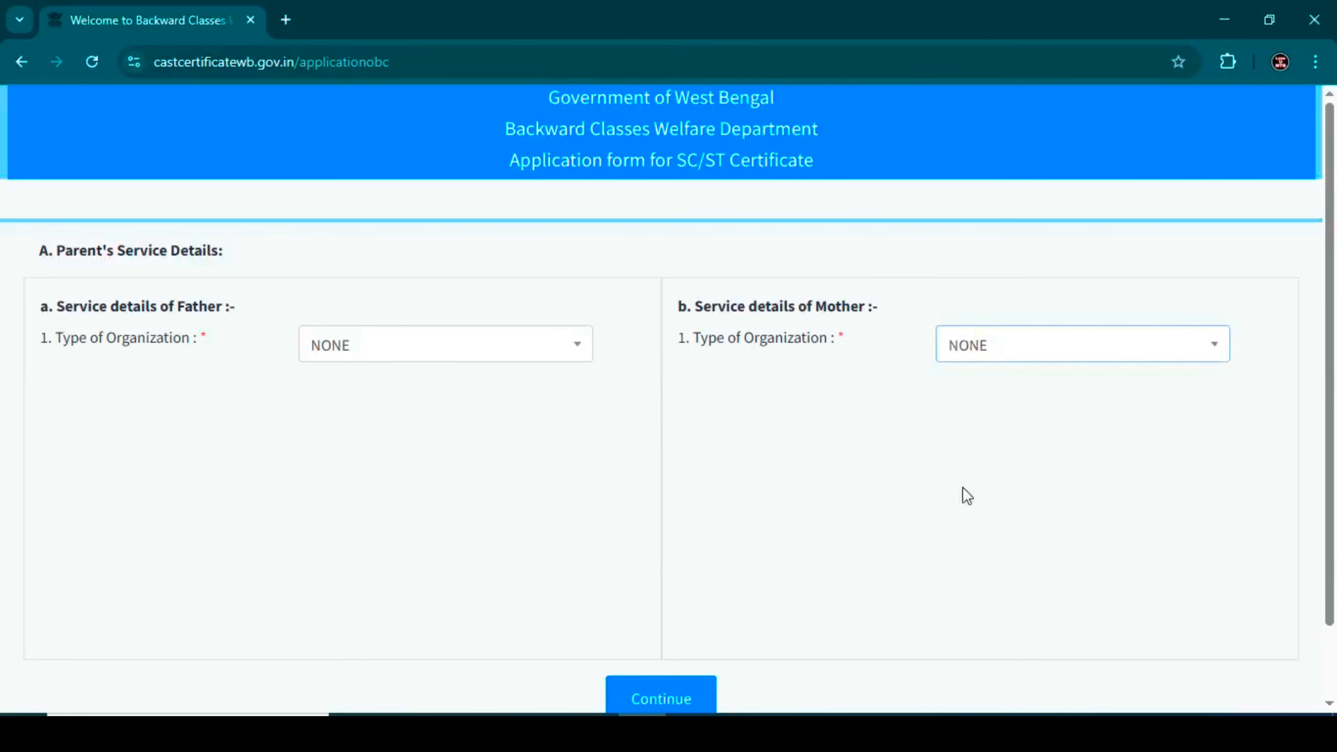
- Continue past the parents' service details and accept locking the mandatory fields
scroll(795, 513, down, 2)
click(677, 620)
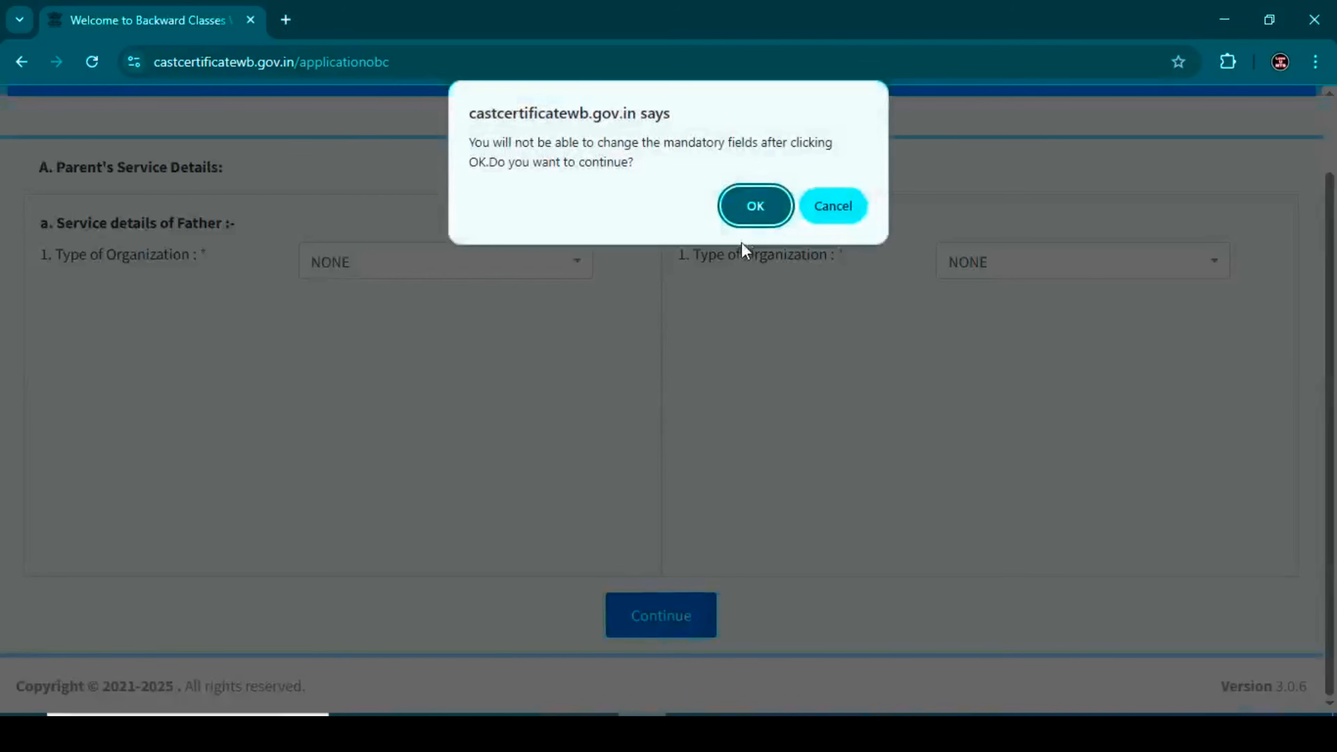
click(751, 194)
- Review the agricultural land holding fields in section B and the parents' income and wealth fields in section C
scroll(551, 308, down, 5)
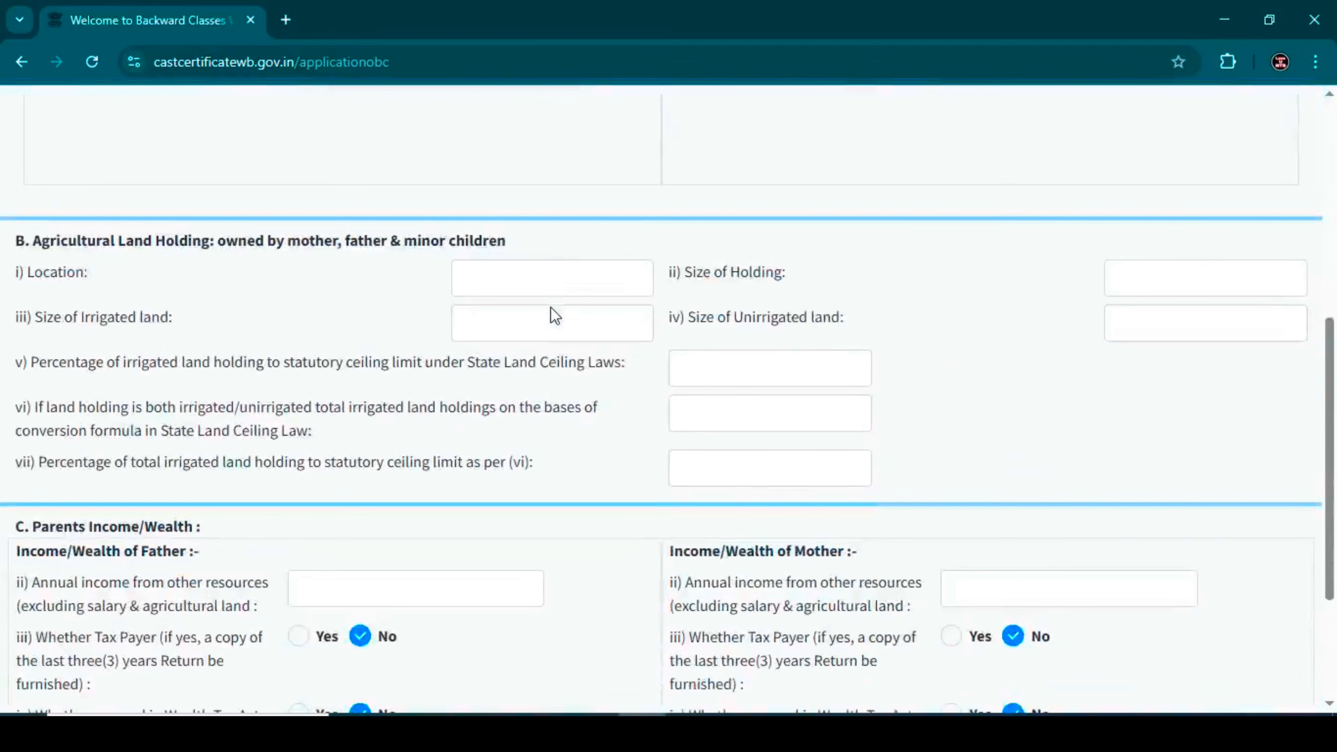
drag(32, 245, 496, 241)
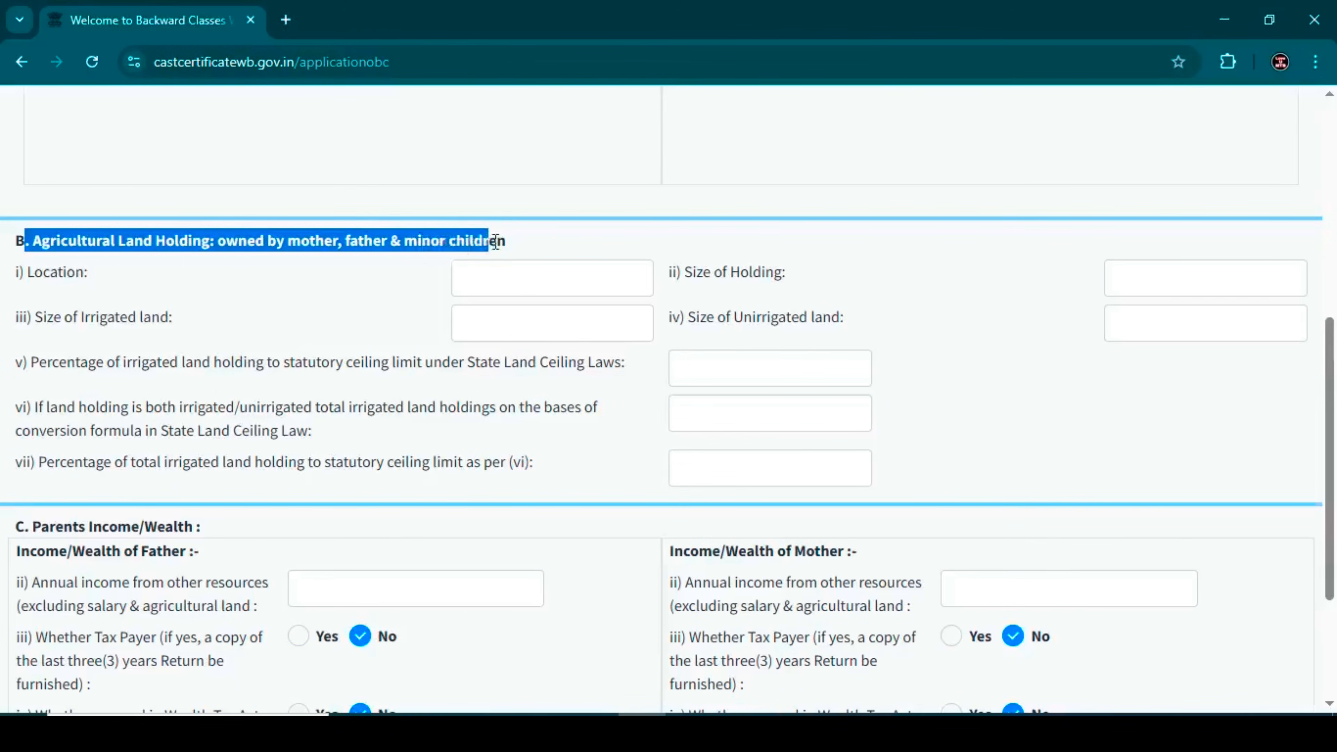
click(377, 245)
scroll(419, 306, down, 4)
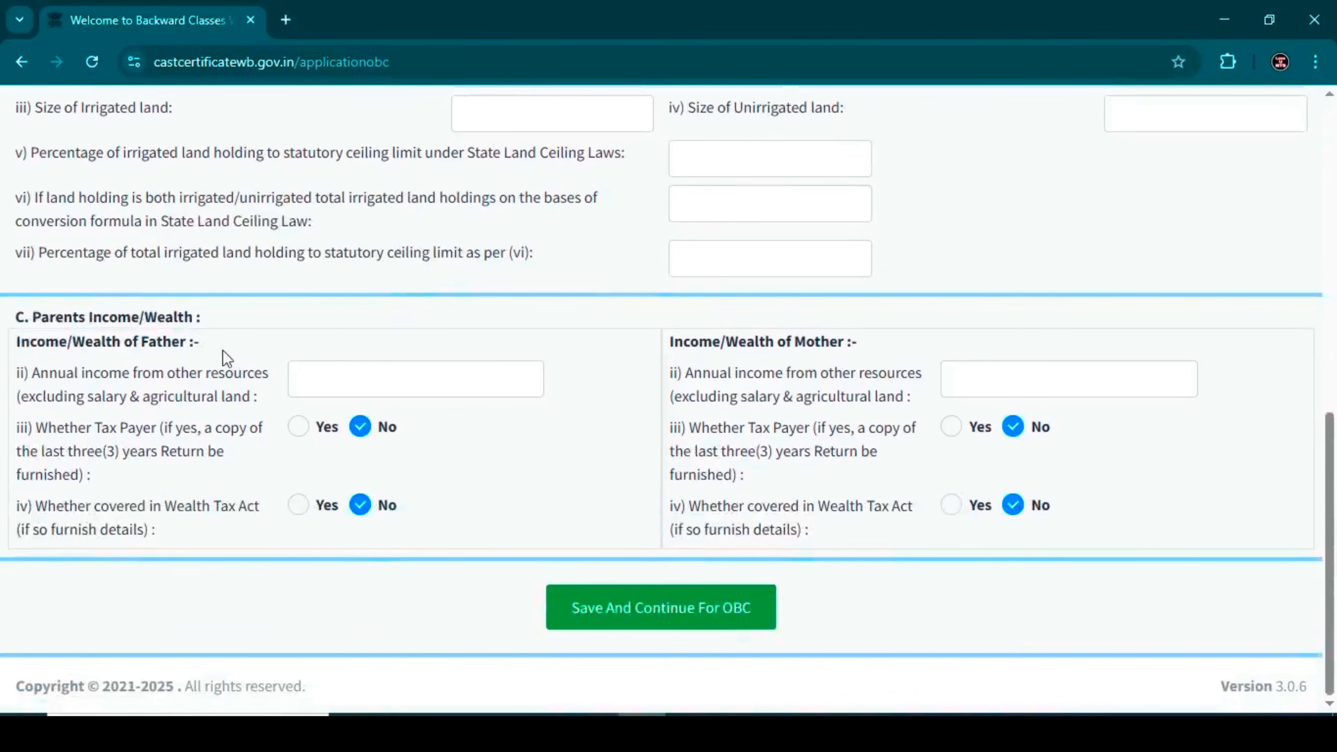
- Set the annual income from other resources to 60000 for the father and 00 for the mother, and save the OBC details
drag(34, 327, 199, 317)
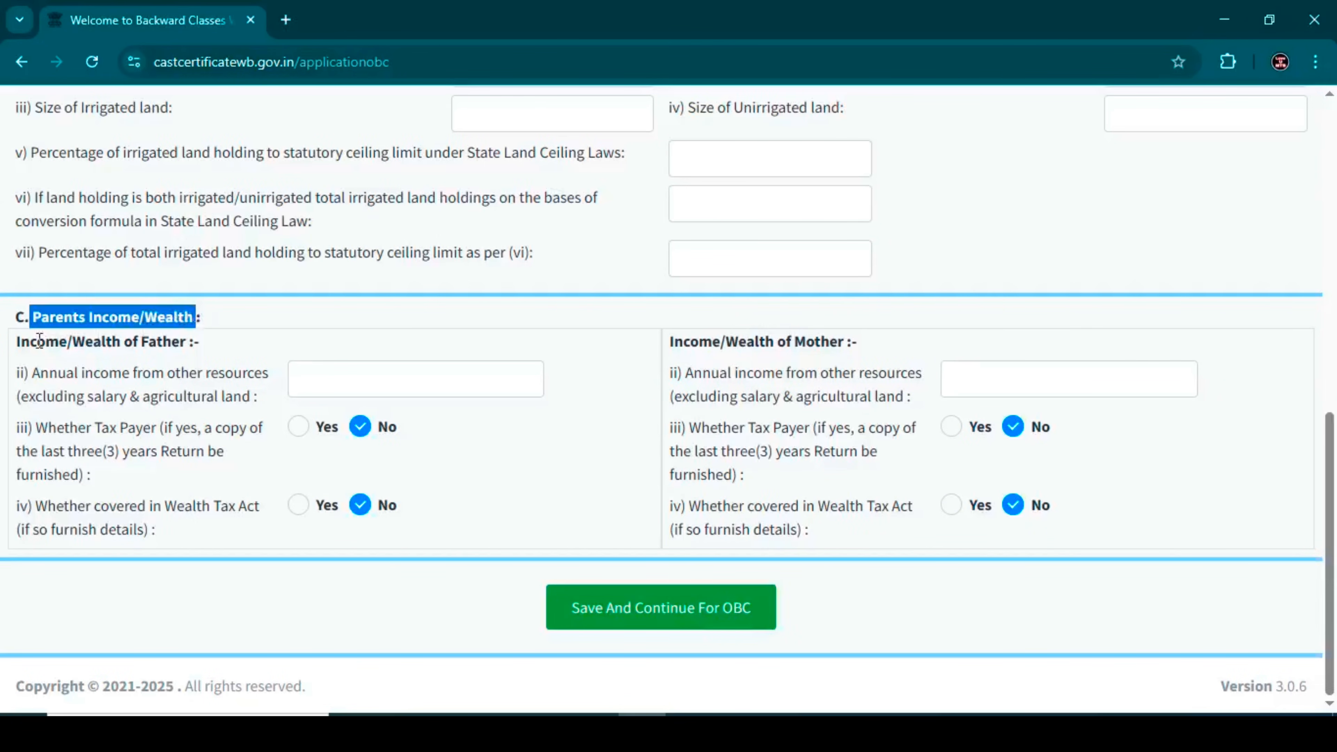
click(290, 374)
text(60000)
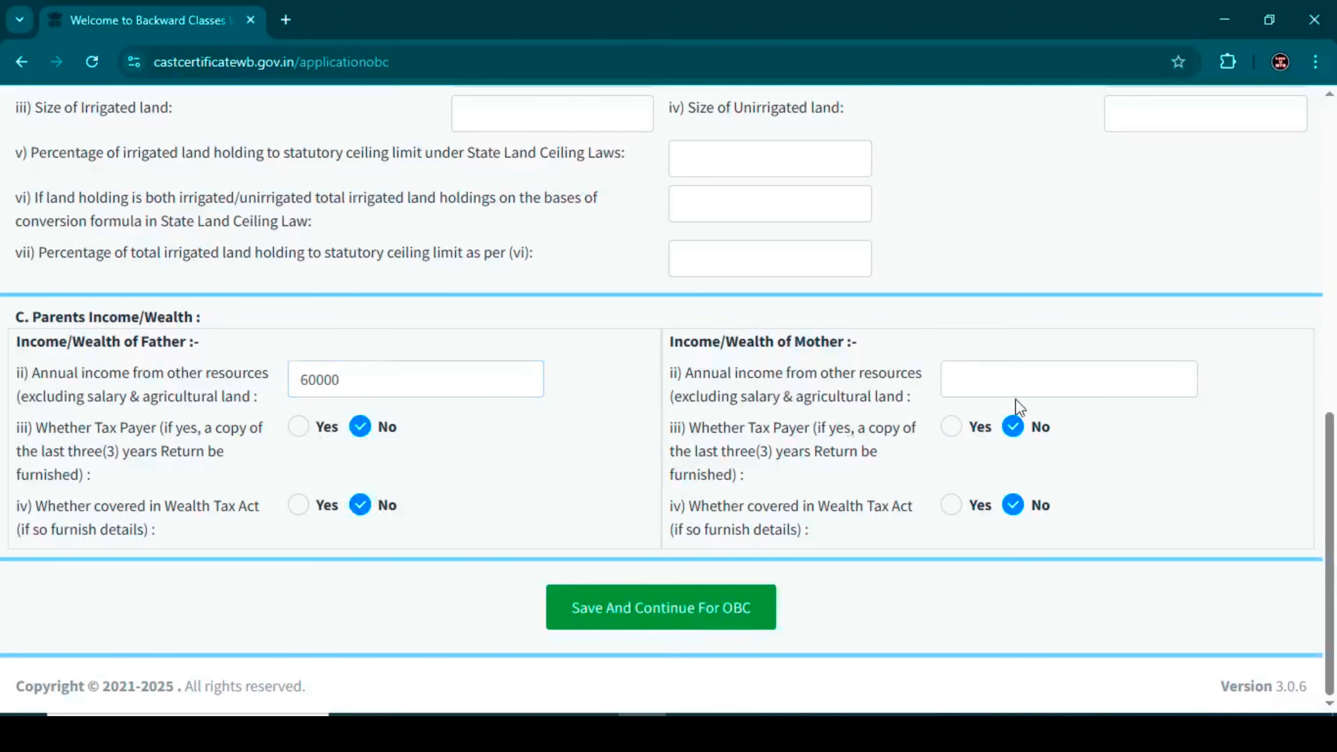
click(995, 388)
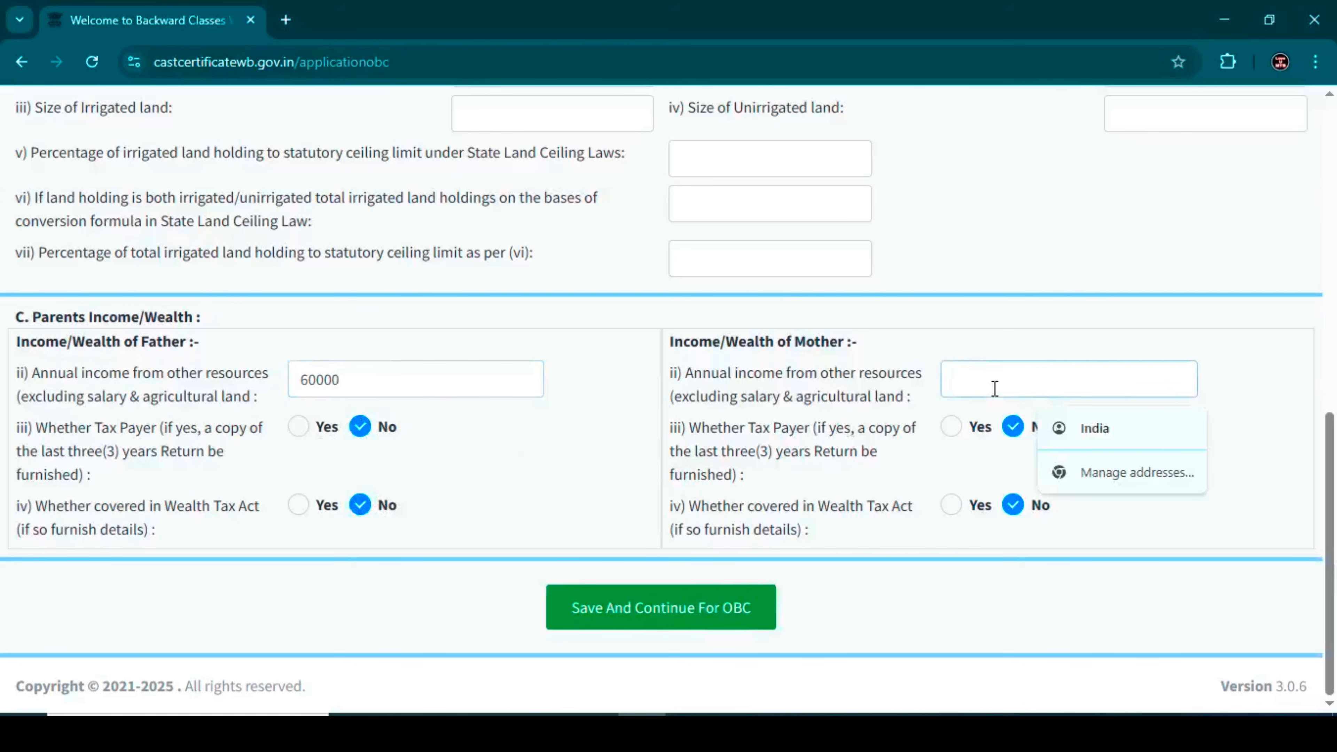
text(00)
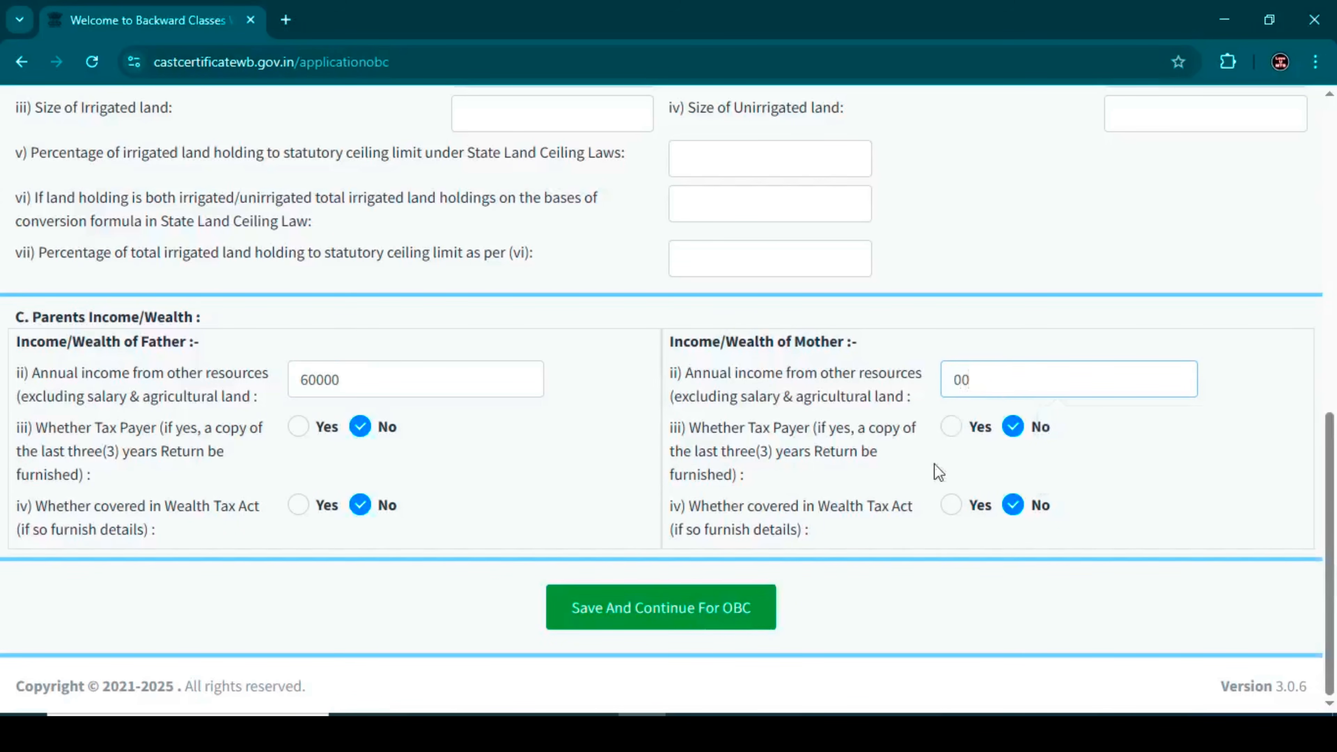
click(864, 600)
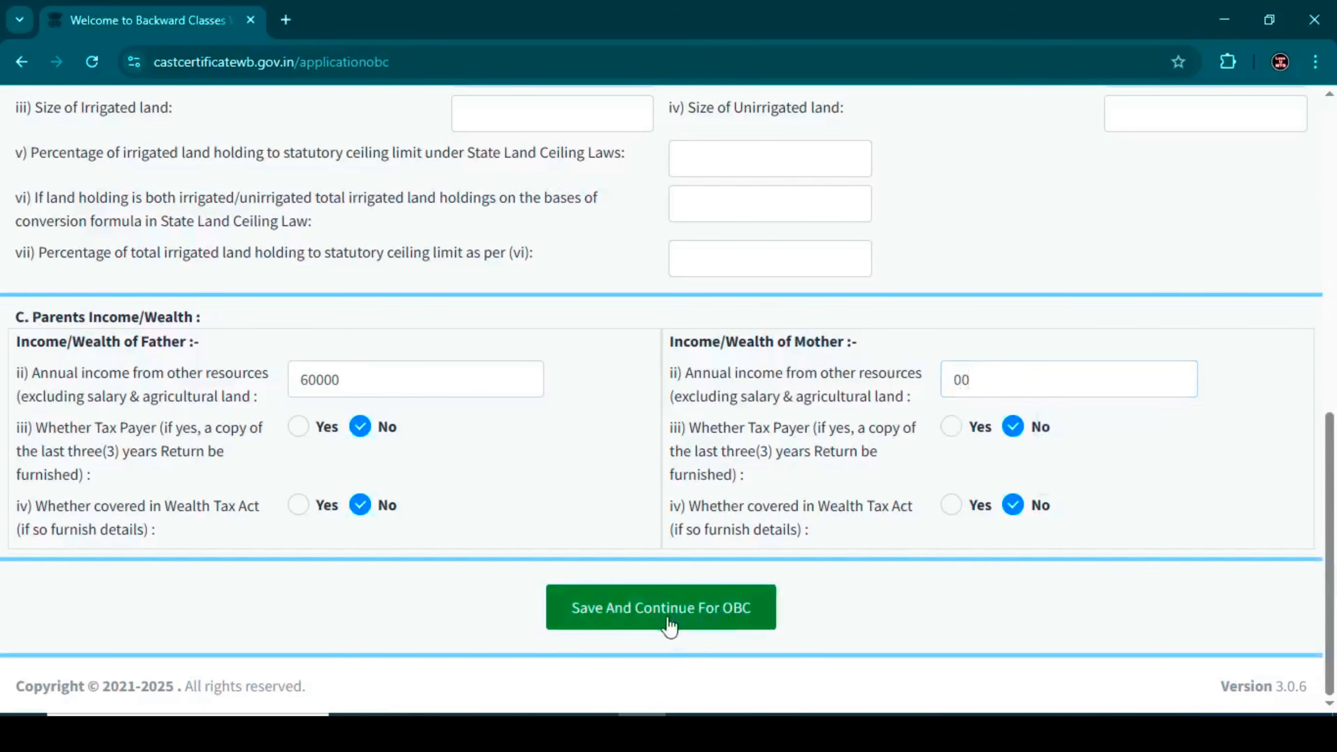
click(633, 611)
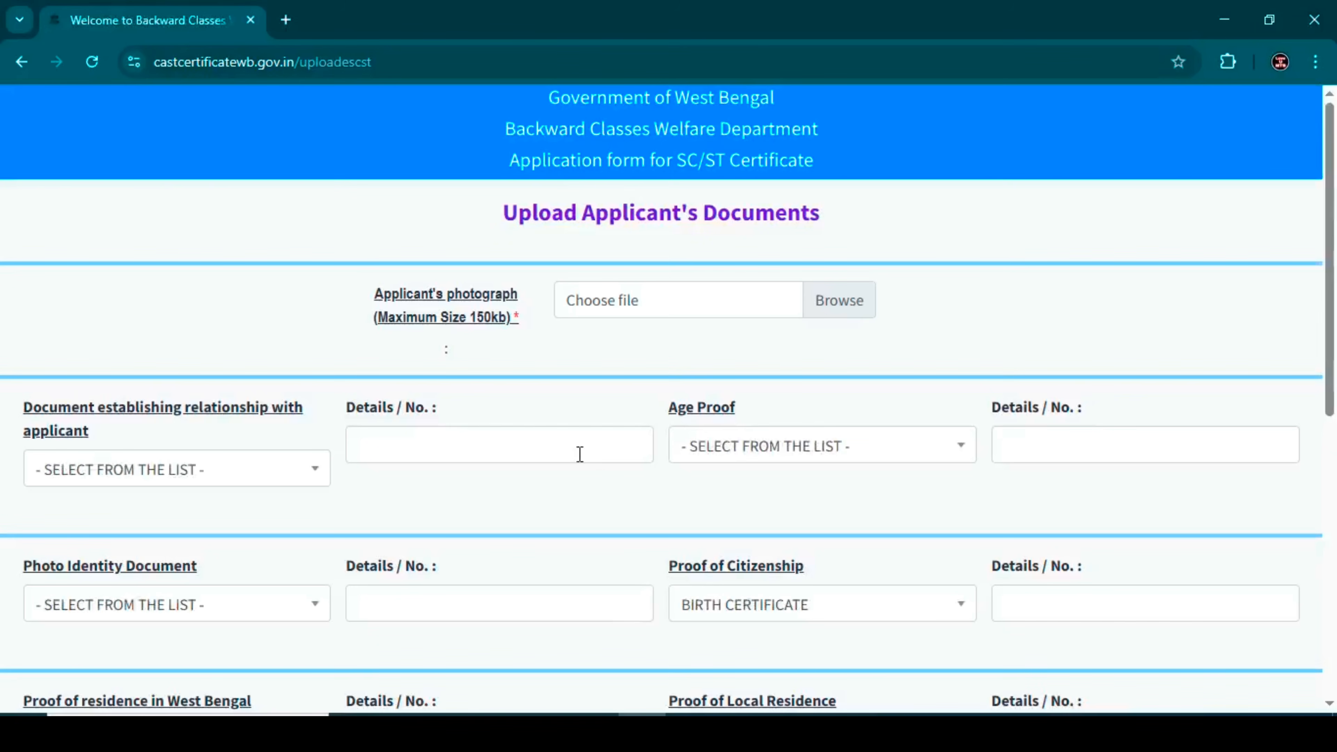
- Examine the applicant's document upload page and the requirements for the applicant's photograph
scroll(505, 335, down, 2)
scroll(504, 335, up, 2)
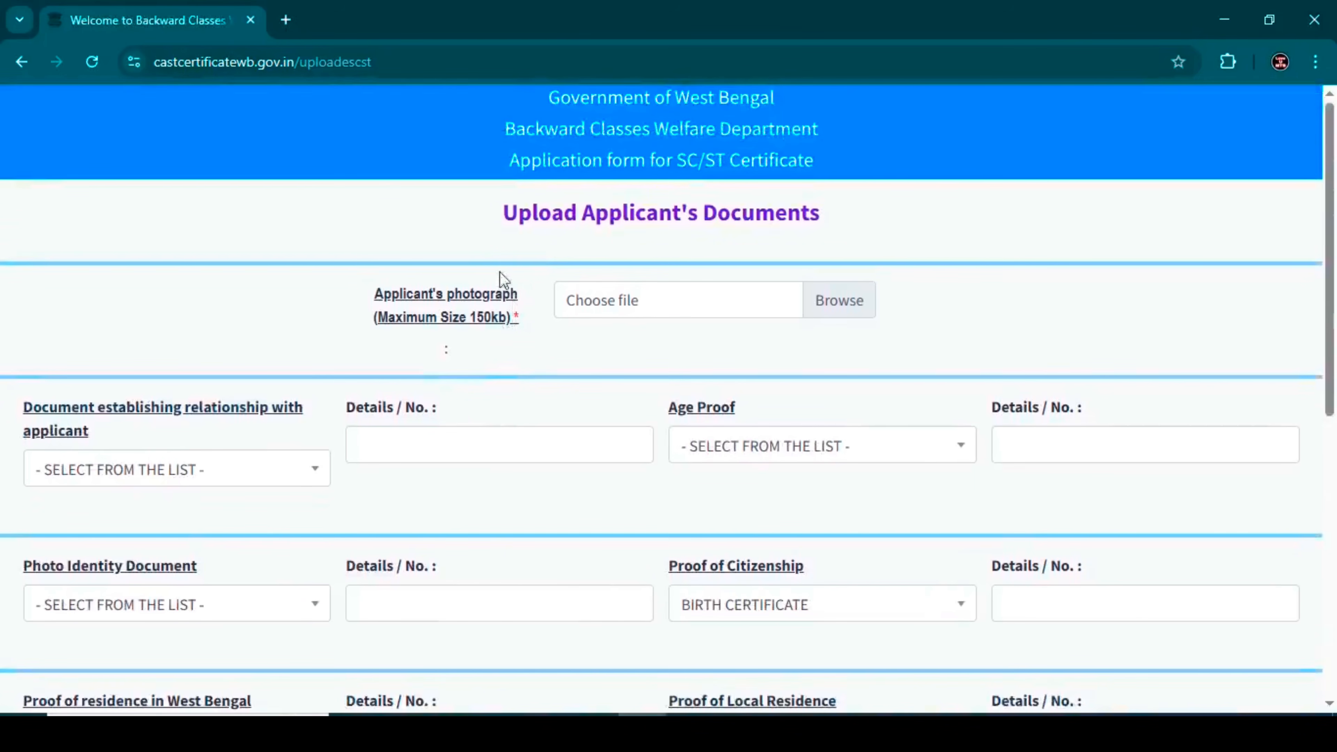
drag(504, 213, 863, 239)
click(863, 239)
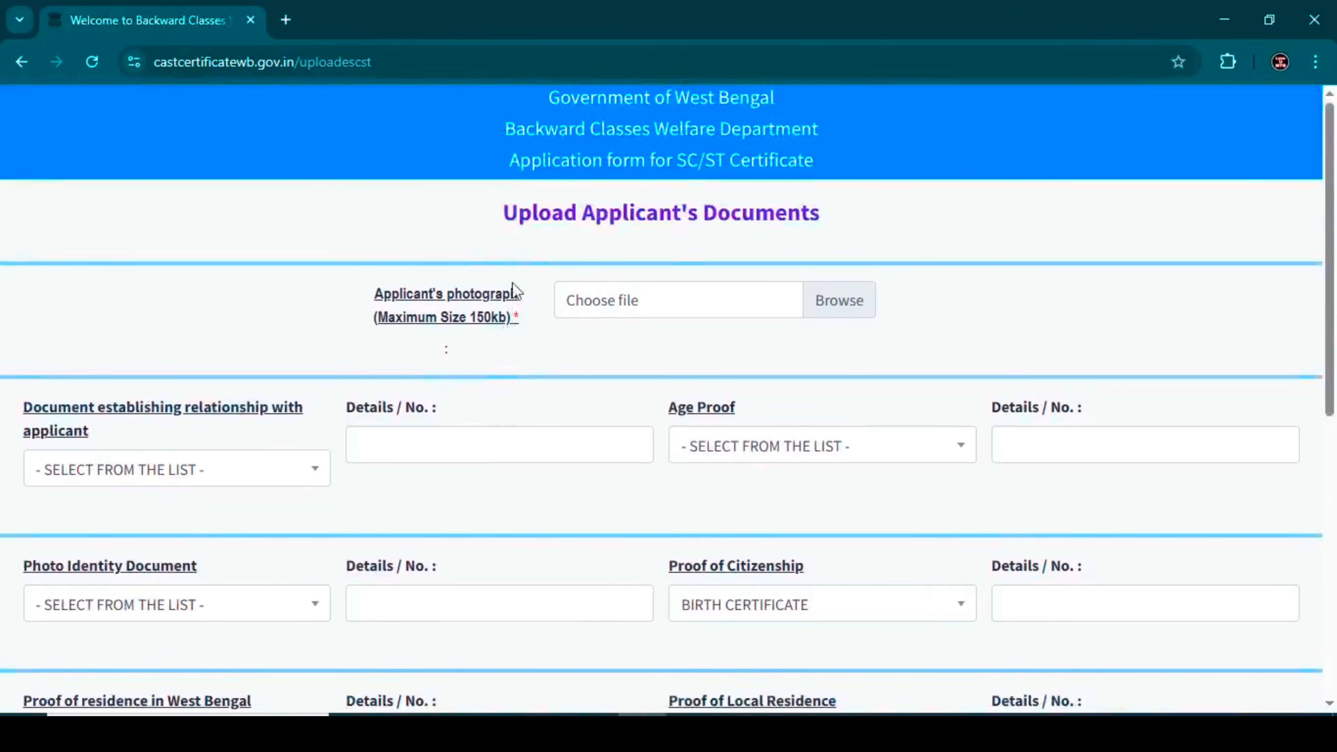
drag(373, 298, 547, 302)
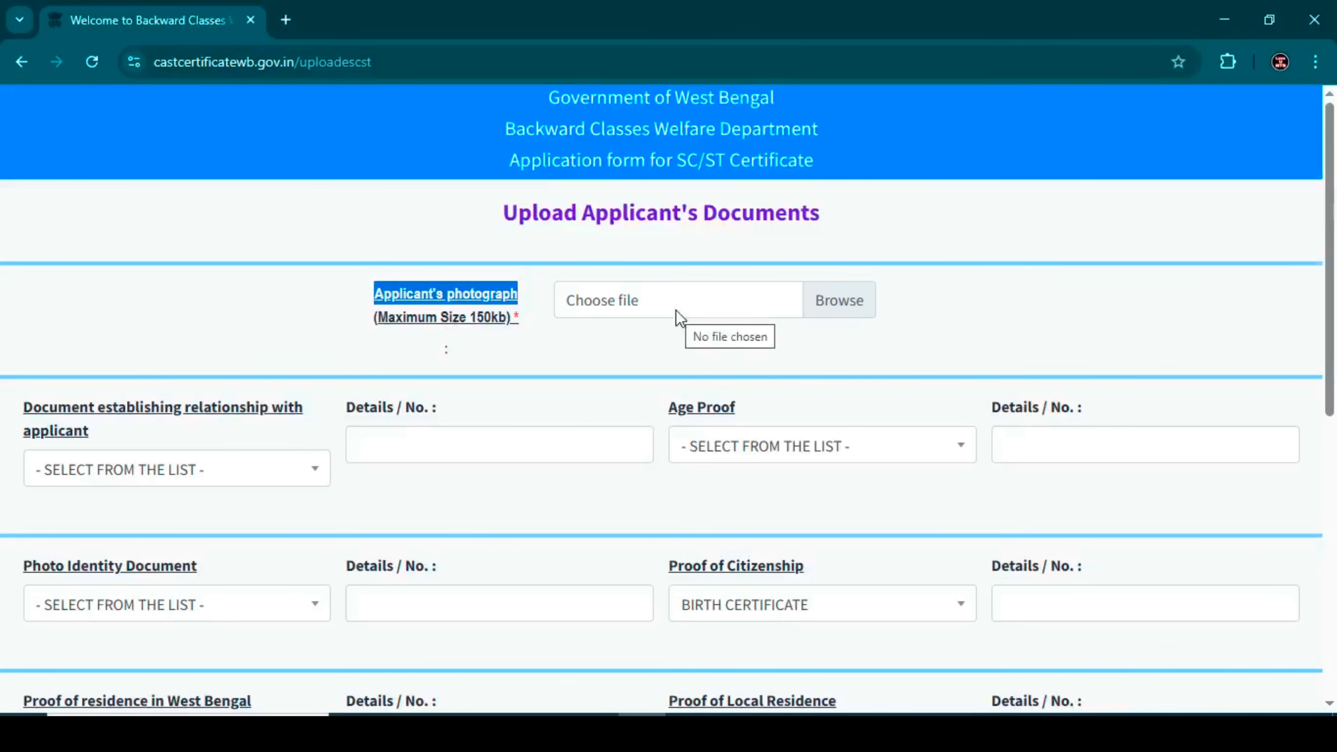
- Choose BLOOD RELATION CHART as the document establishing relationship with the applicant and AADHAR CARD as the age proof
scroll(676, 309, down, 2)
scroll(599, 310, down, 1)
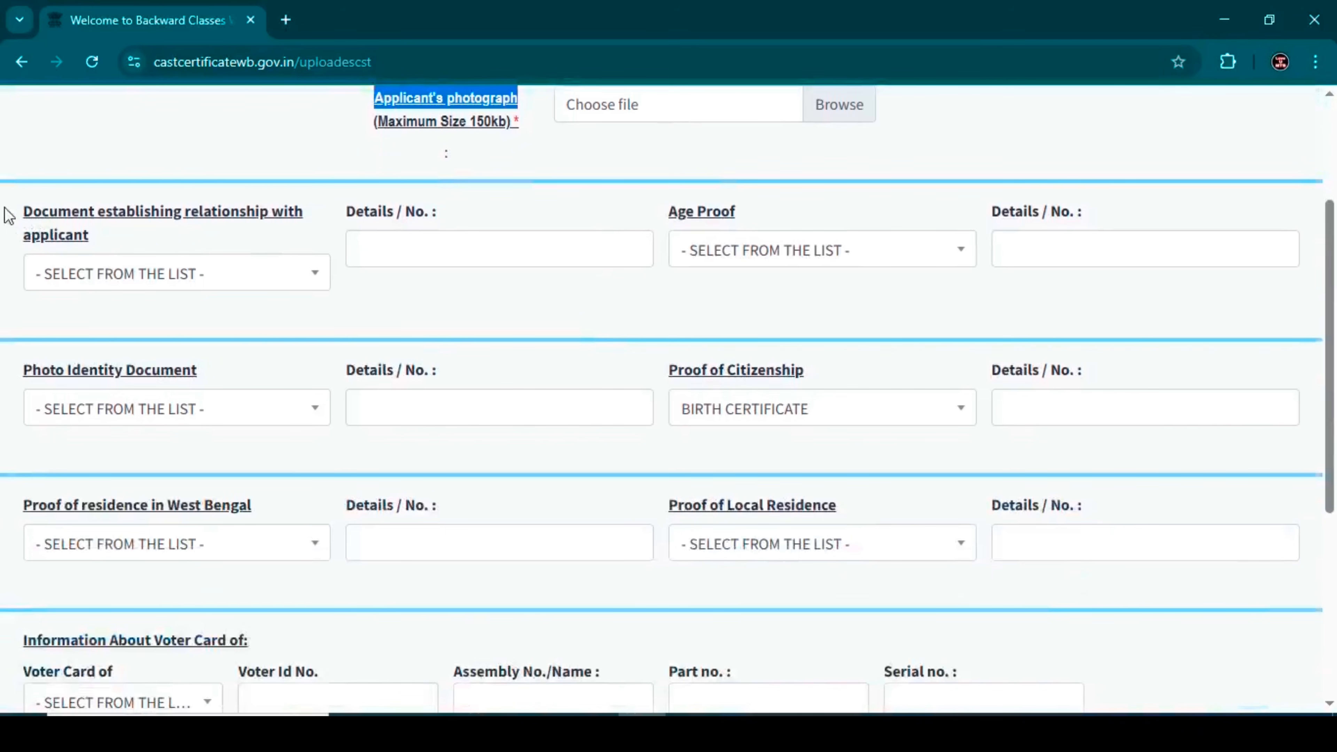
drag(5, 213, 143, 232)
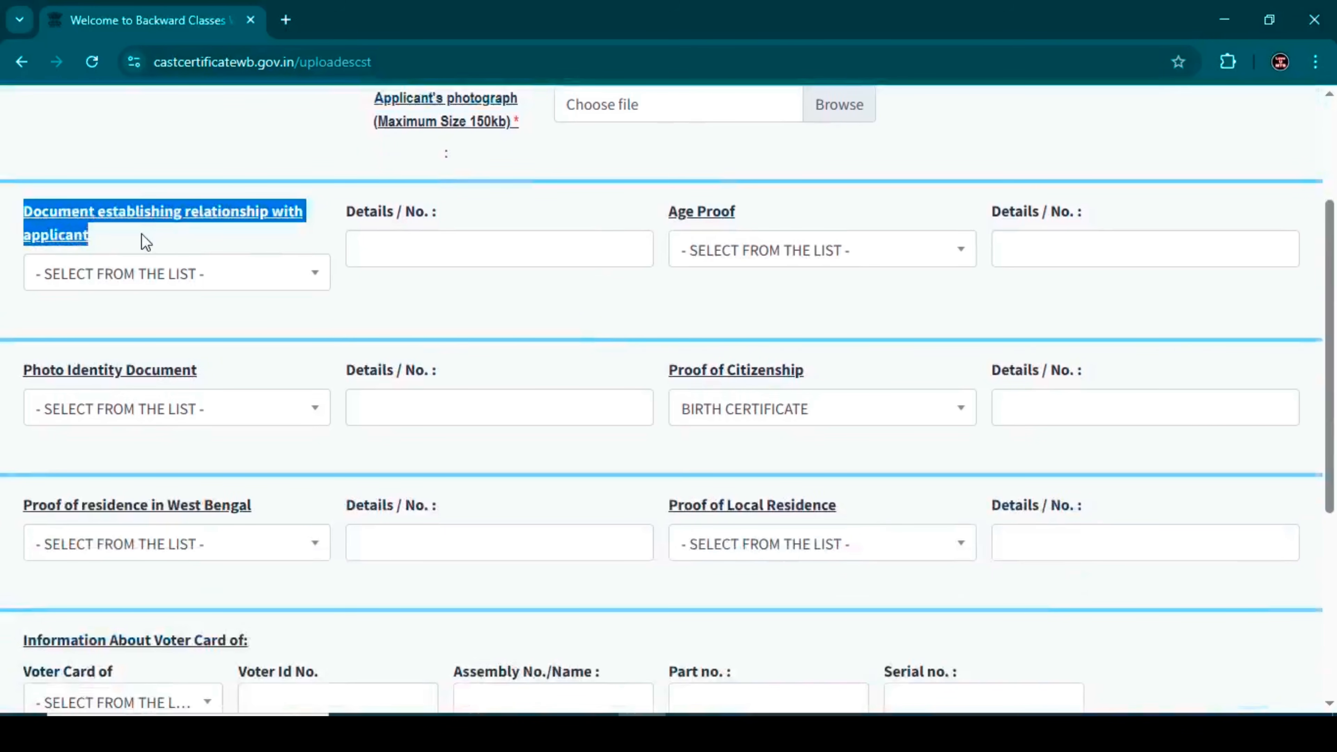
click(155, 282)
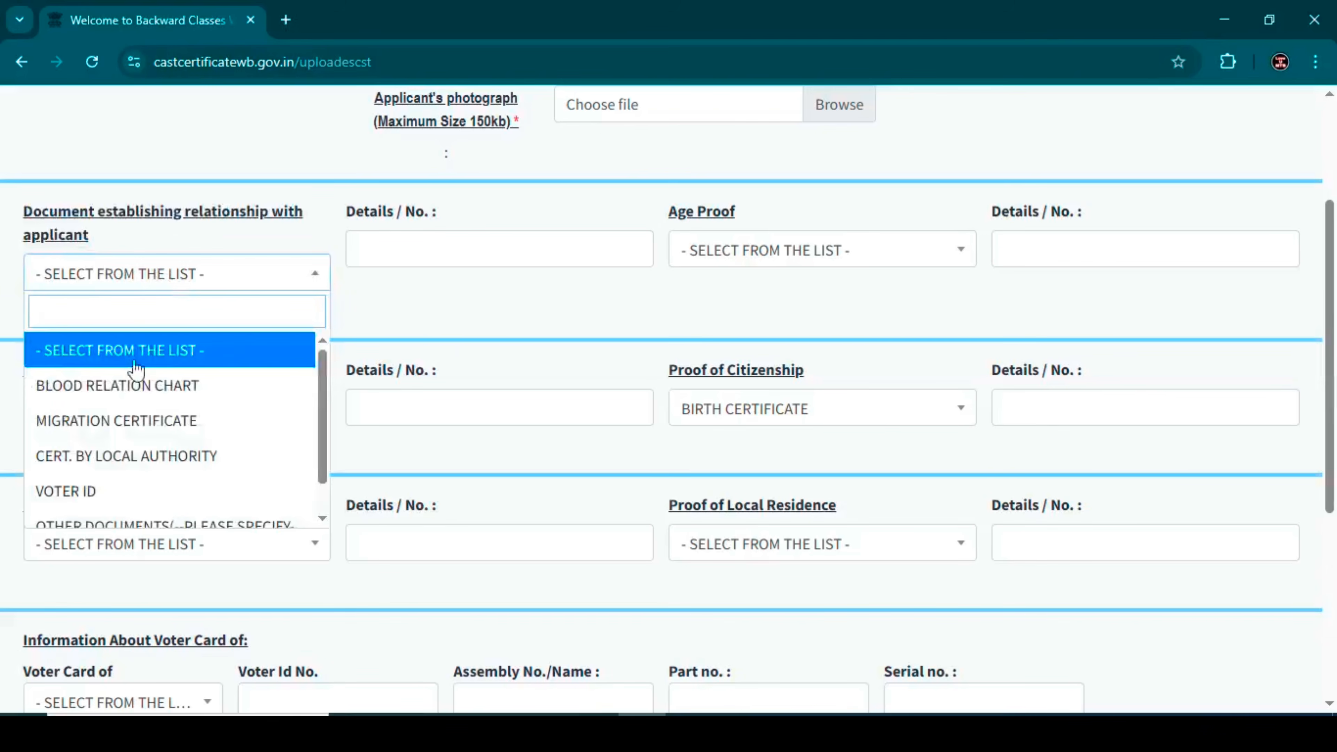
click(203, 387)
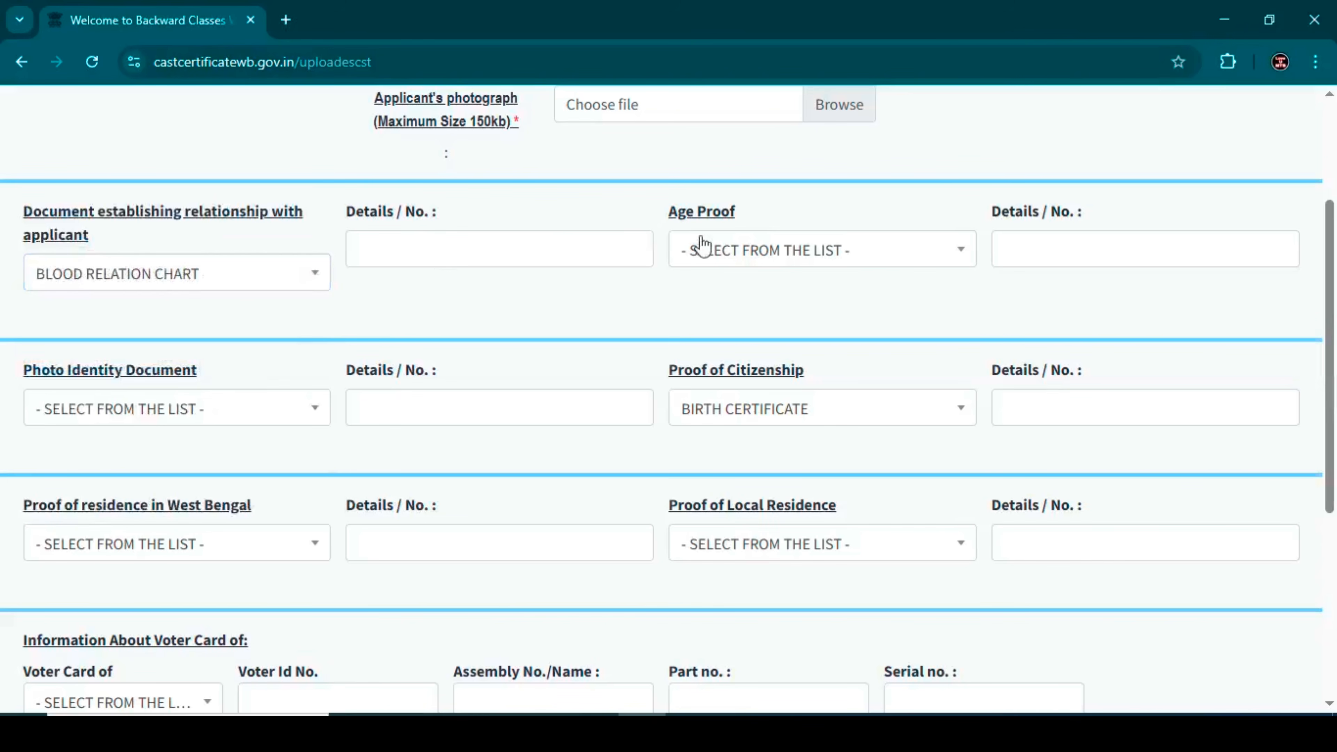
click(684, 249)
click(714, 446)
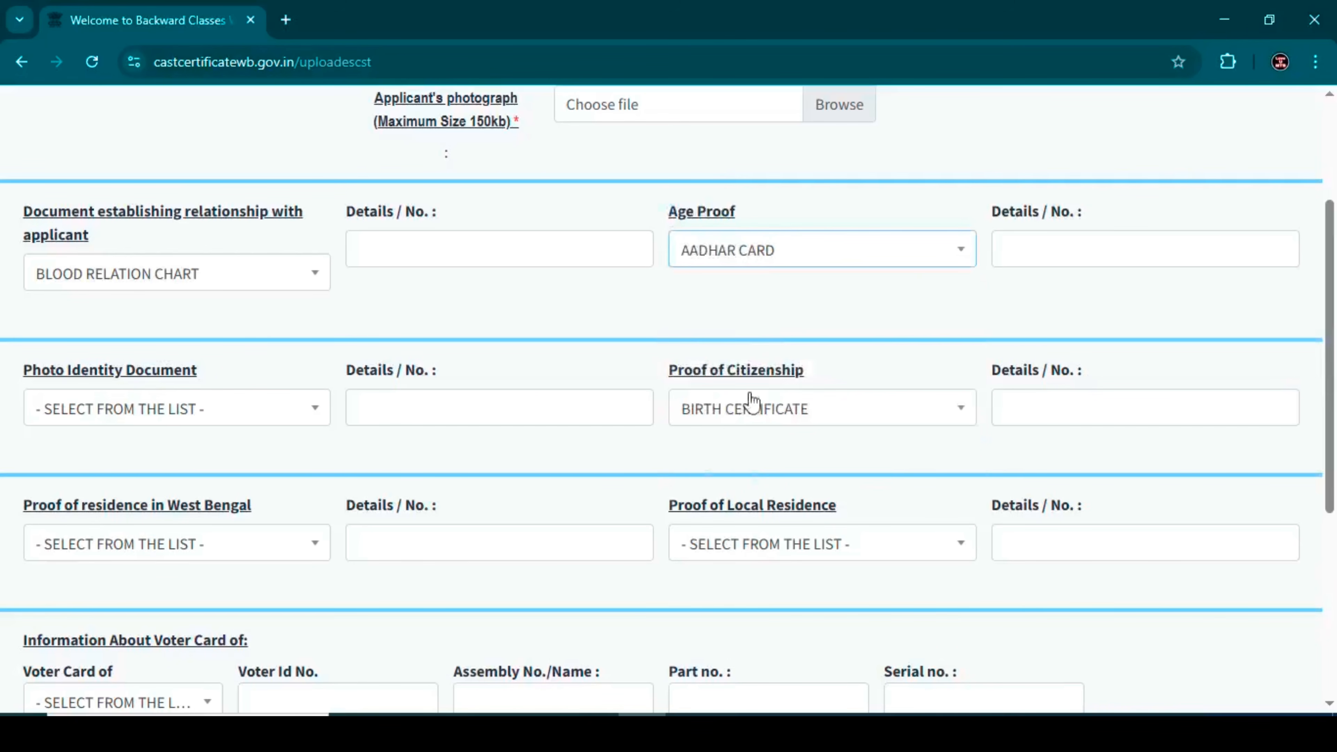
drag(999, 229, 1095, 205)
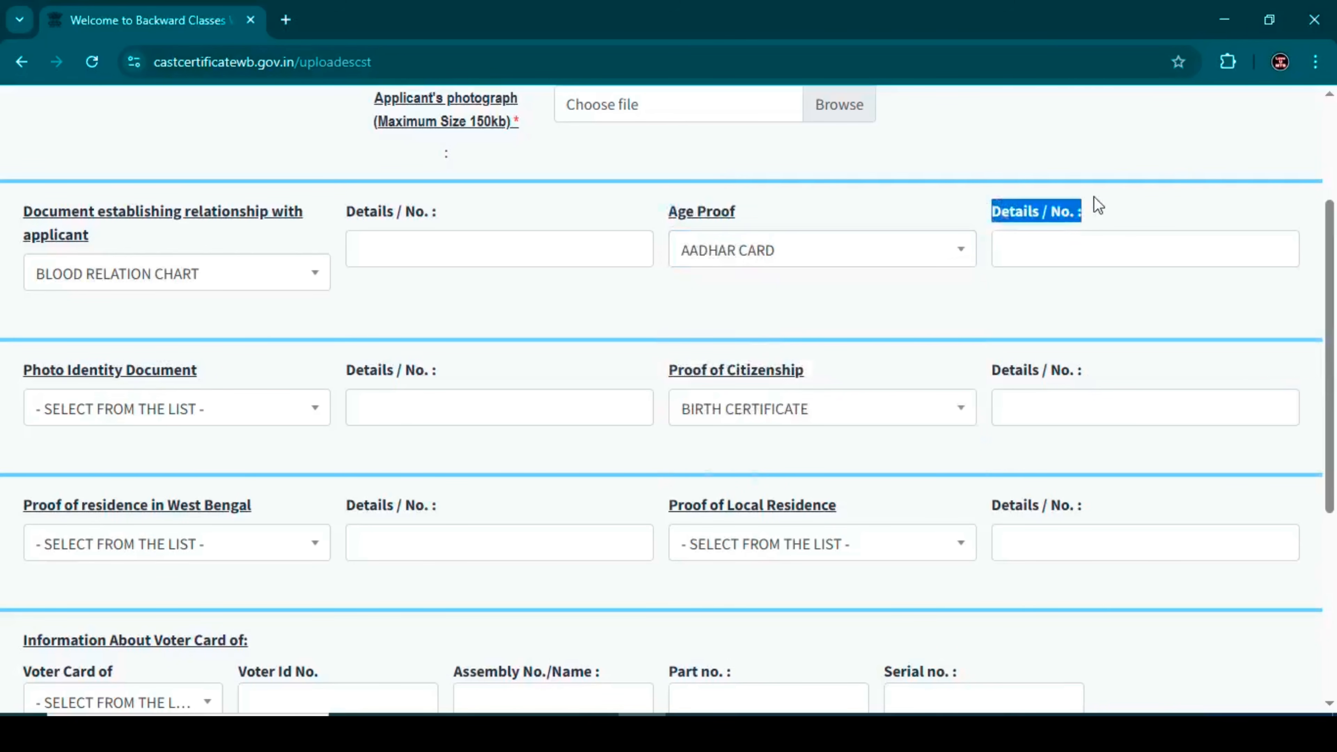
- Choose AADHAR CARD as the applicant's photo identity document
drag(24, 371, 215, 369)
click(218, 410)
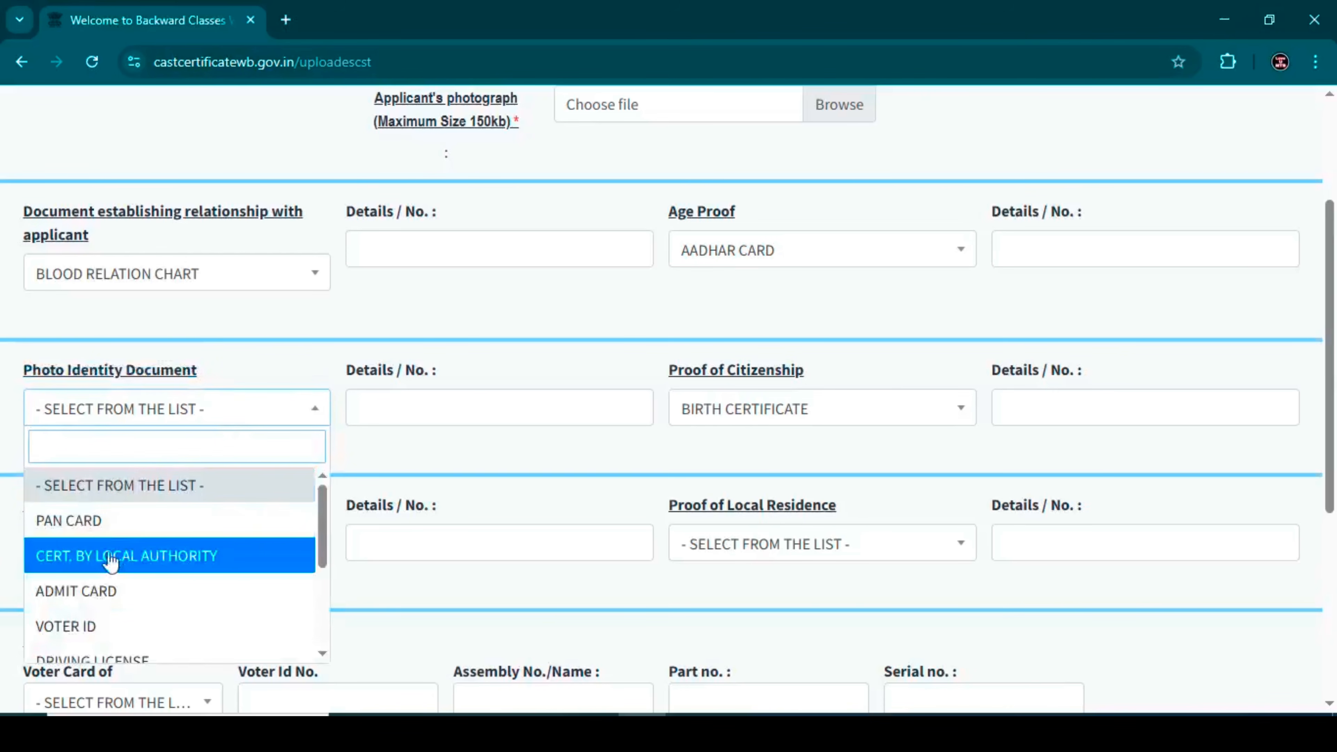
scroll(105, 561, down, 3)
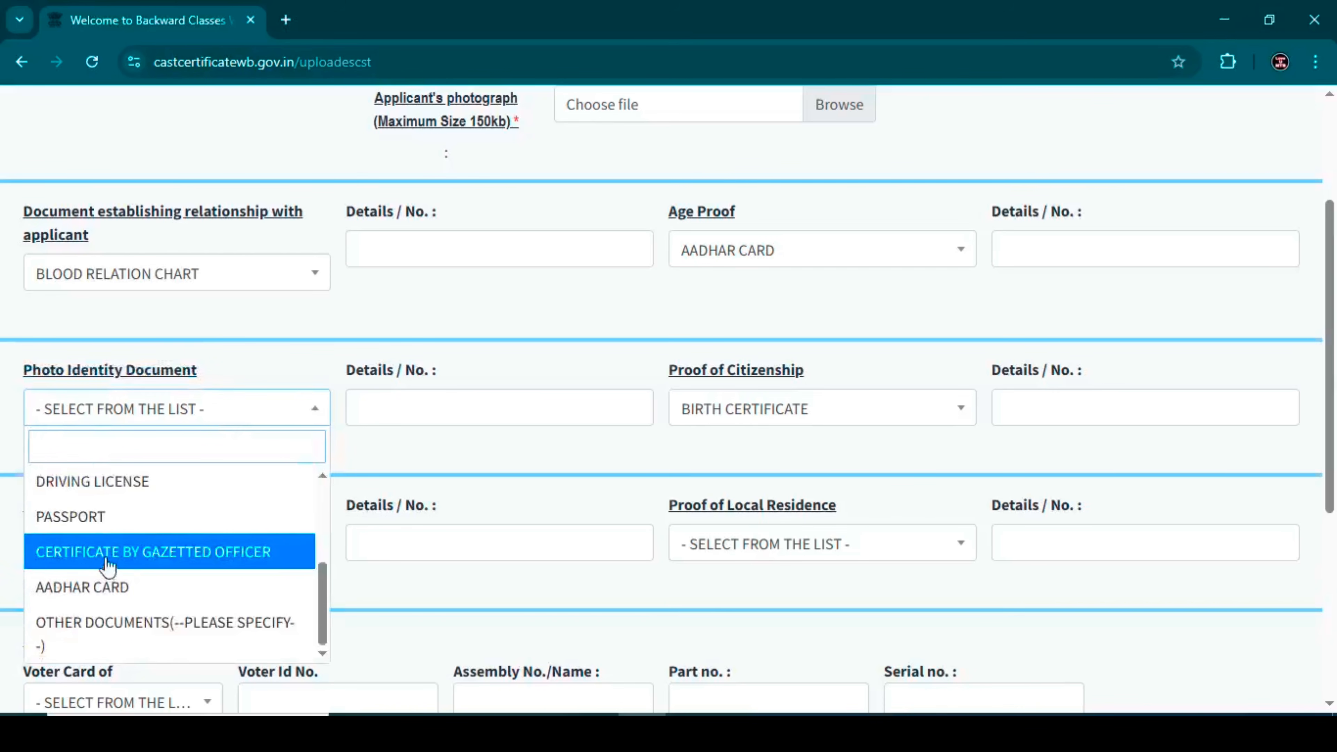
scroll(104, 553, up, 3)
scroll(93, 556, down, 2)
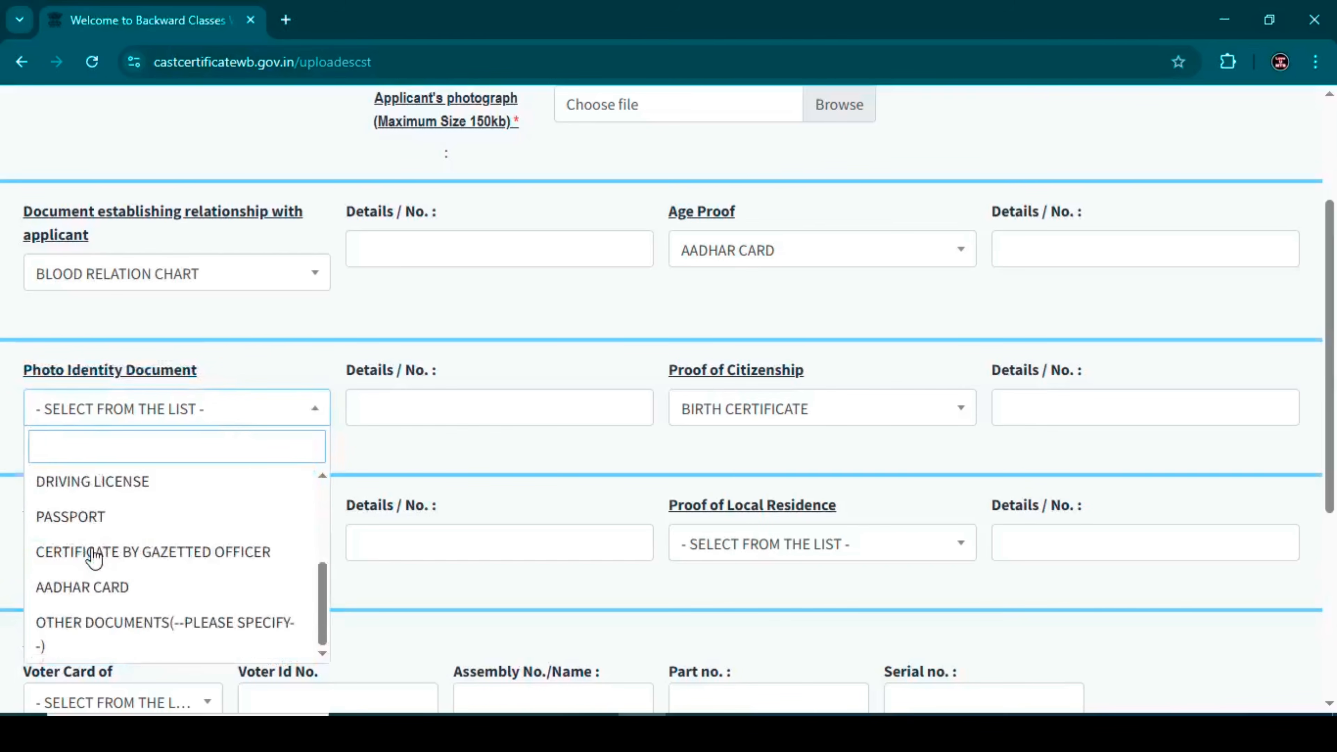
click(94, 585)
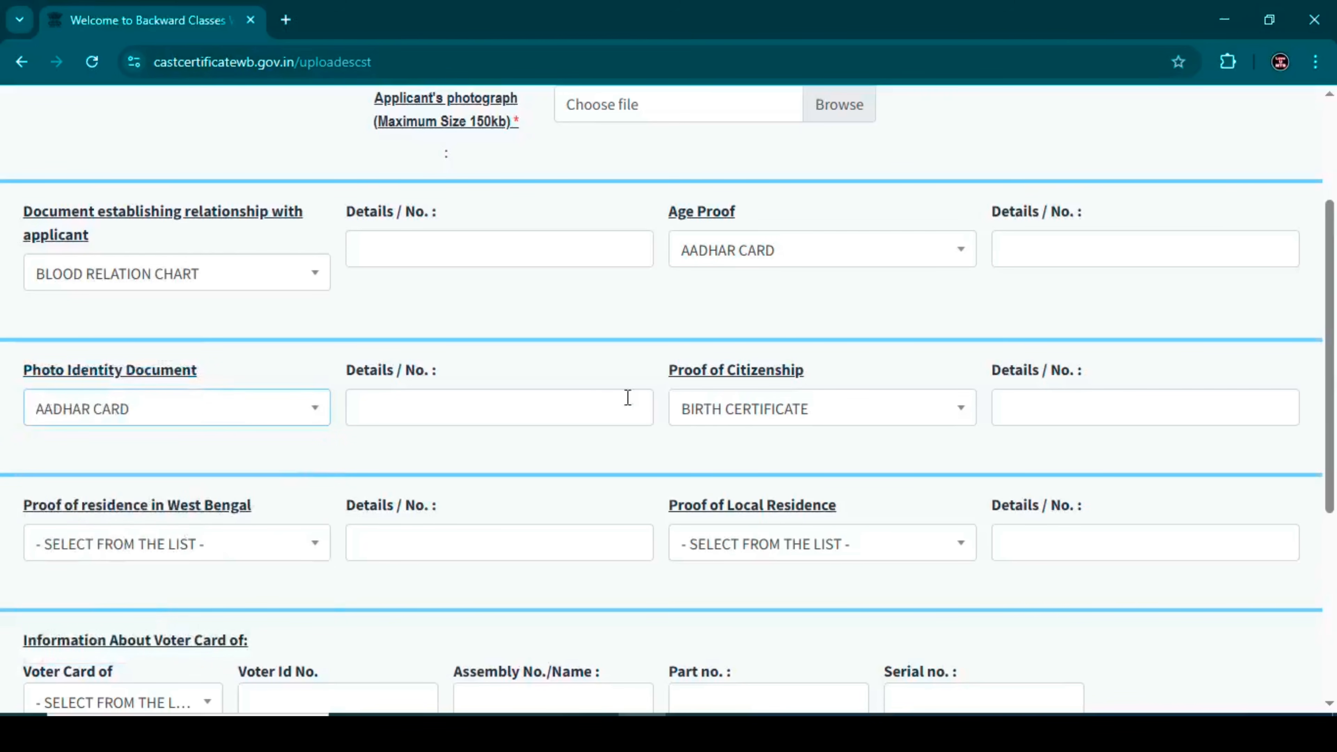
- Change the proof of citizenship to RATION CARD
drag(659, 379, 821, 374)
click(823, 408)
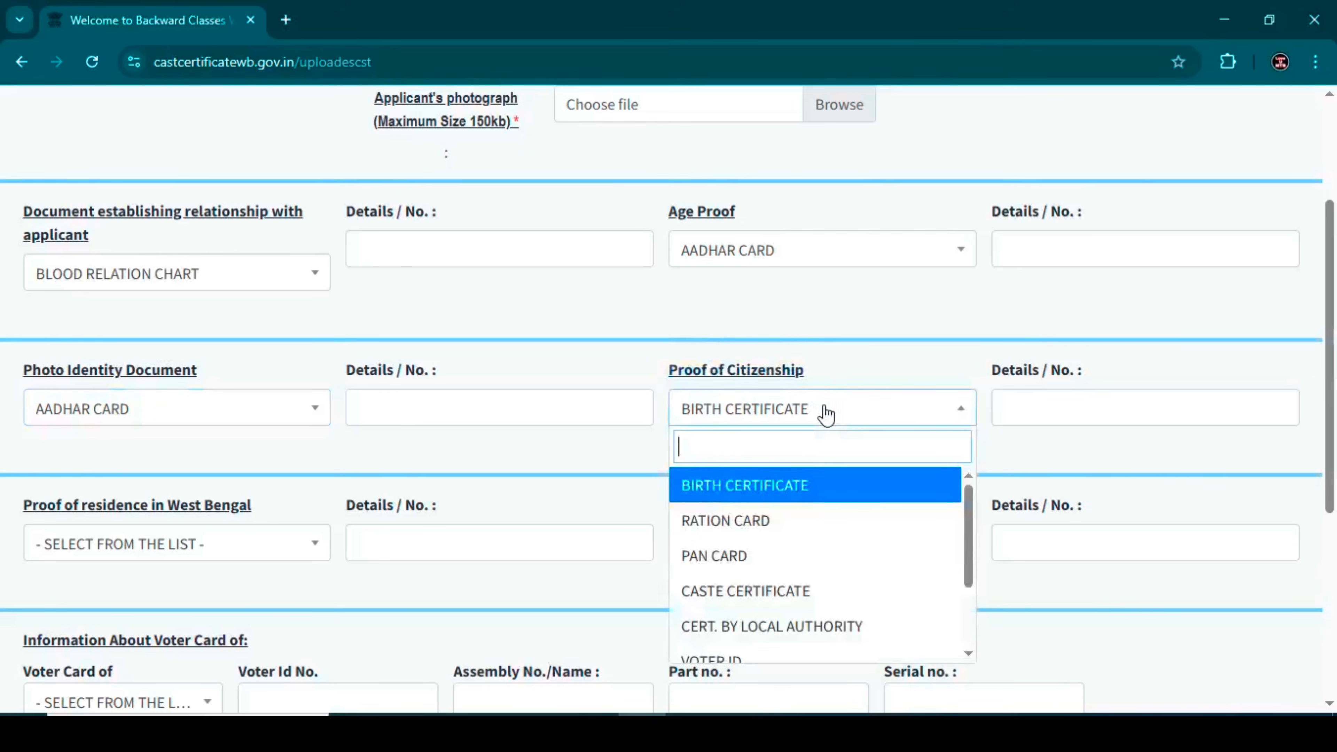
scroll(800, 525, down, 2)
scroll(799, 527, up, 2)
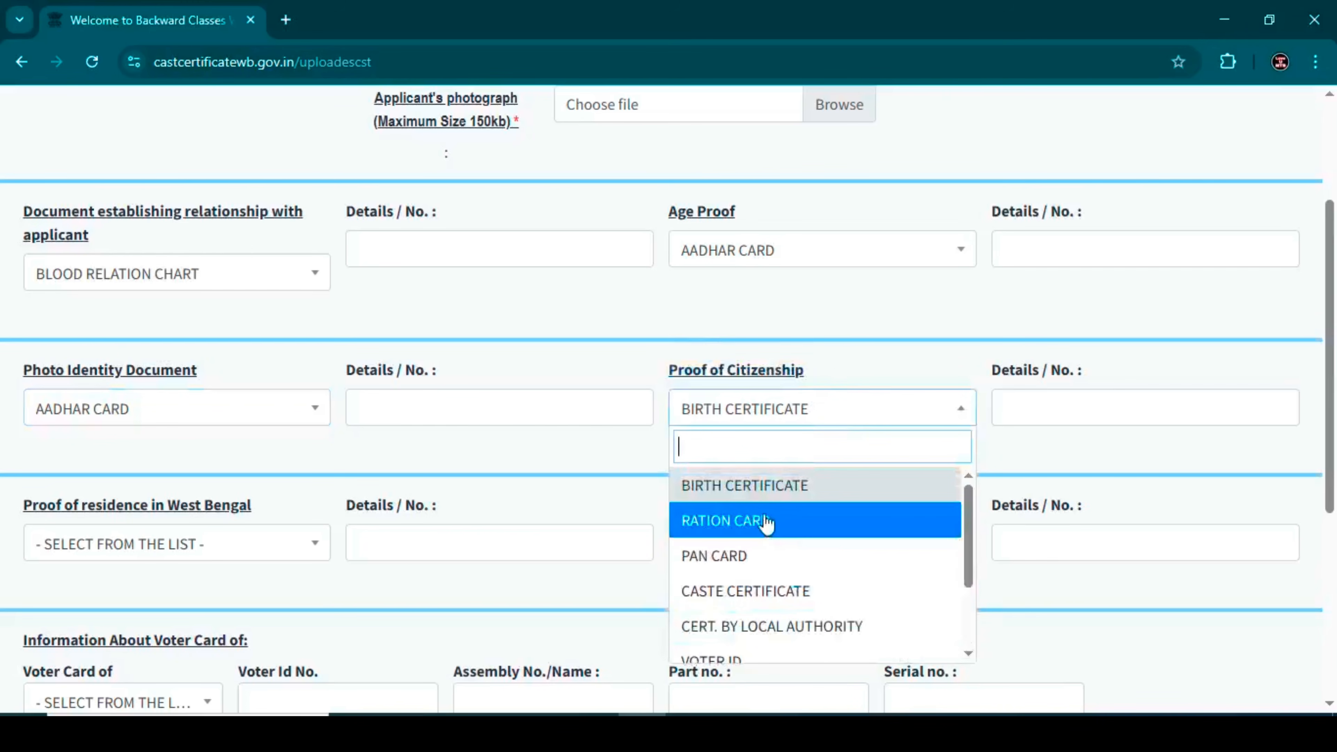
click(768, 524)
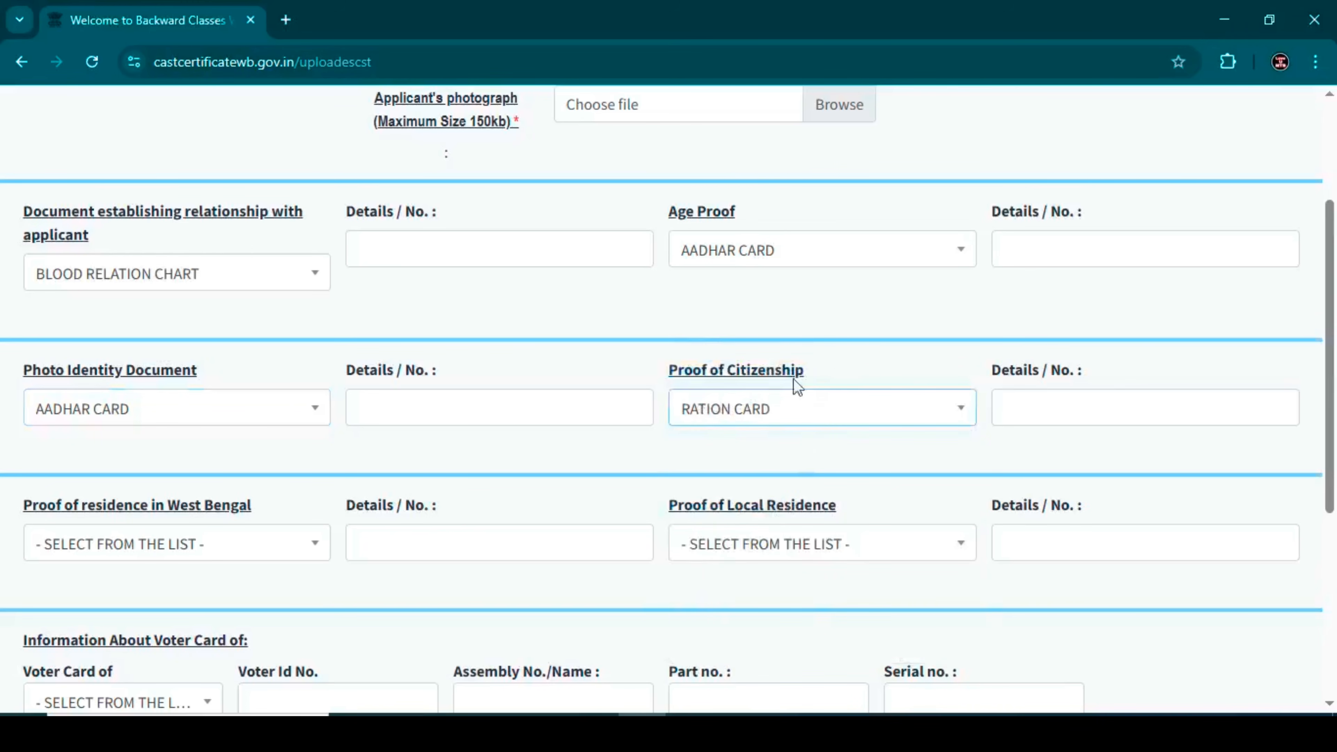
drag(989, 370, 1094, 374)
click(1095, 374)
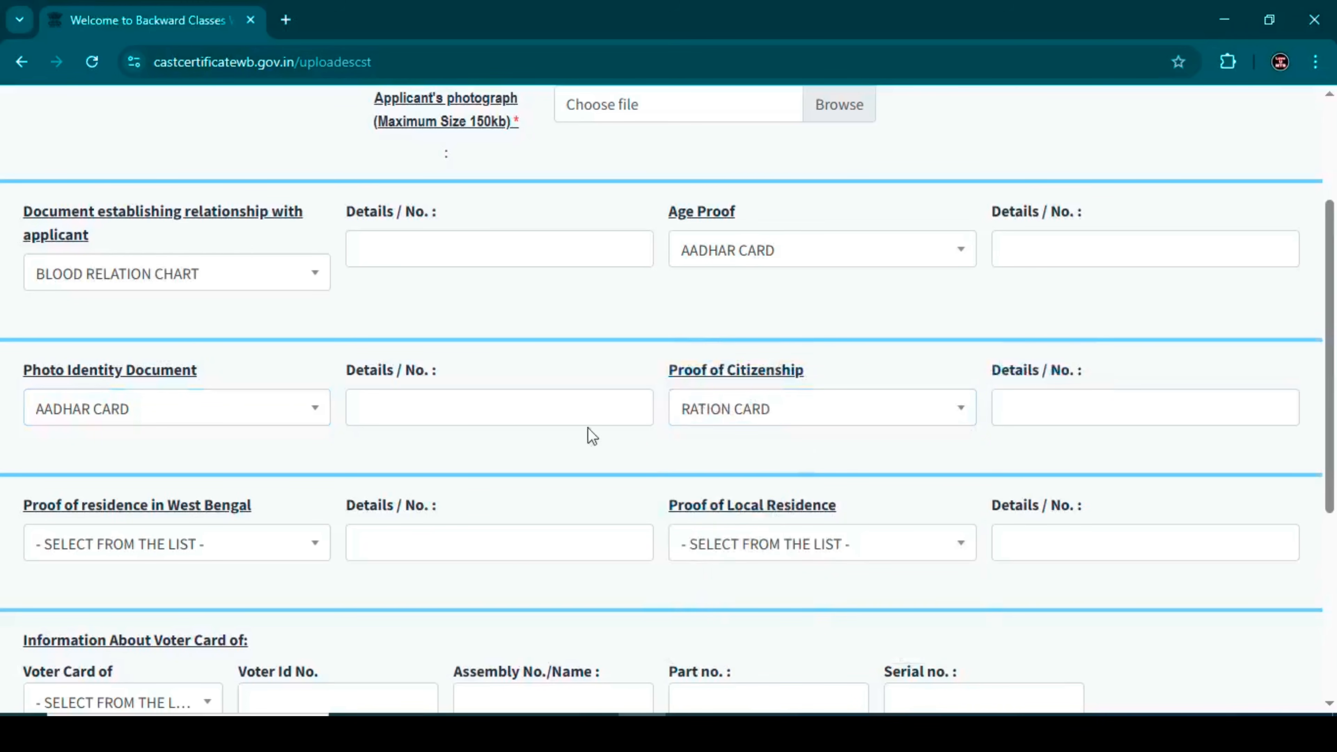
- Choose AADHAR CARD as the proof of residence in West Bengal
scroll(346, 456, down, 2)
drag(9, 414, 272, 403)
click(248, 453)
scroll(132, 589, down, 2)
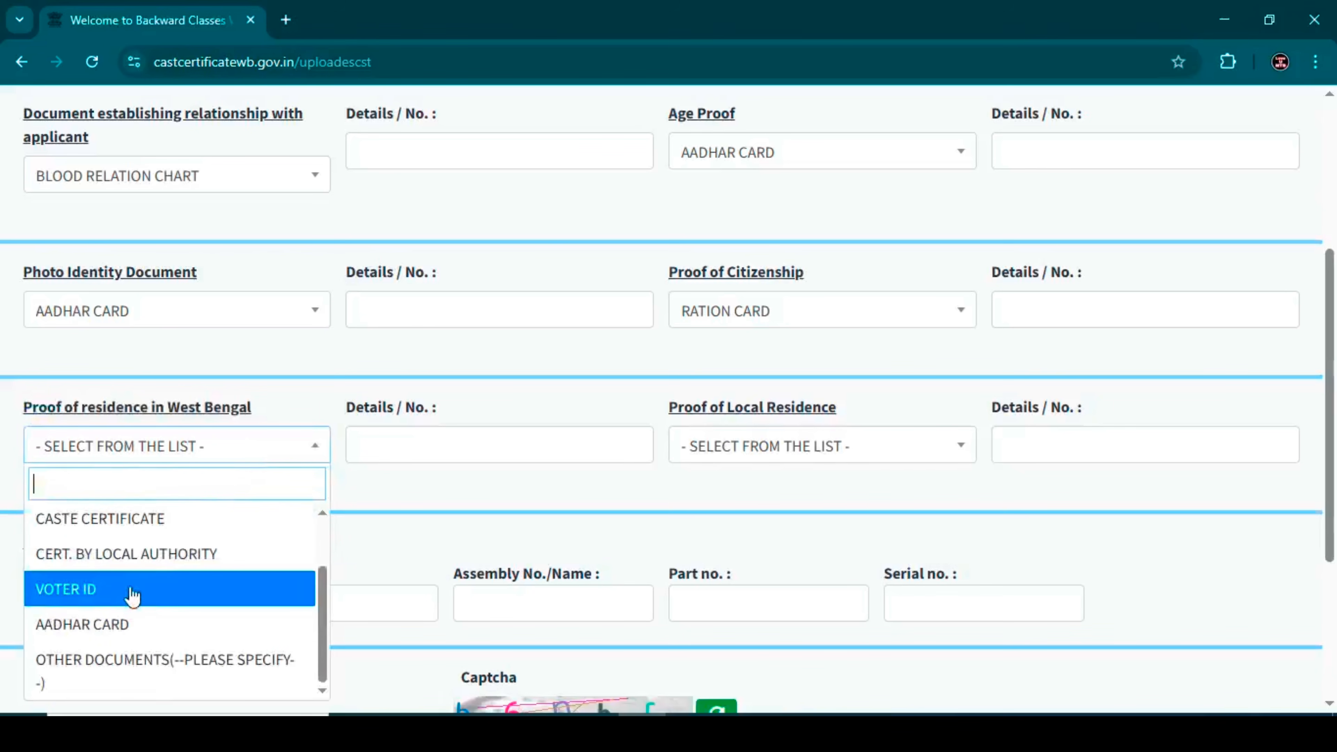
scroll(125, 616, up, 2)
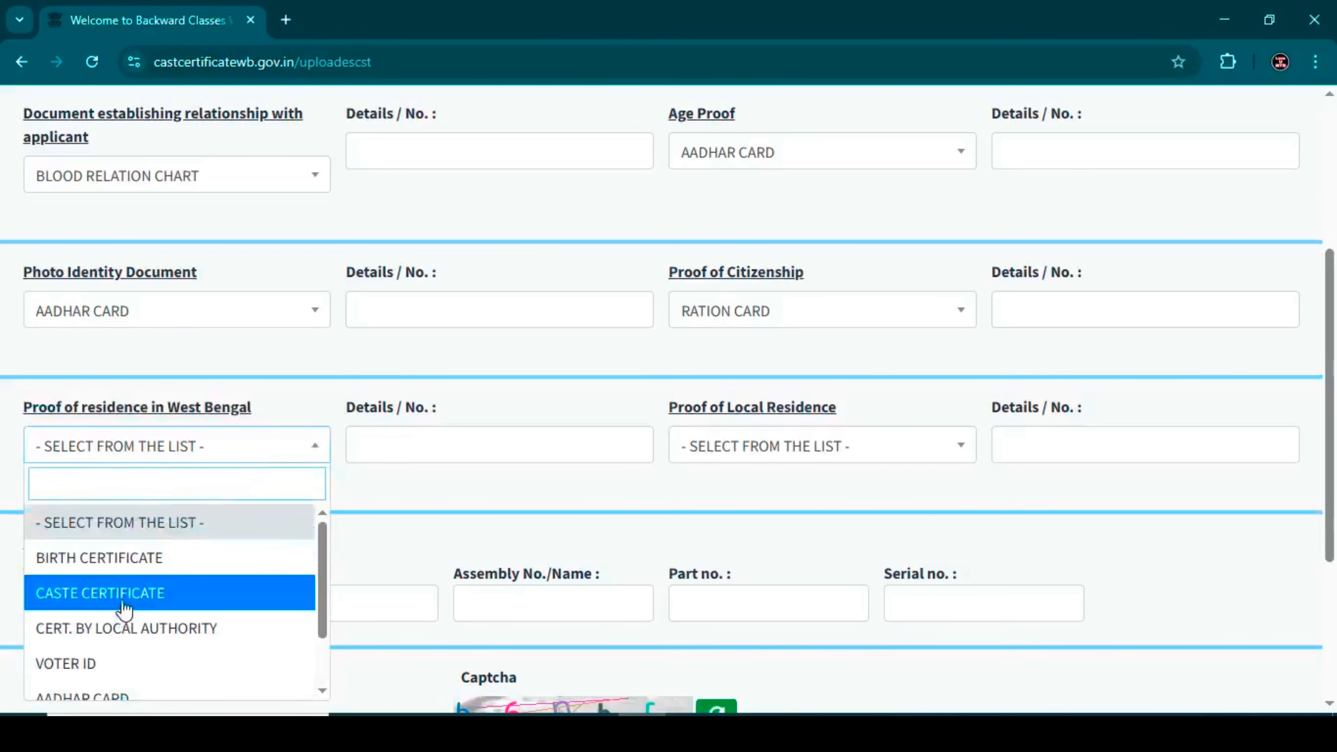
scroll(124, 611, down, 2)
click(117, 624)
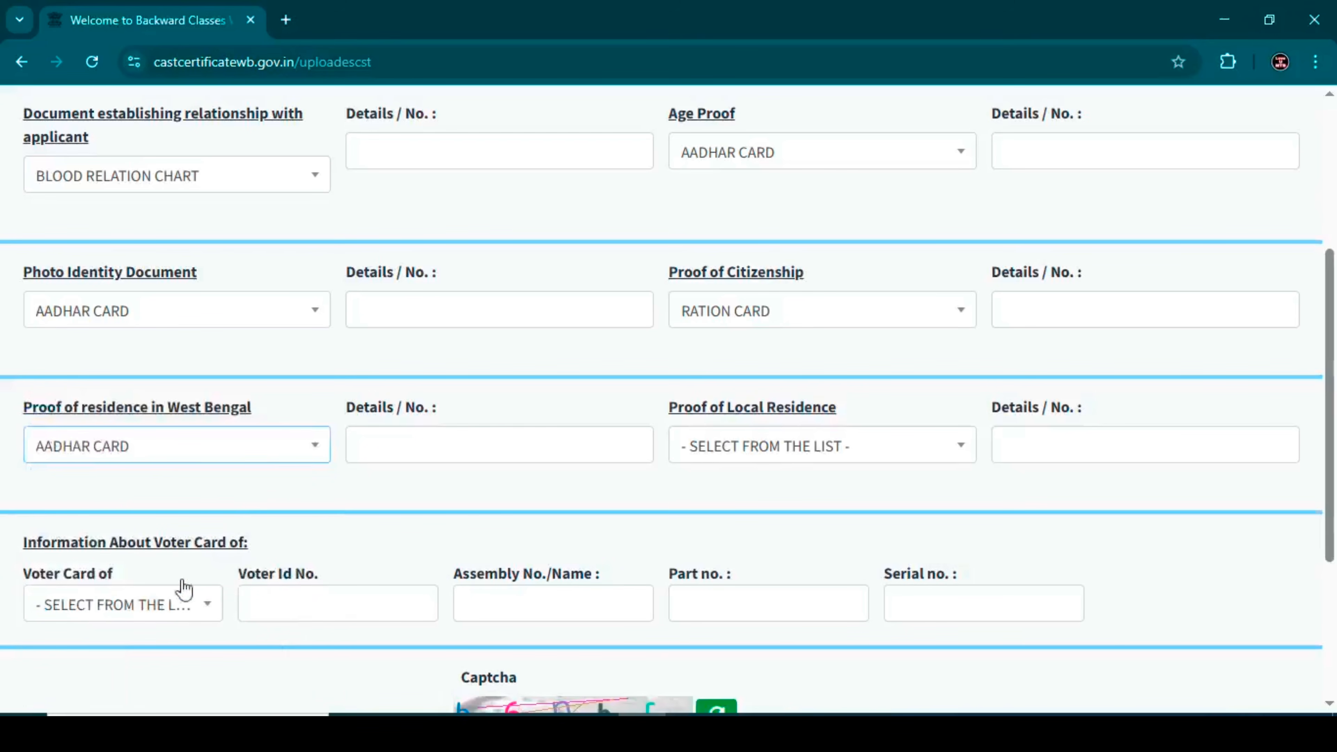
drag(347, 407, 428, 409)
click(448, 411)
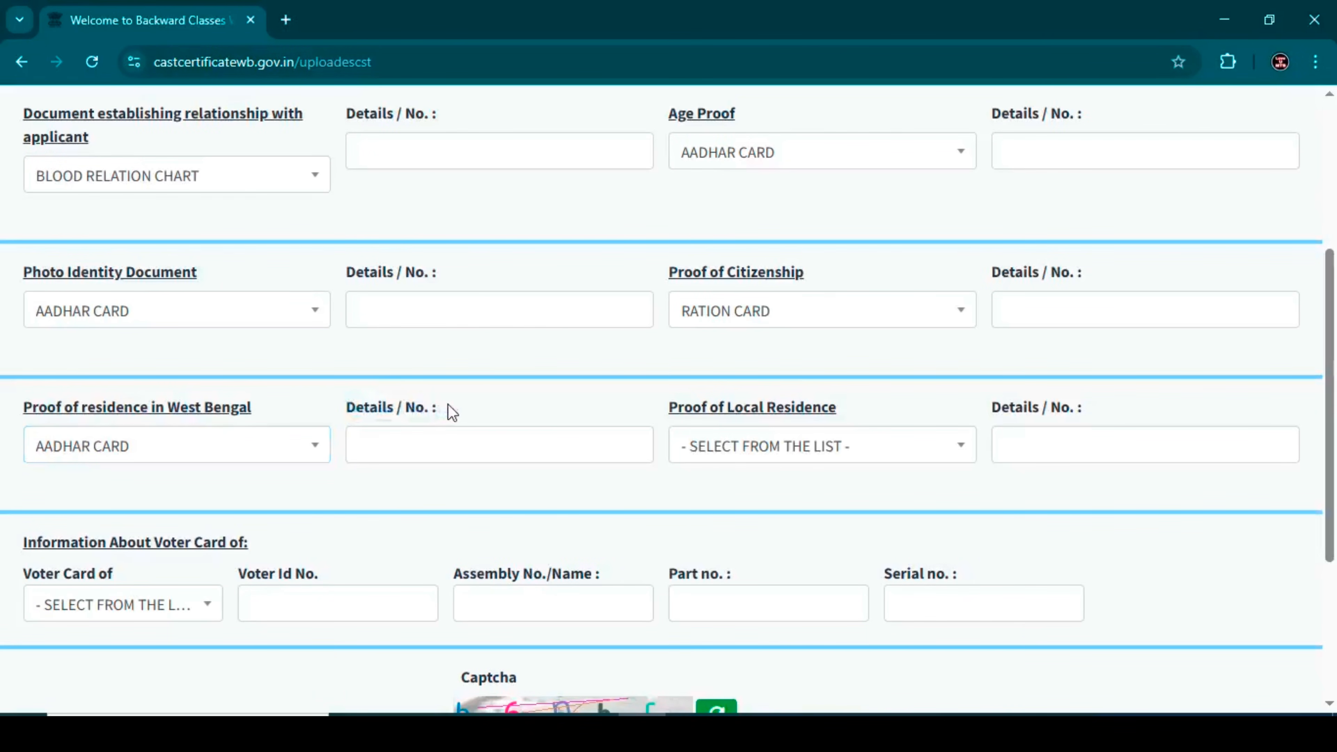
- Choose AADHAR CARD as the proof of local residence
drag(668, 413, 852, 420)
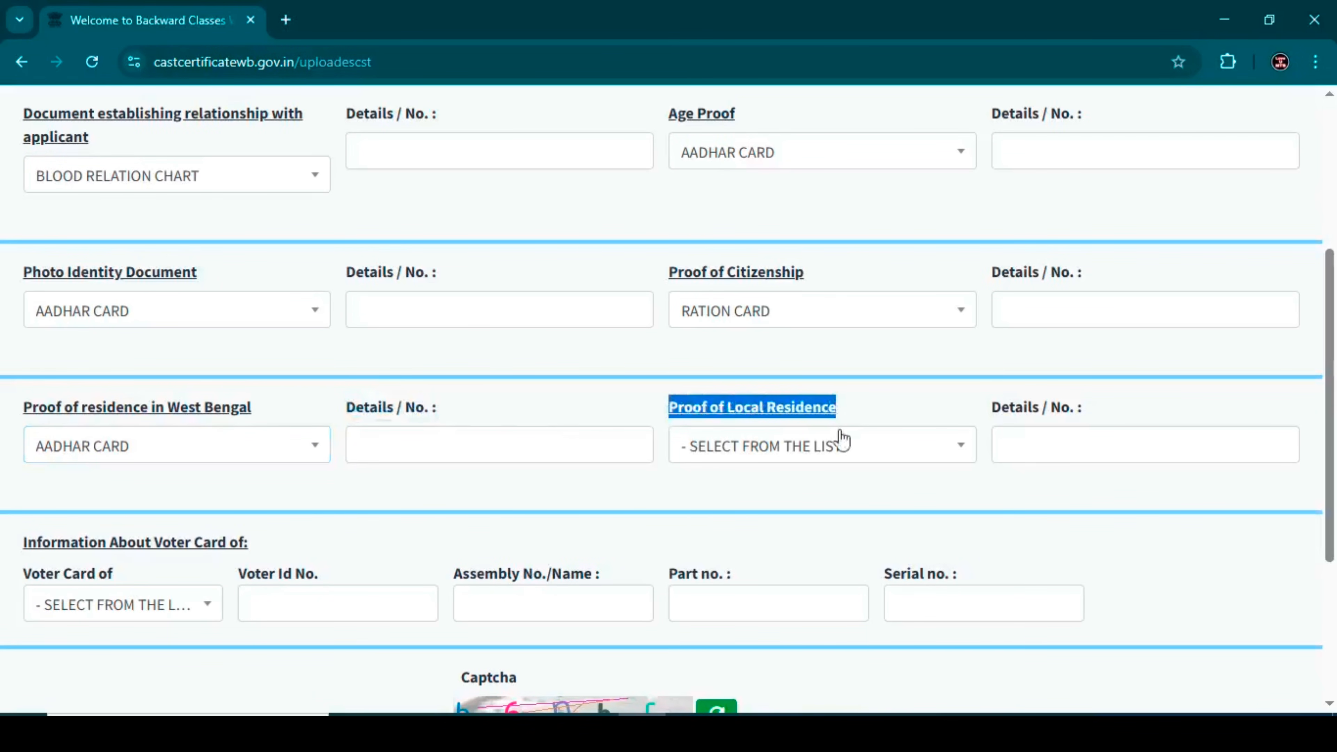
click(824, 463)
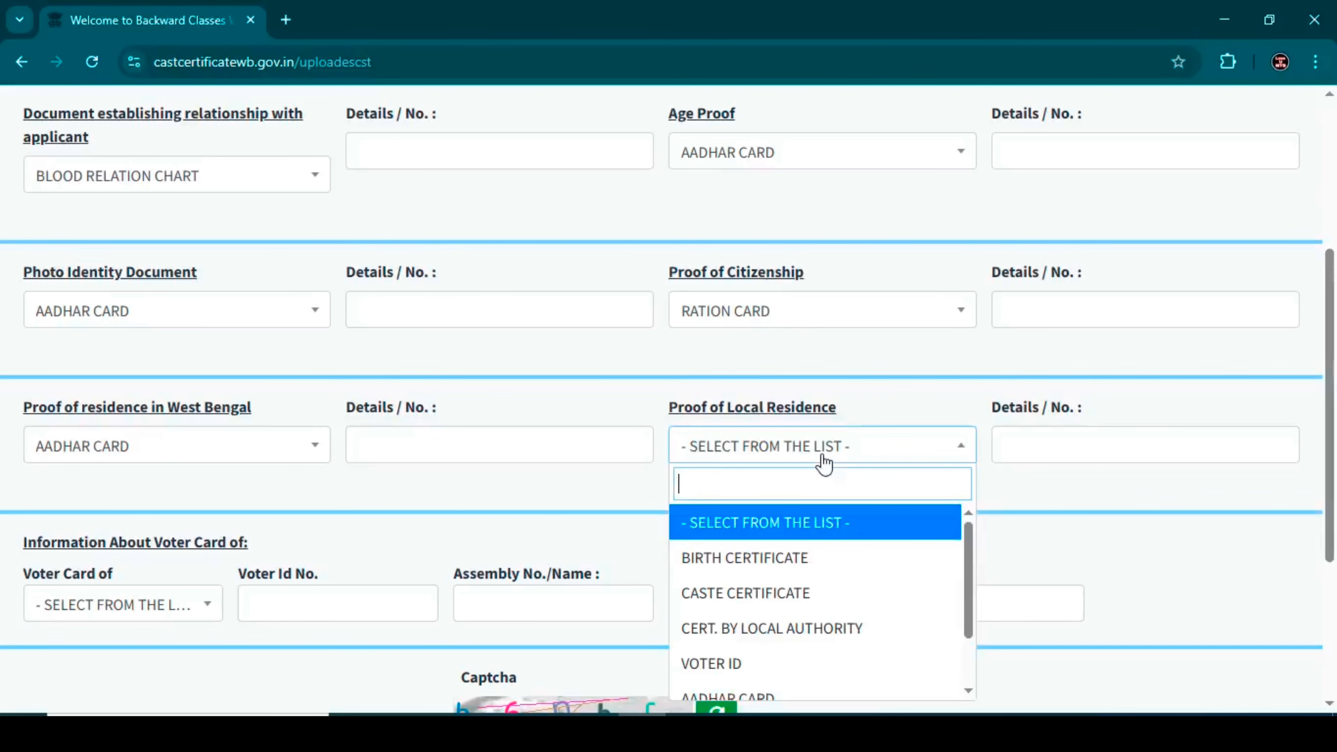
scroll(755, 630, down, 1)
click(758, 632)
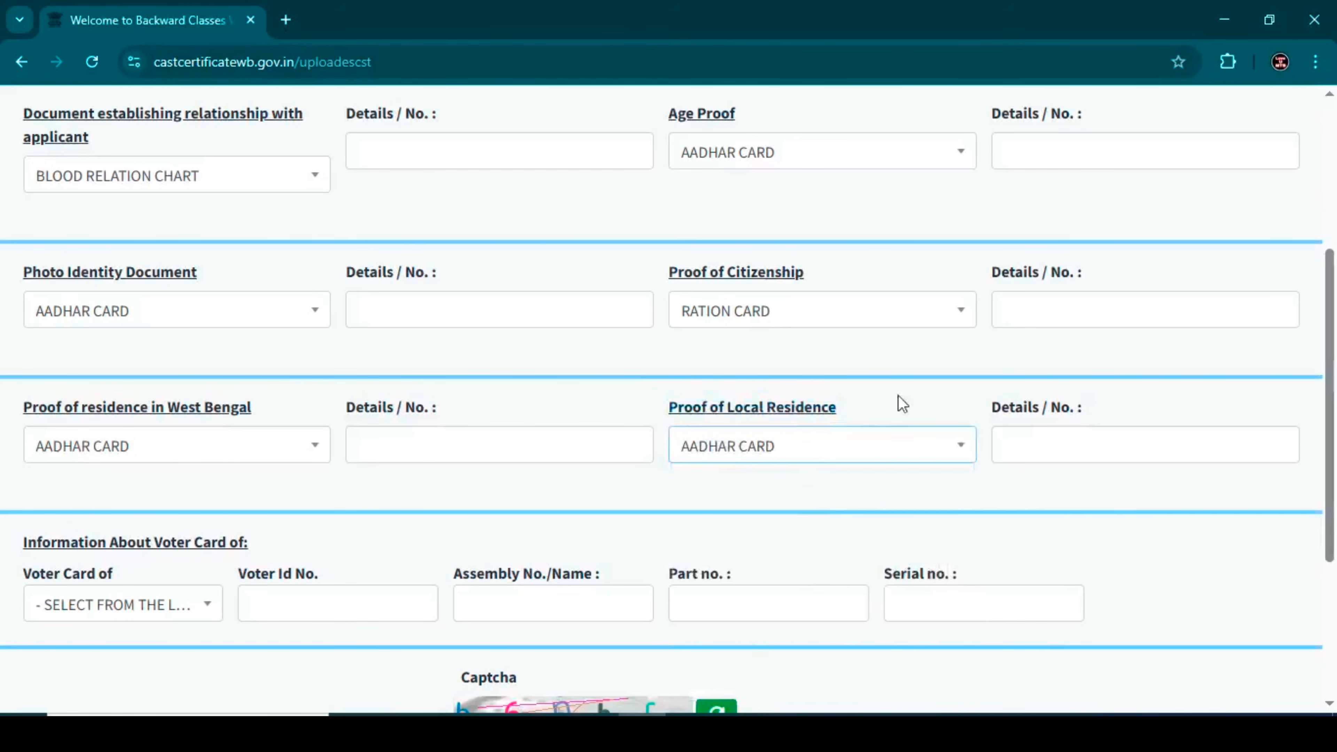
drag(990, 413, 1120, 401)
click(918, 412)
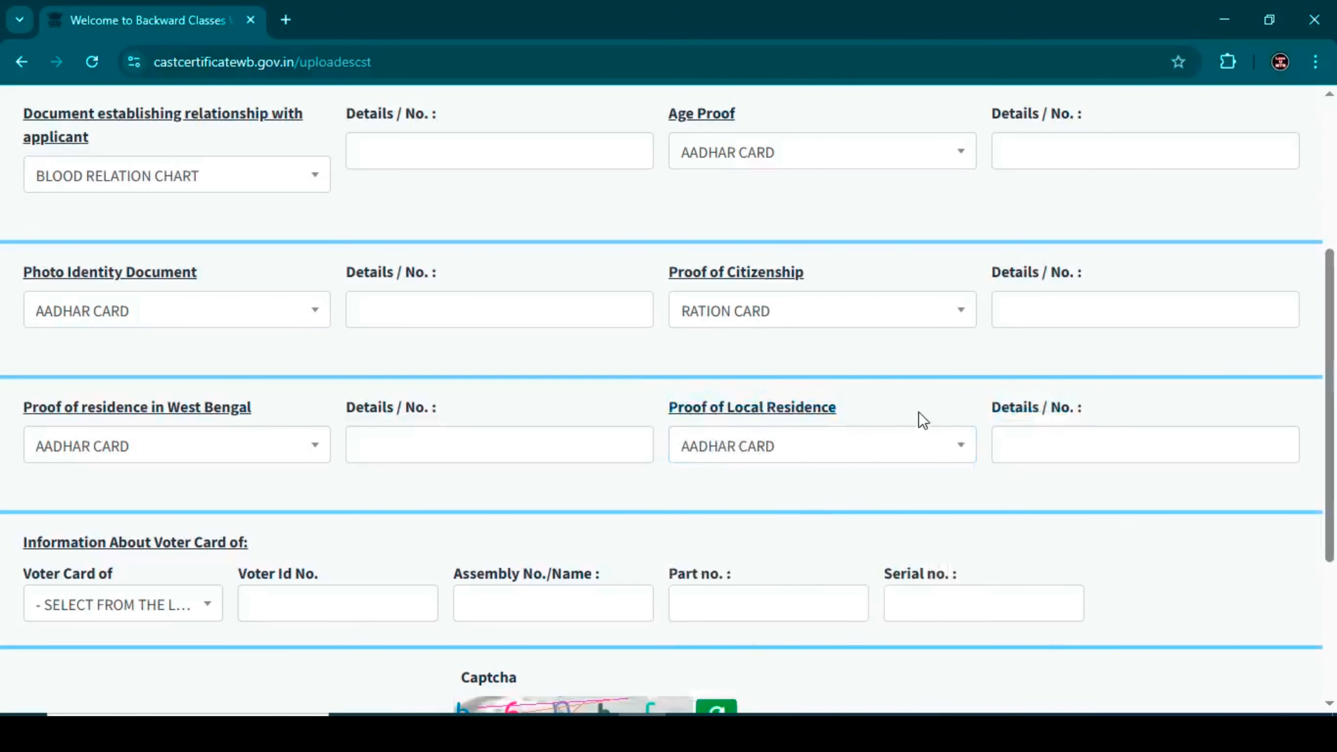
- Set the voter card holder to FATHER in the voter card information
scroll(922, 408, down, 3)
click(70, 409)
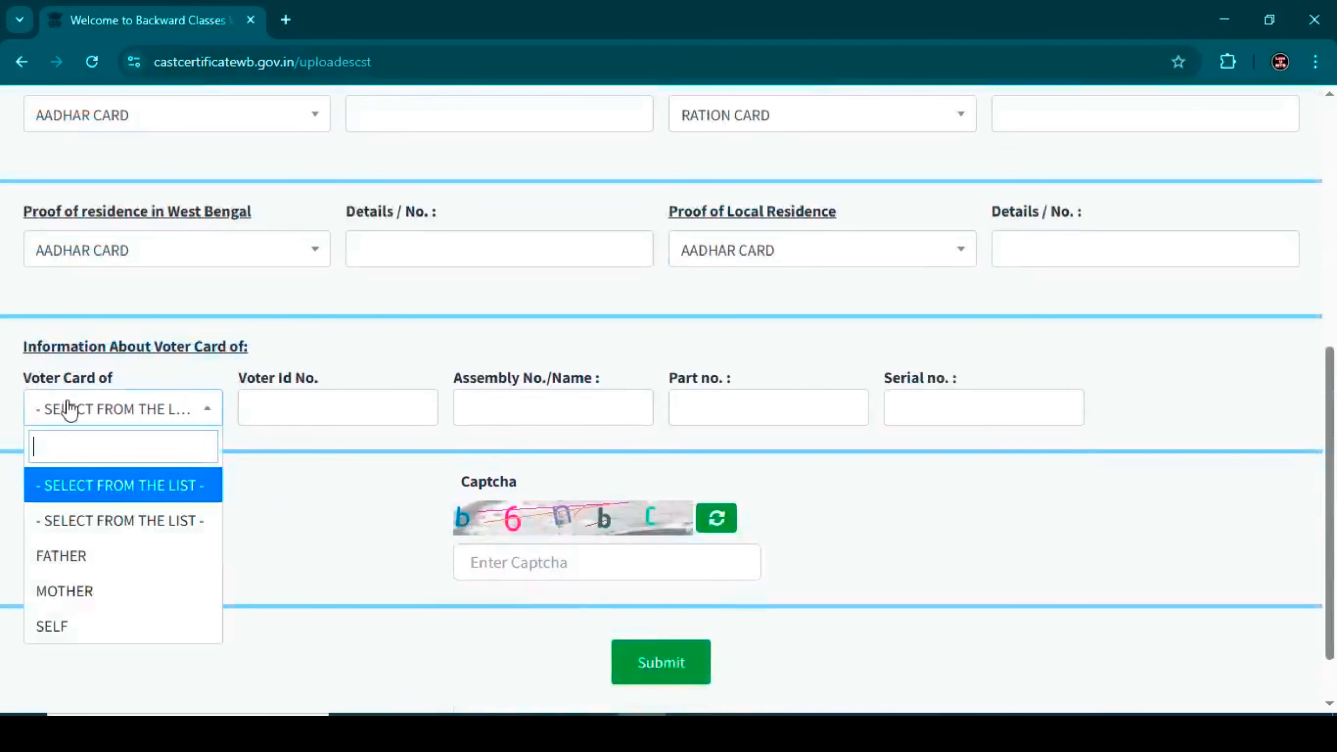
click(93, 564)
- Enter the captcha code shown in the image and submit the caste certificate application
click(488, 563)
text(b6nbc)
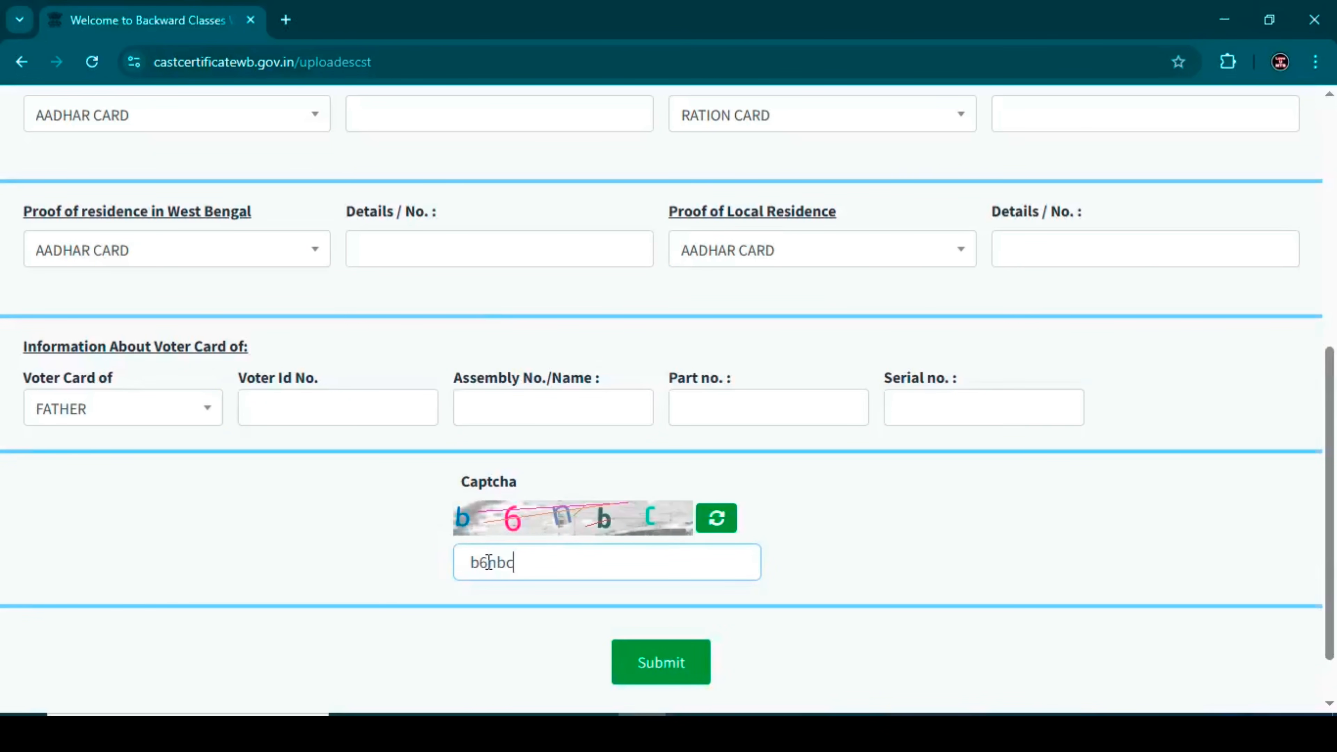
scroll(637, 388, down, 2)
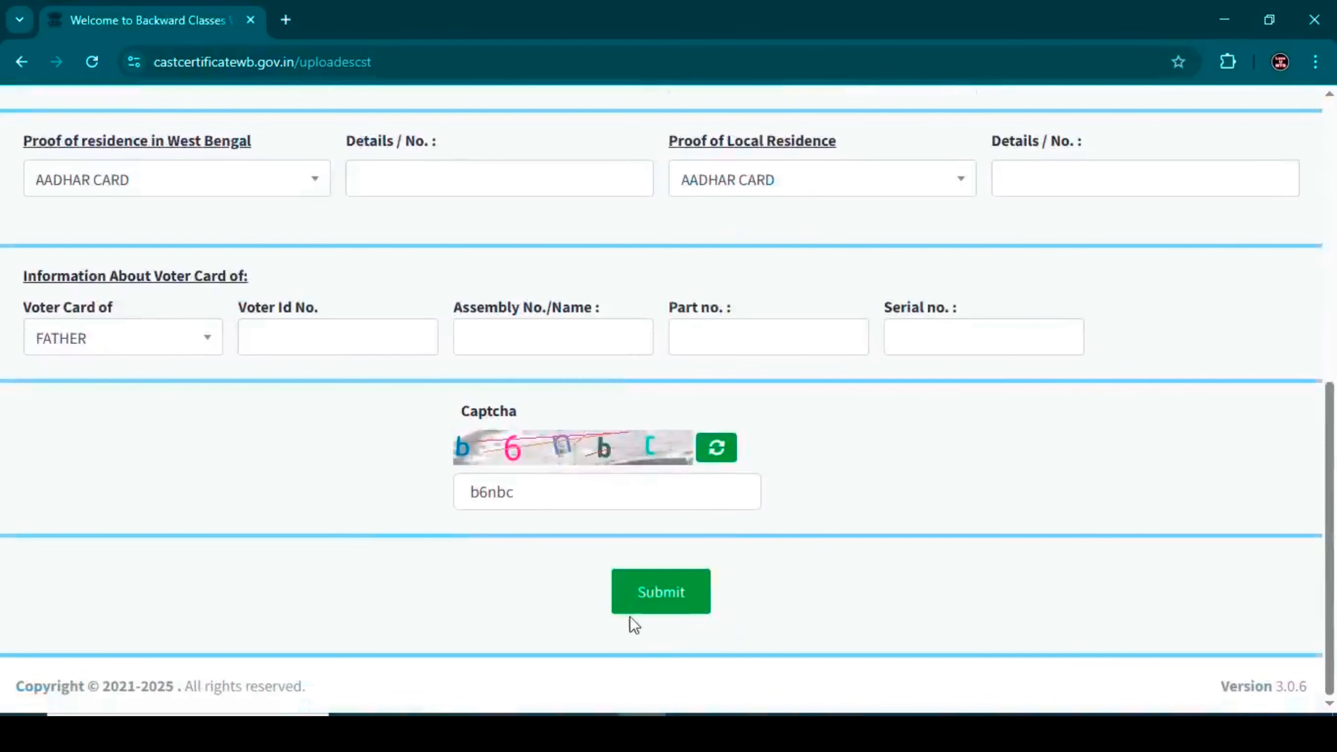
click(654, 606)
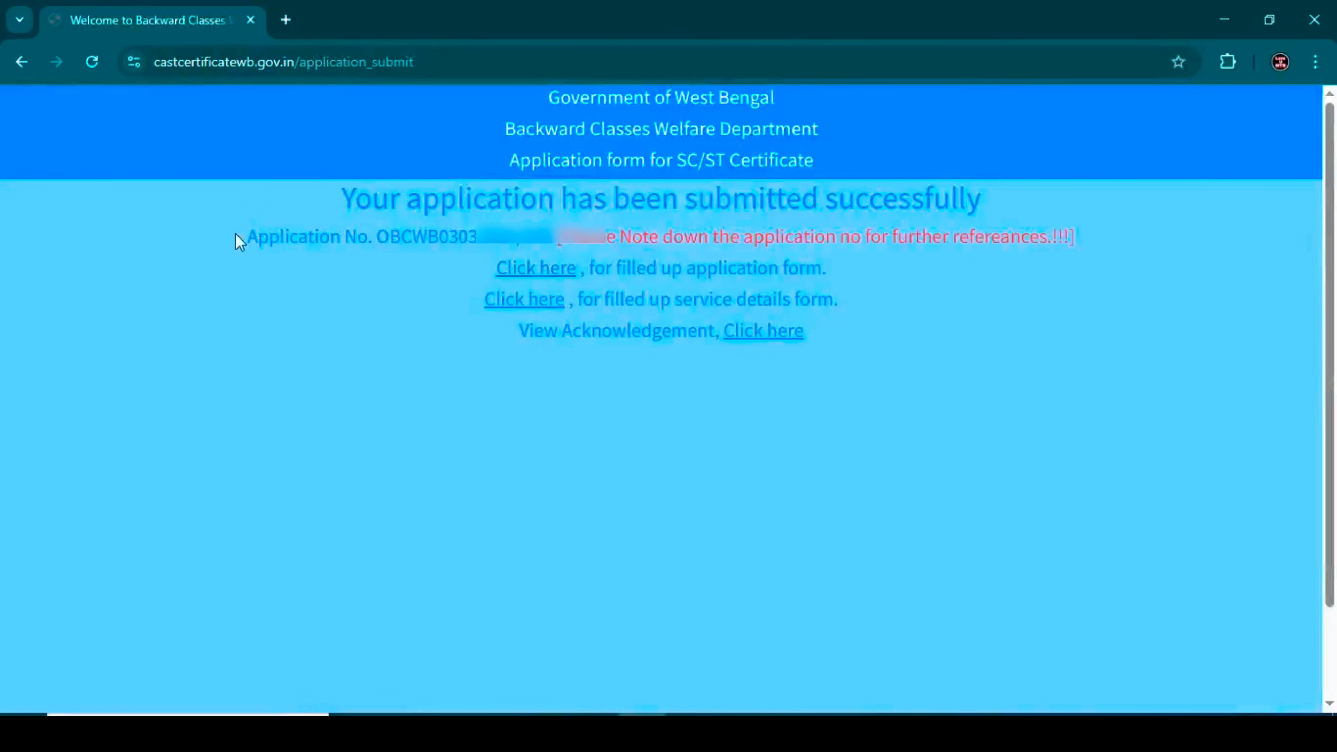
- Mark the application number, view the filled-up service details form, and open the acknowledgement for the submitted application
drag(246, 236, 525, 236)
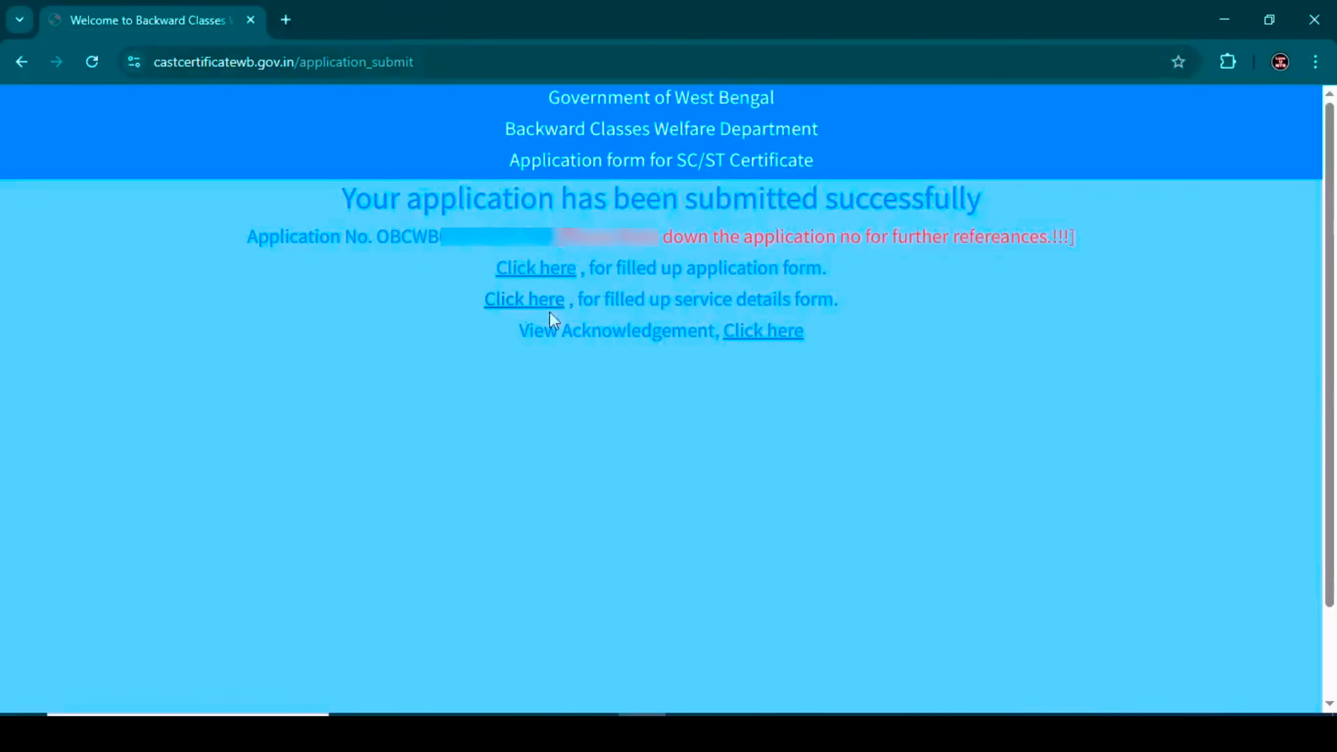
click(528, 298)
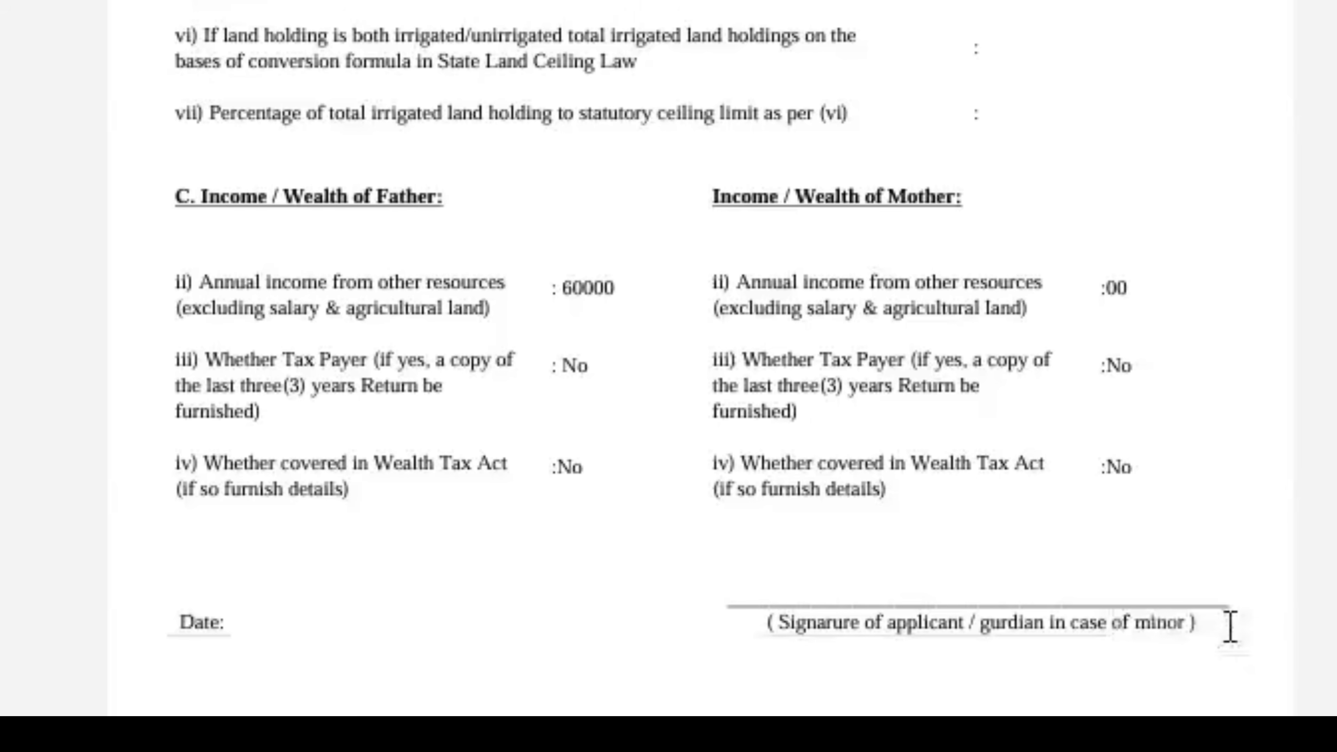
click(755, 331)
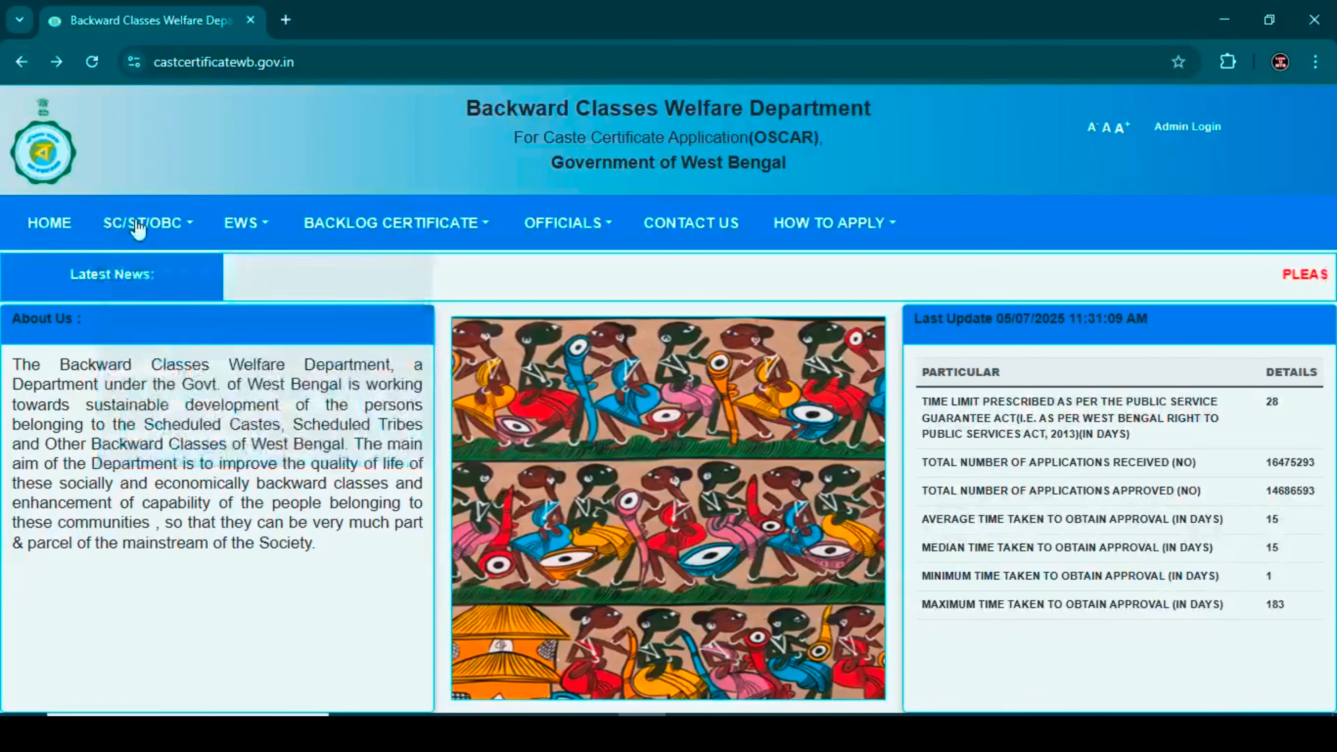
- Open the SC/ST/OBC certificate download page and point out the Application No/Certificate No field
mouse_move(135, 226)
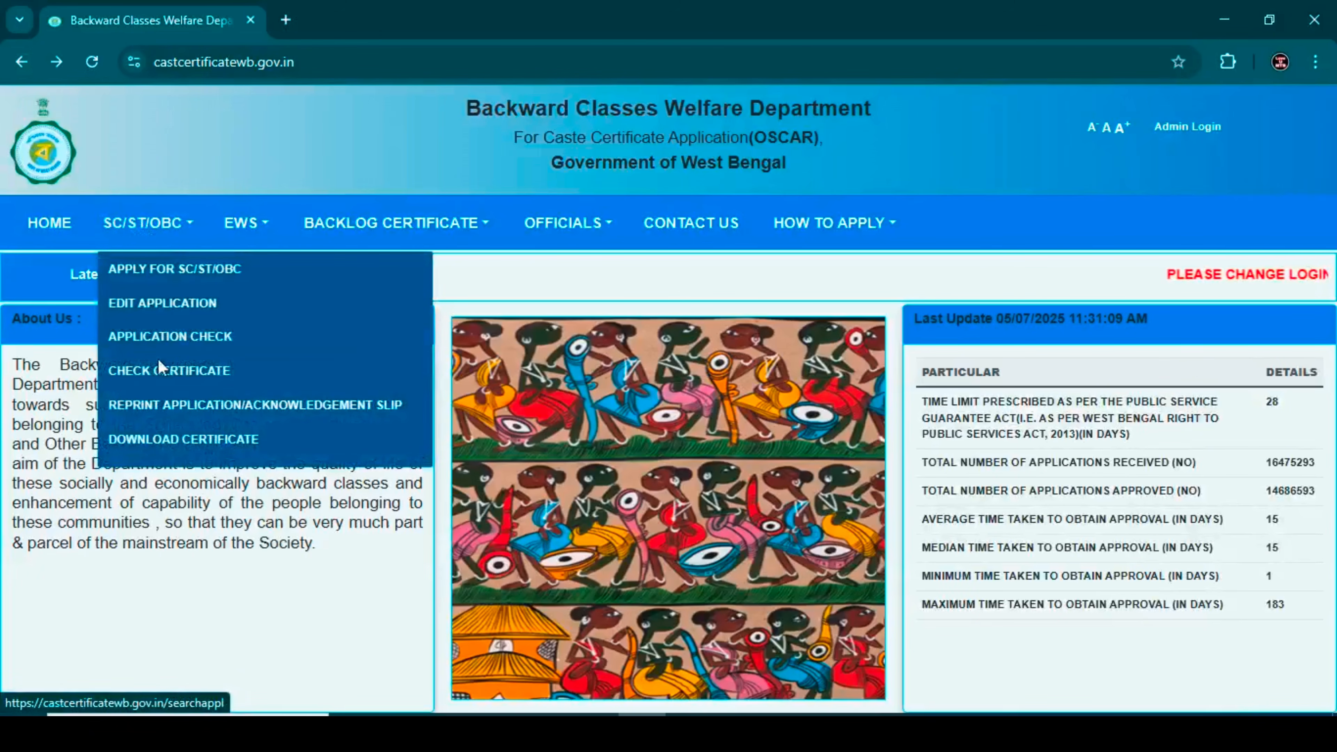
click(176, 438)
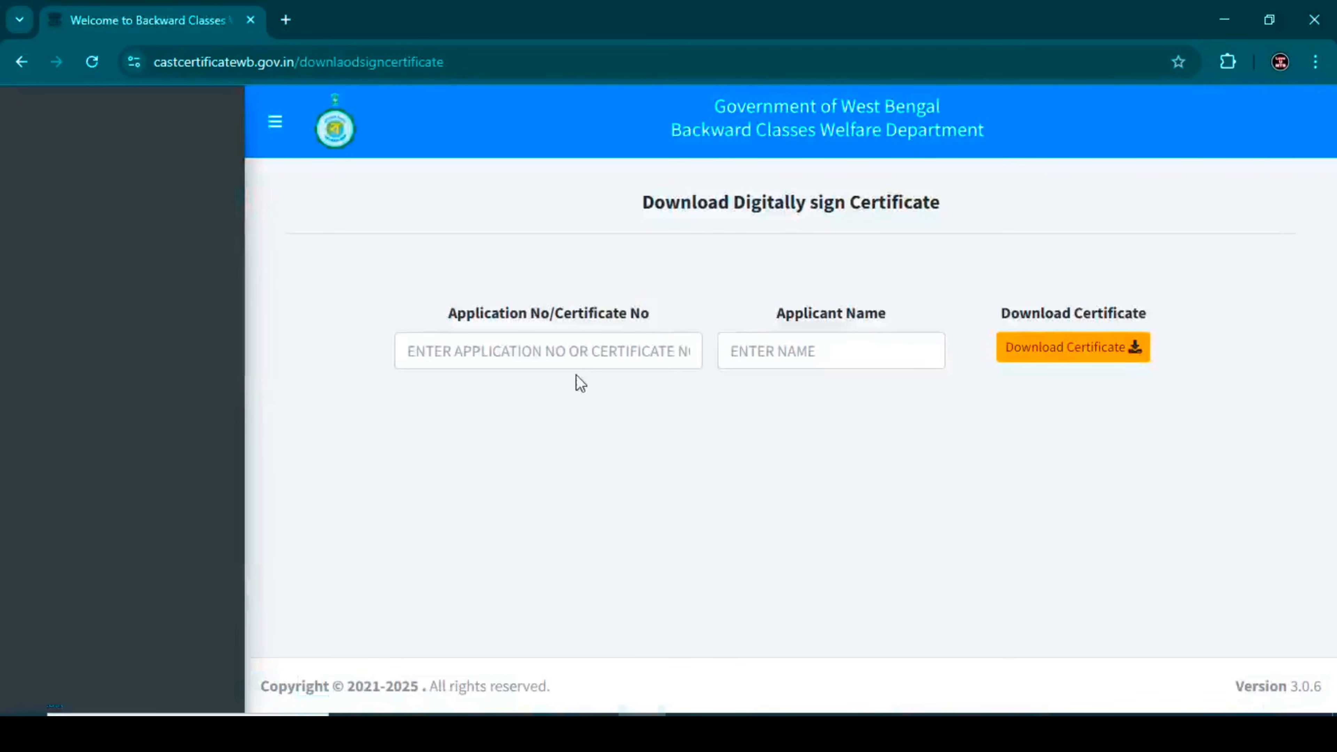
drag(447, 316, 687, 321)
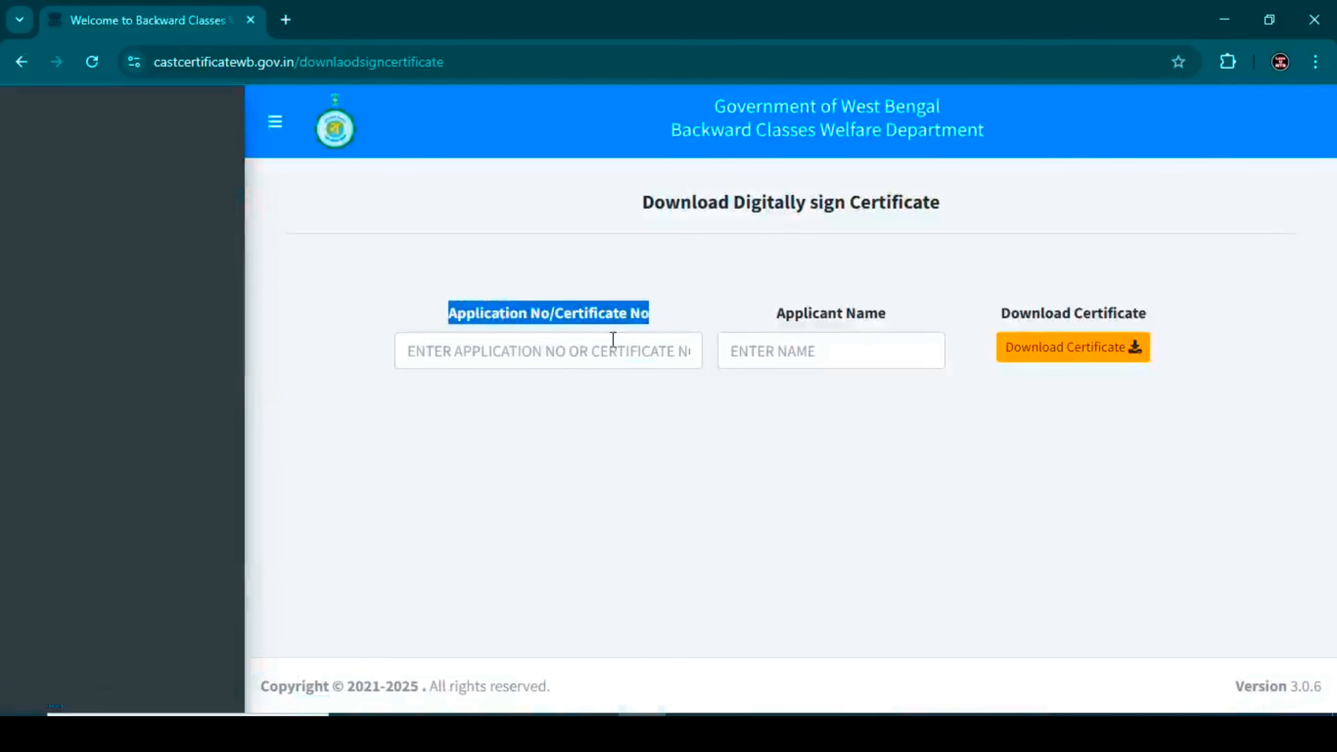
click(1073, 382)
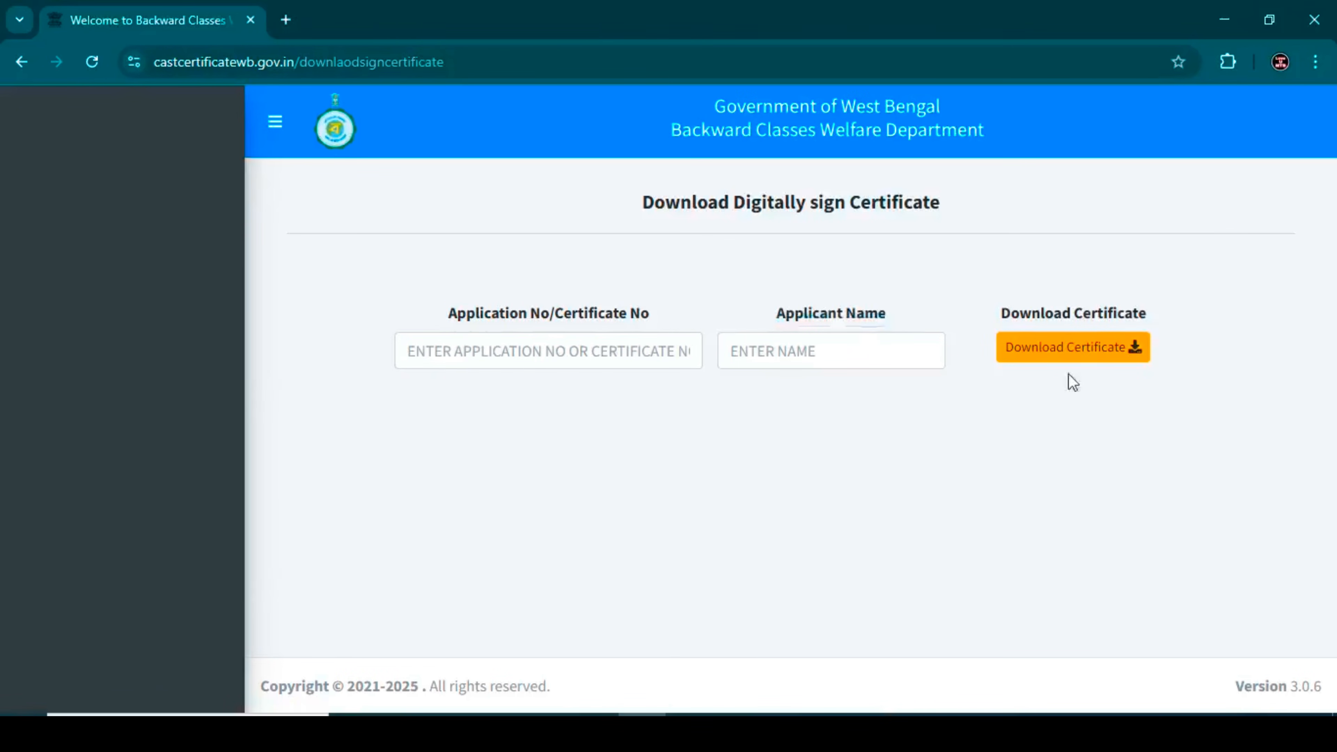